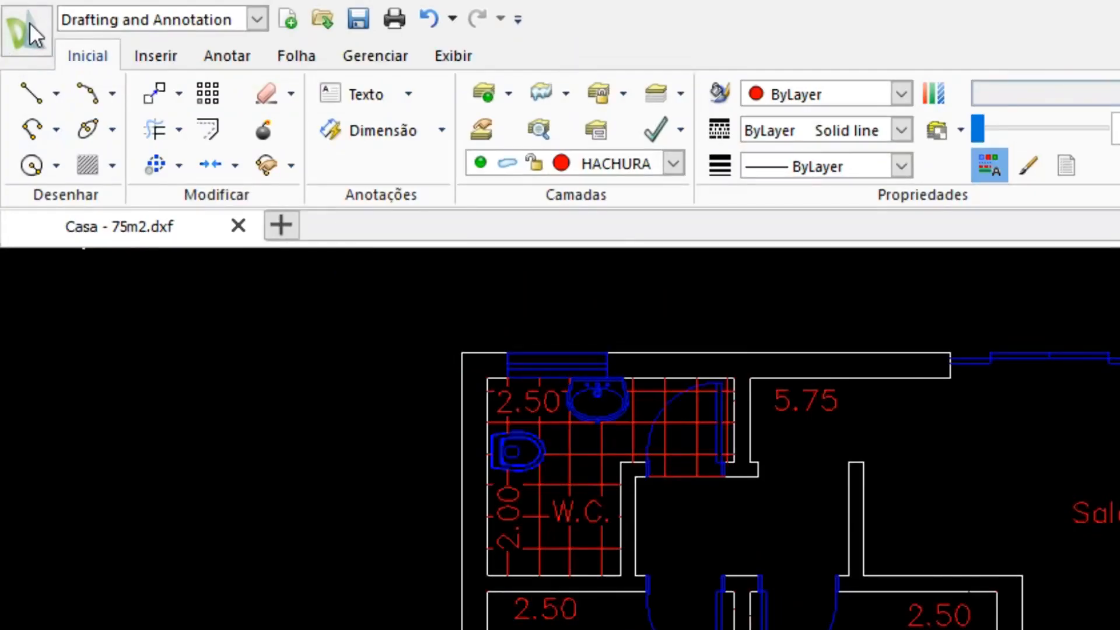
- Save the house drawing in a new format, choosing Desenho ASCII R2013 (*.dxf) as the file type
left_click(12, 11)
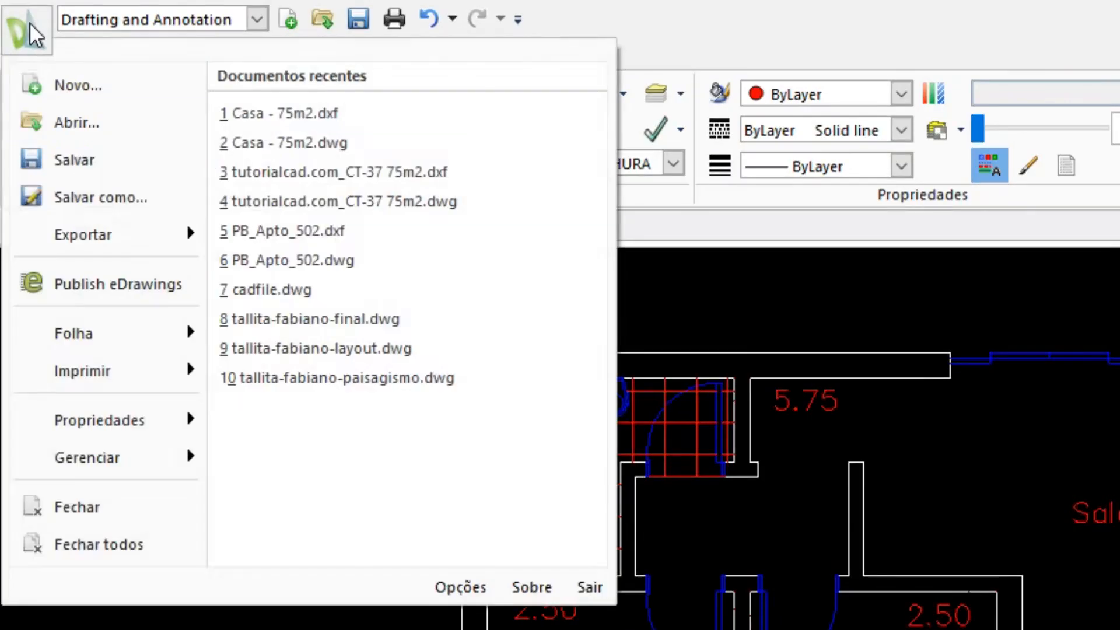
left_click(122, 197)
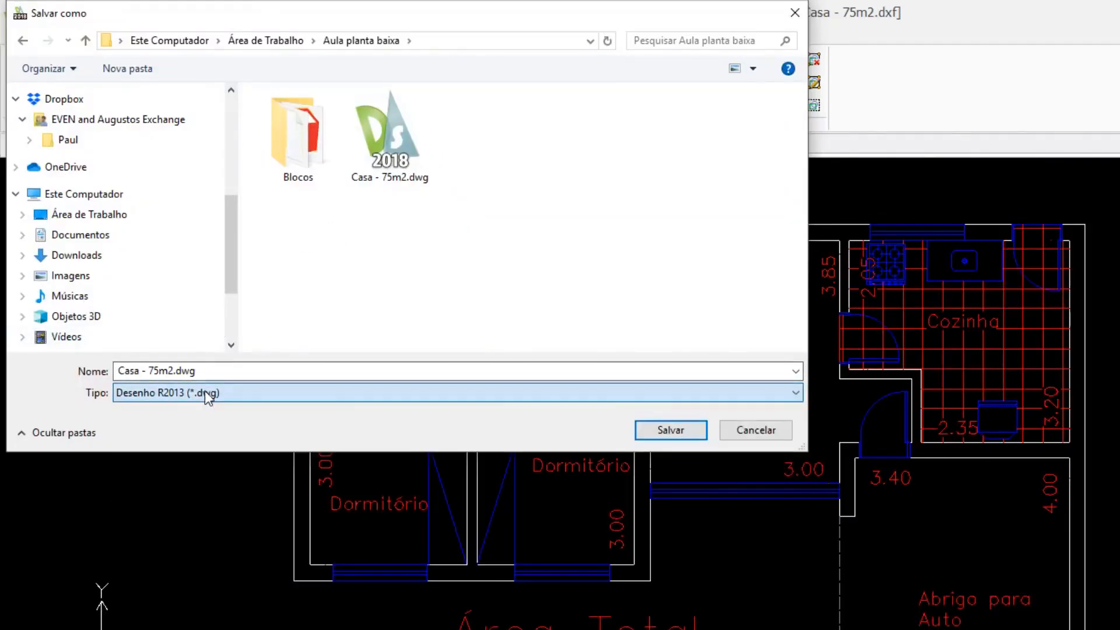
left_click(205, 393)
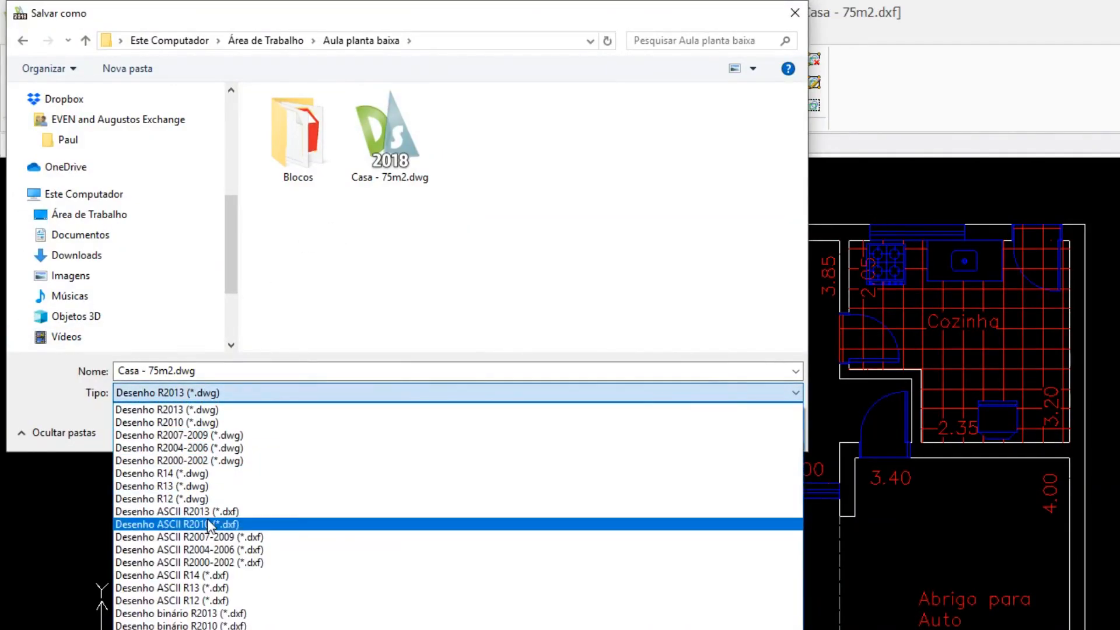
left_click(208, 511)
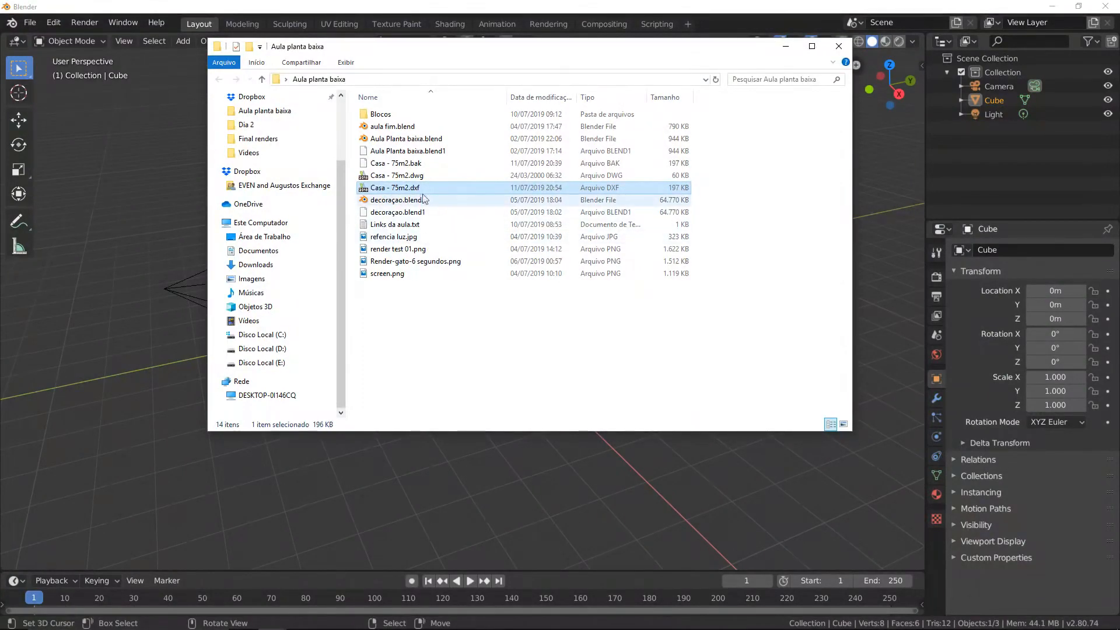
- Switch to Blender and search the add-ons in the preferences for "dxf"
left_click(31, 22)
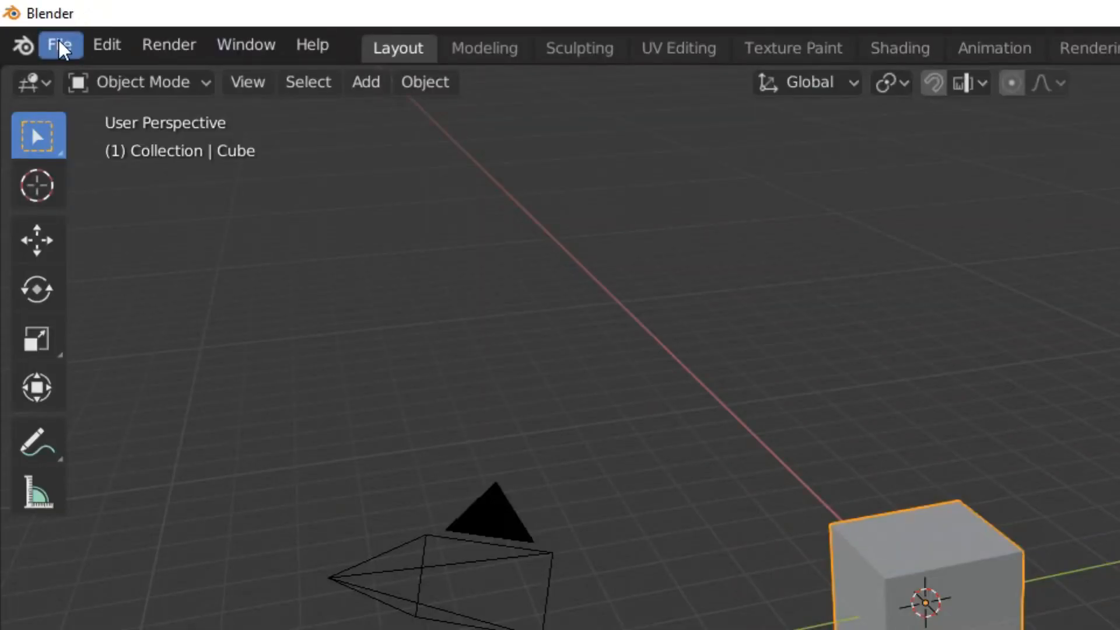
mouse_move(120, 46)
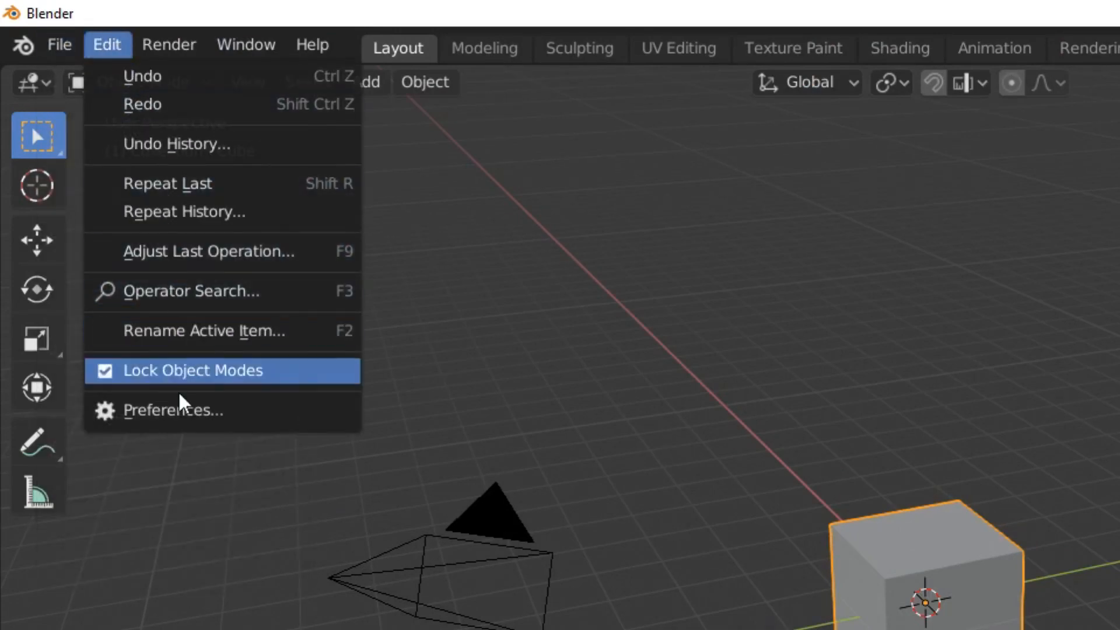
left_click(175, 411)
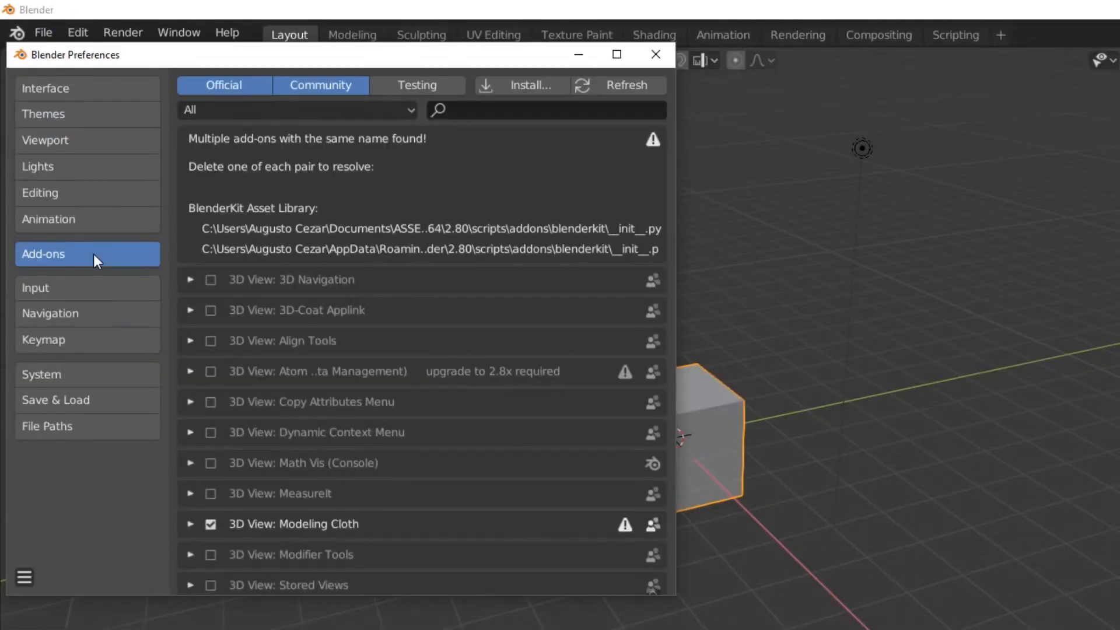
left_click(479, 110)
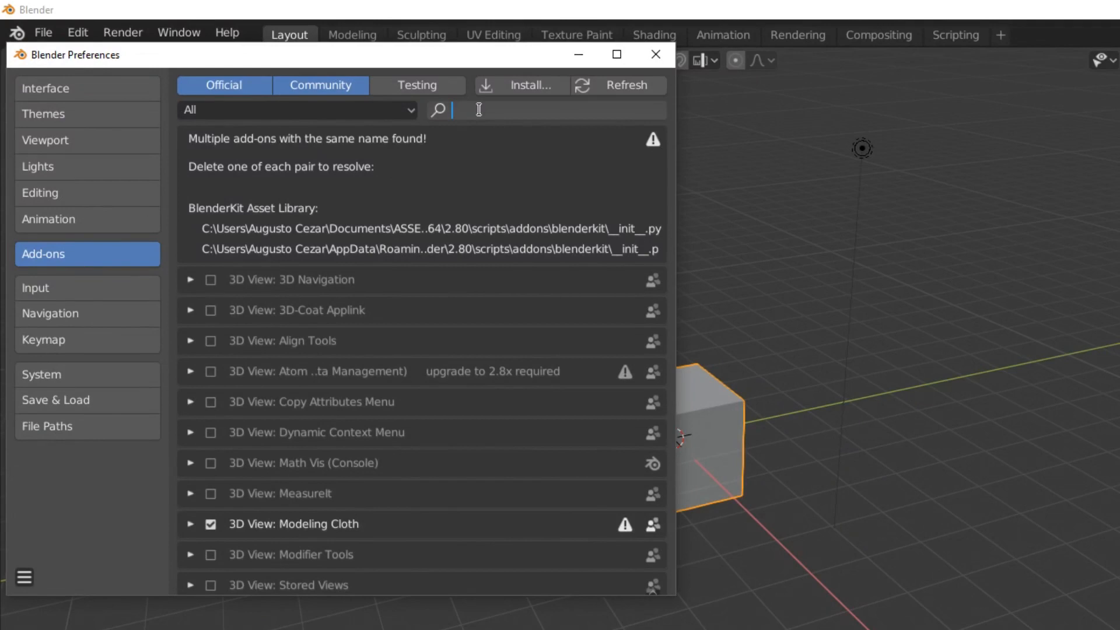
type("dxf")
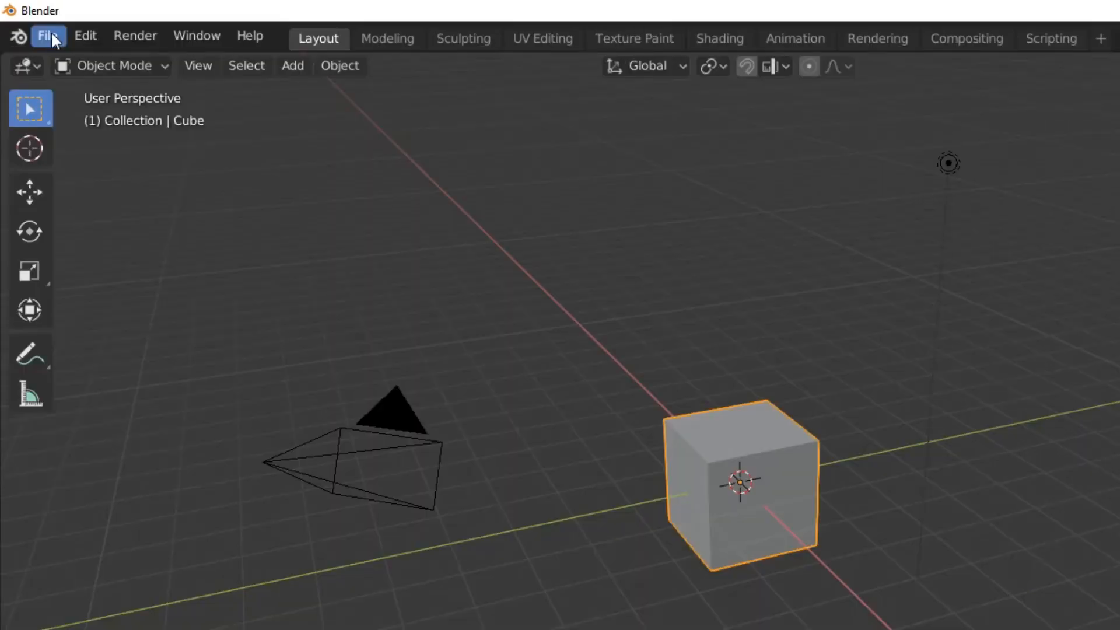
- Import the AutoCAD DXF file Casa - 75m2.dxf from the Aula planta baixa folder with the default import options
left_click(48, 36)
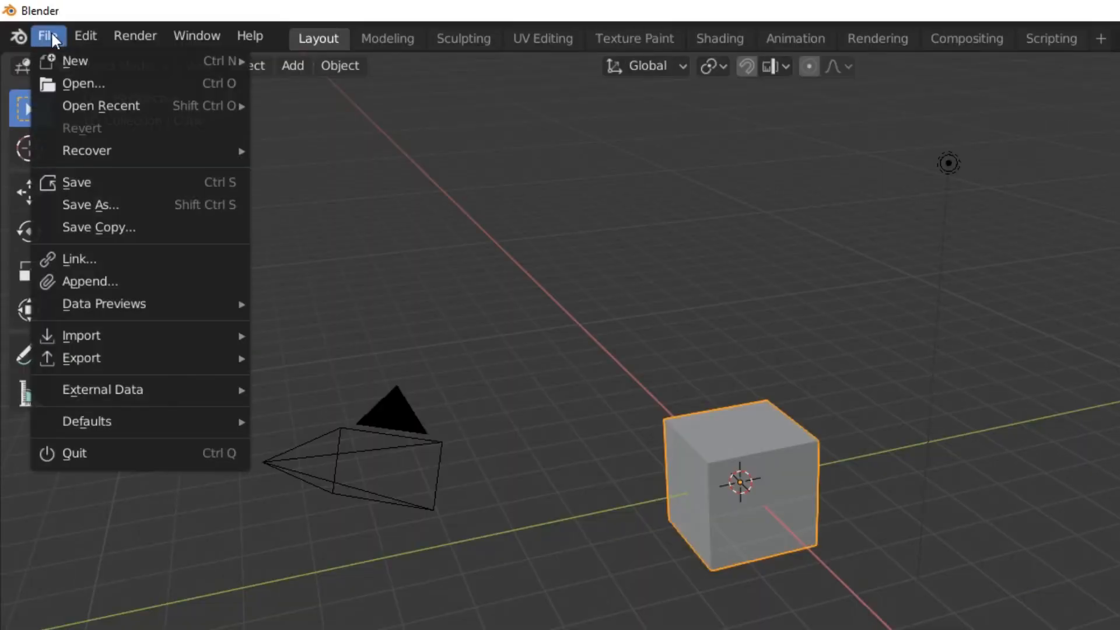
mouse_move(141, 345)
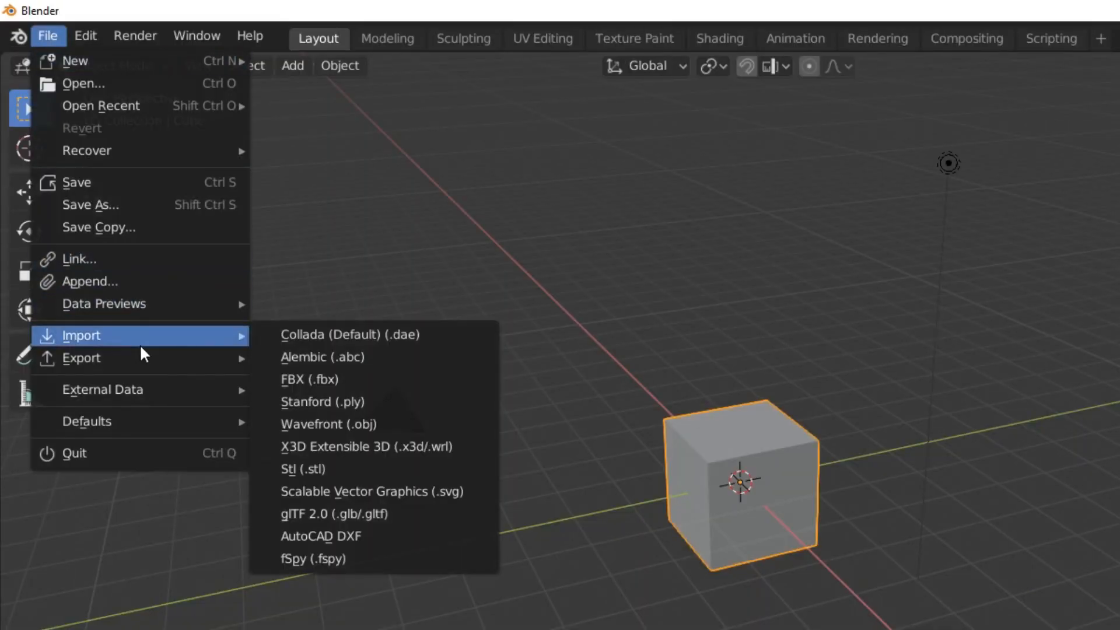
left_click(365, 535)
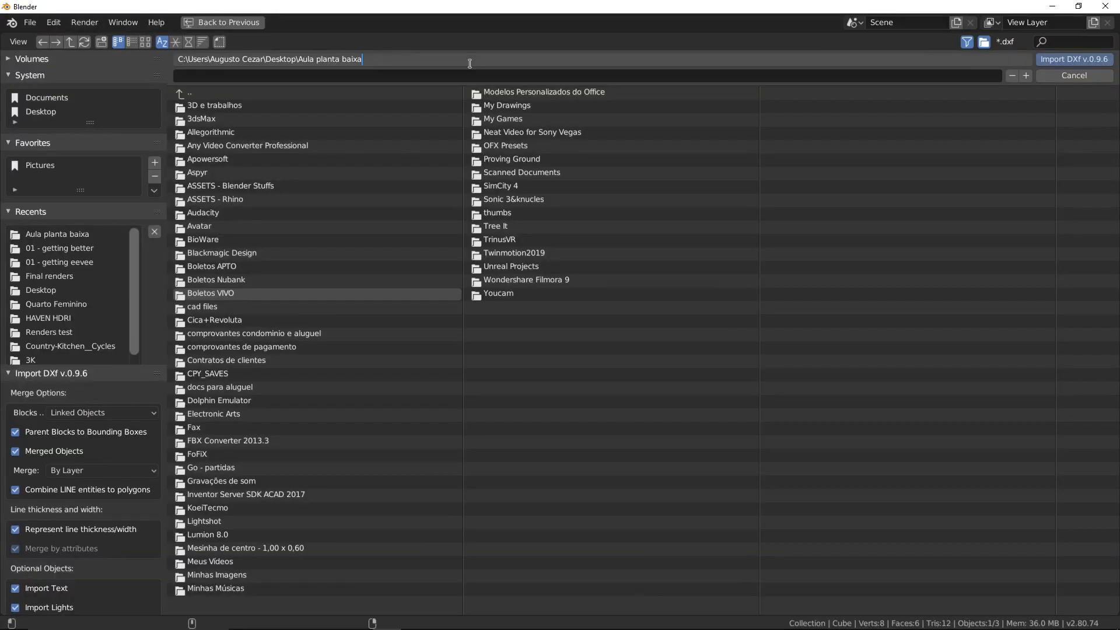
key("Return")
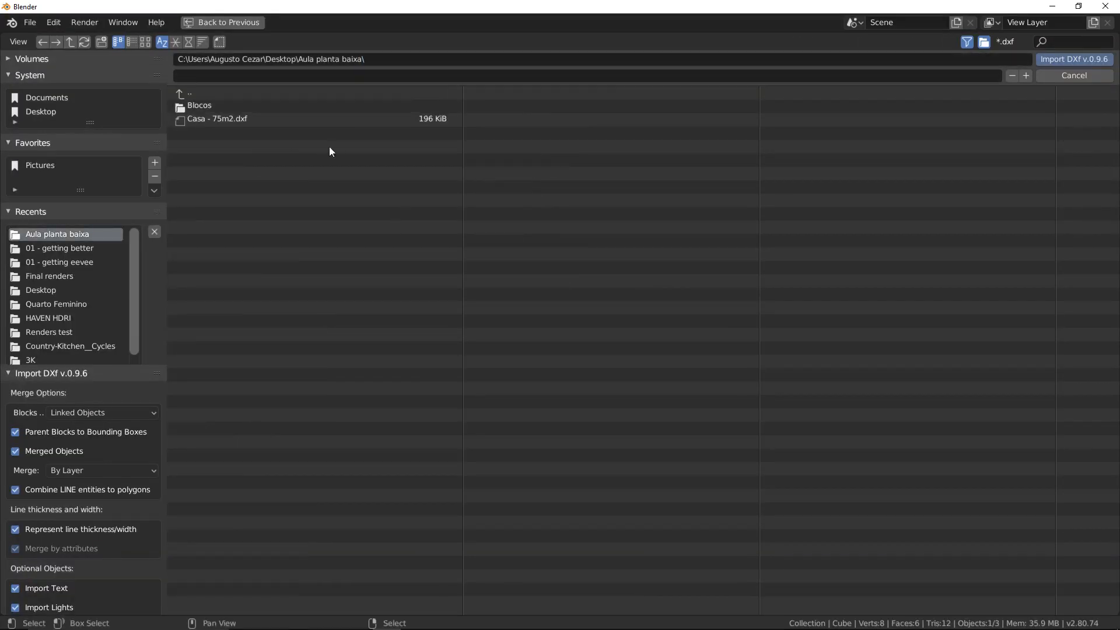
double_click(330, 120)
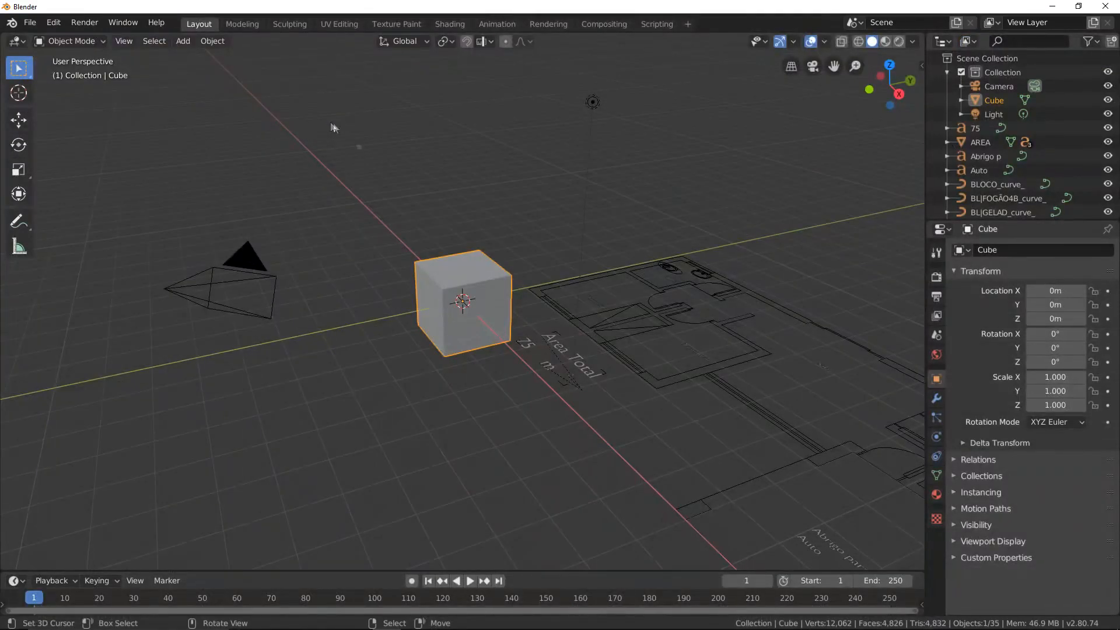
- Delete the room name labels and the total area text from the imported floor plan
scroll(516, 283, "down", 4)
scroll(502, 270, "up", 4)
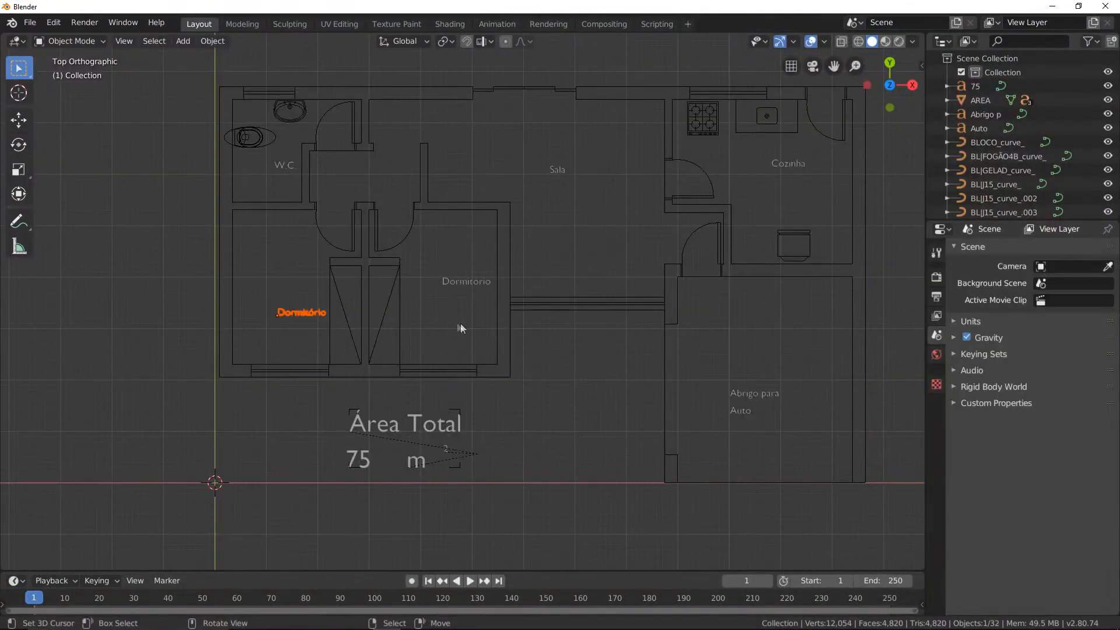
left_click(284, 166, "shift")
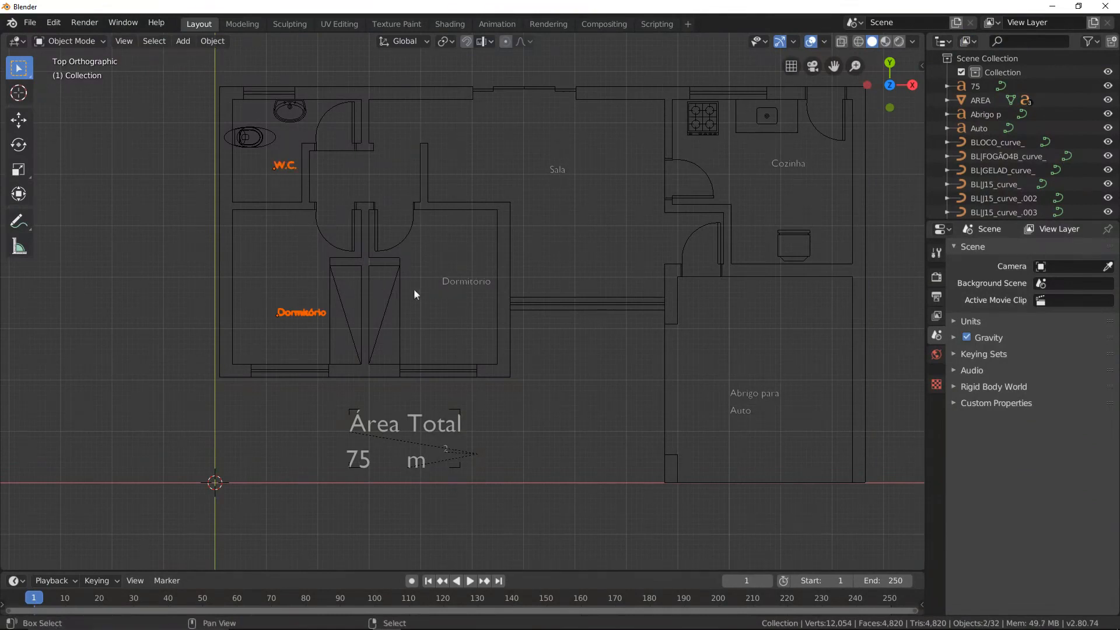
left_click_drag(398, 426, 487, 485, "shift")
left_click_drag(541, 149, 580, 193, "shift")
left_click(779, 160, "shift")
left_click_drag(790, 380, 765, 428, "shift")
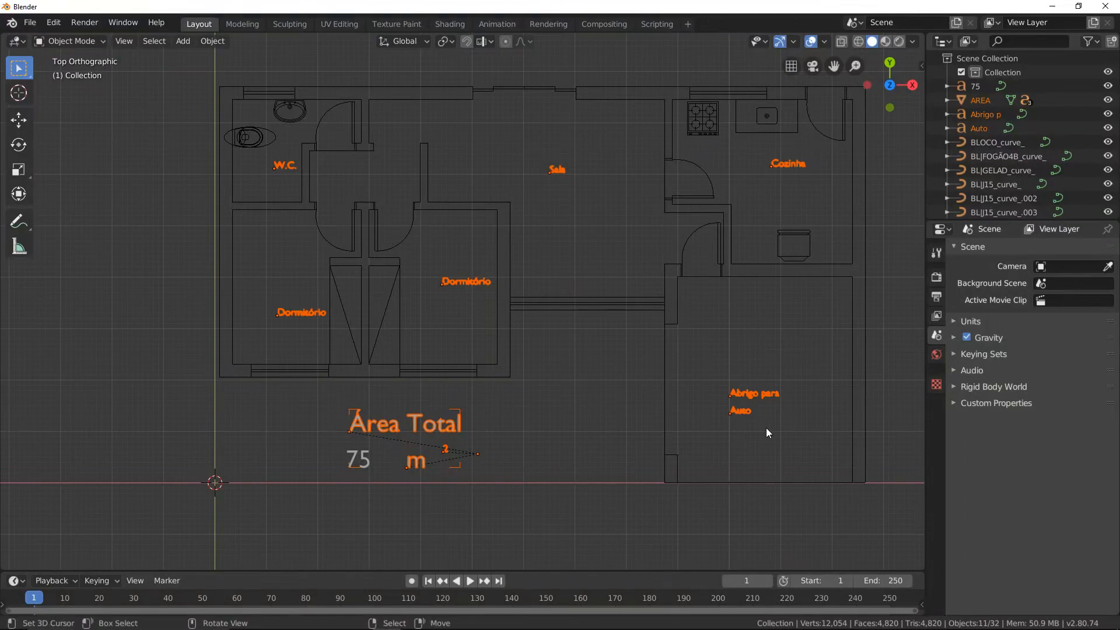
key("Delete")
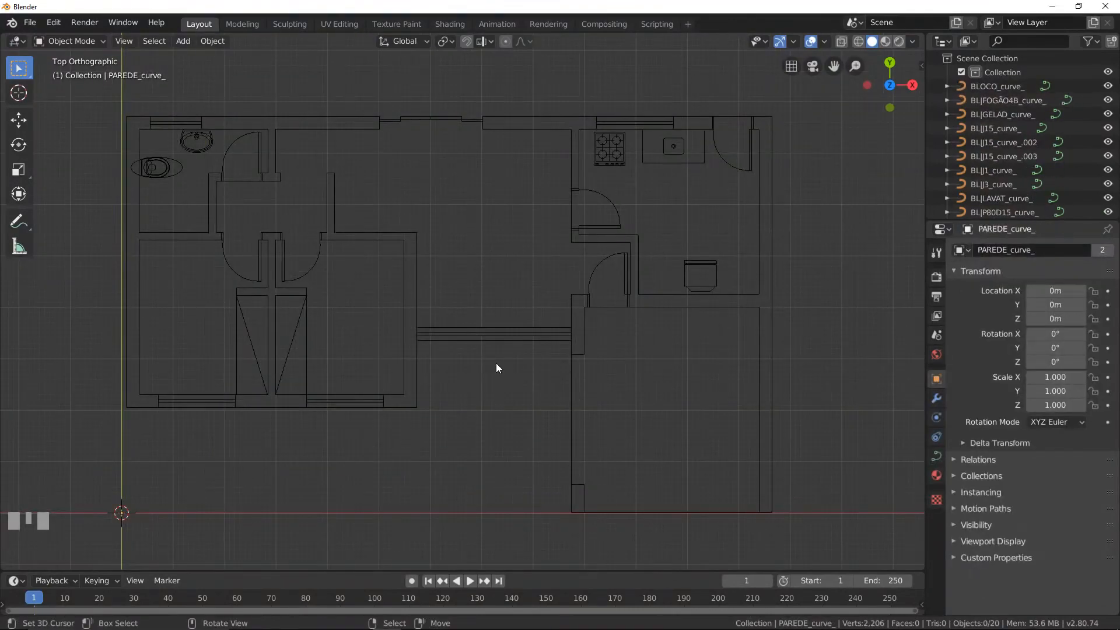
- Move all the floor plan curves into the existing Collection and rename that collection to Planta Baixa
key("a")
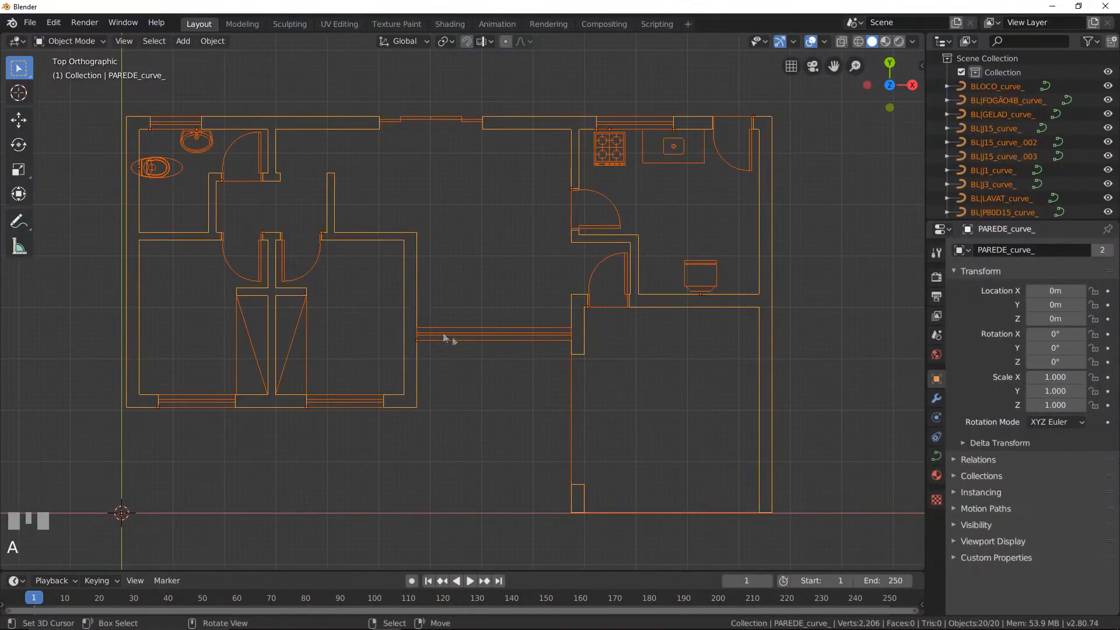
right_click(416, 264, "shift")
key("m")
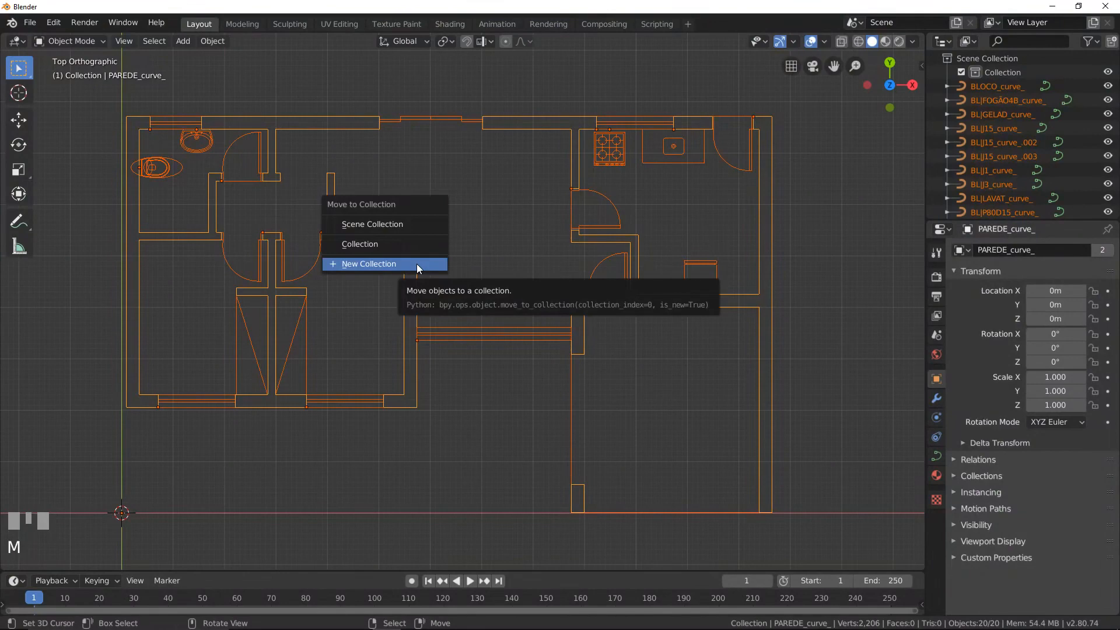
left_click(383, 245)
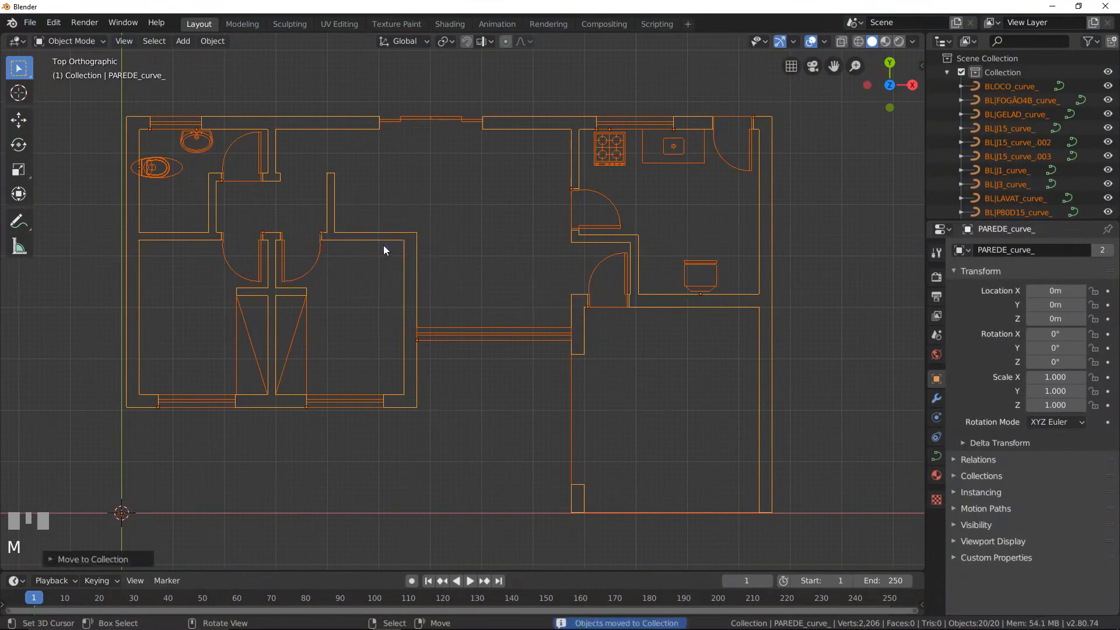
double_click(1007, 72)
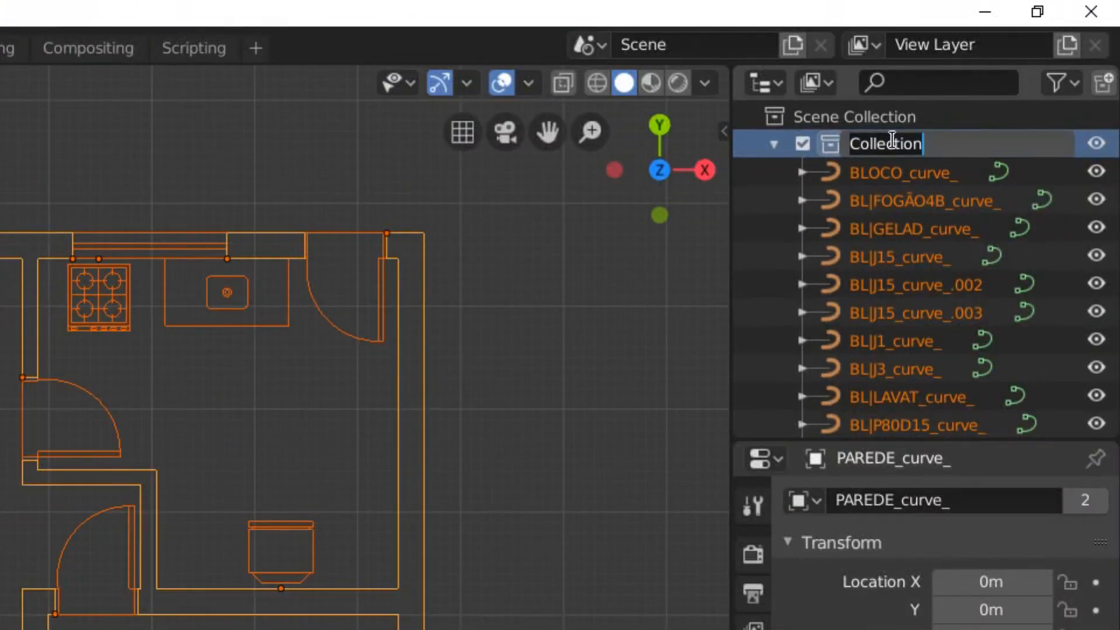
type("Planta Baixa")
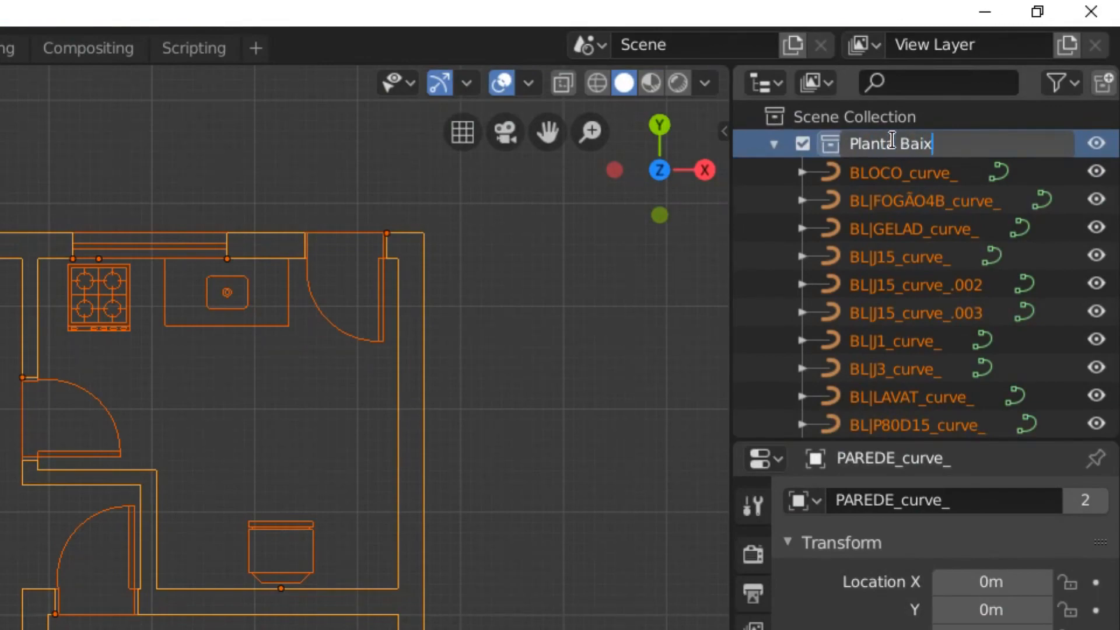
key("Return")
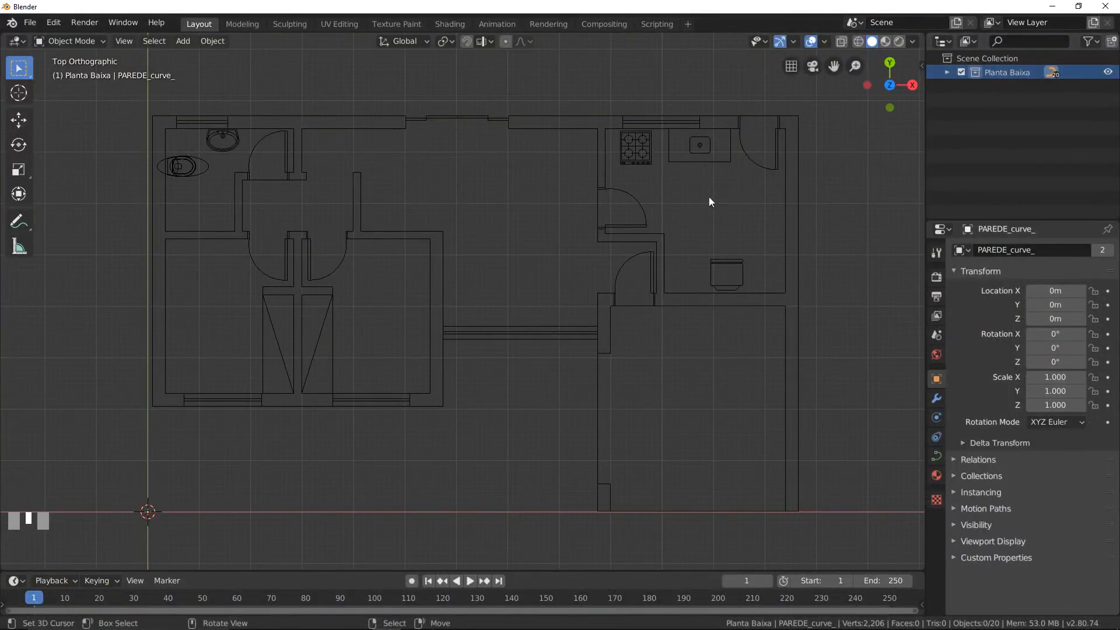
- Select the wall outline curve in the floor plan and convert it from a curve to a mesh
scroll(511, 268, "down", 3)
middle_click_drag(511, 269, 482, 219)
scroll(473, 260, "up", 4)
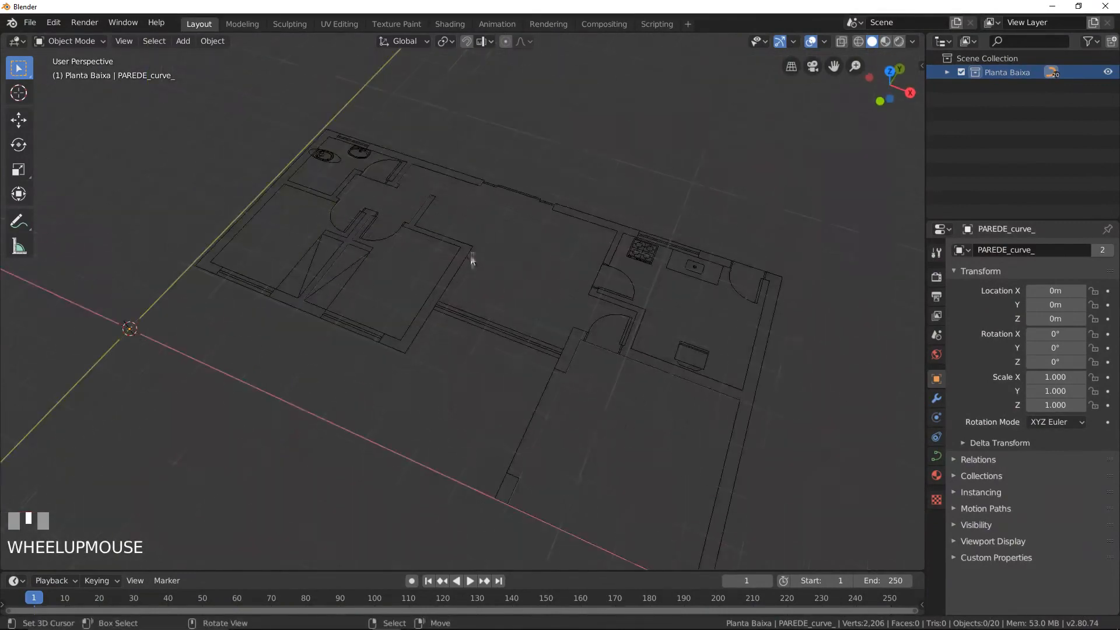
right_click(466, 258)
left_click(213, 41)
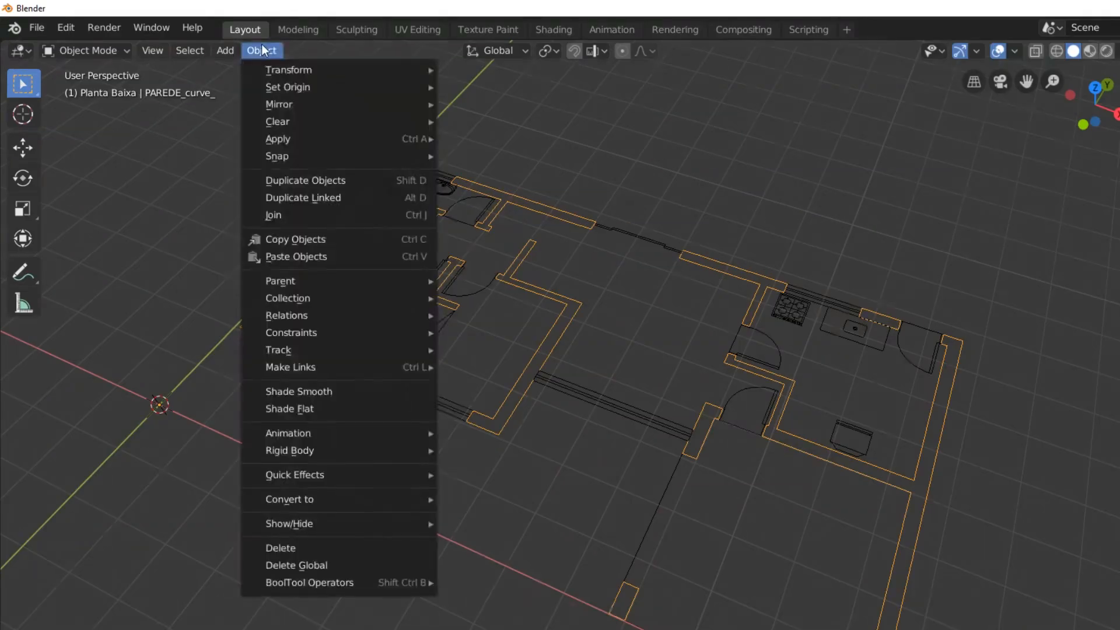
mouse_move(348, 509)
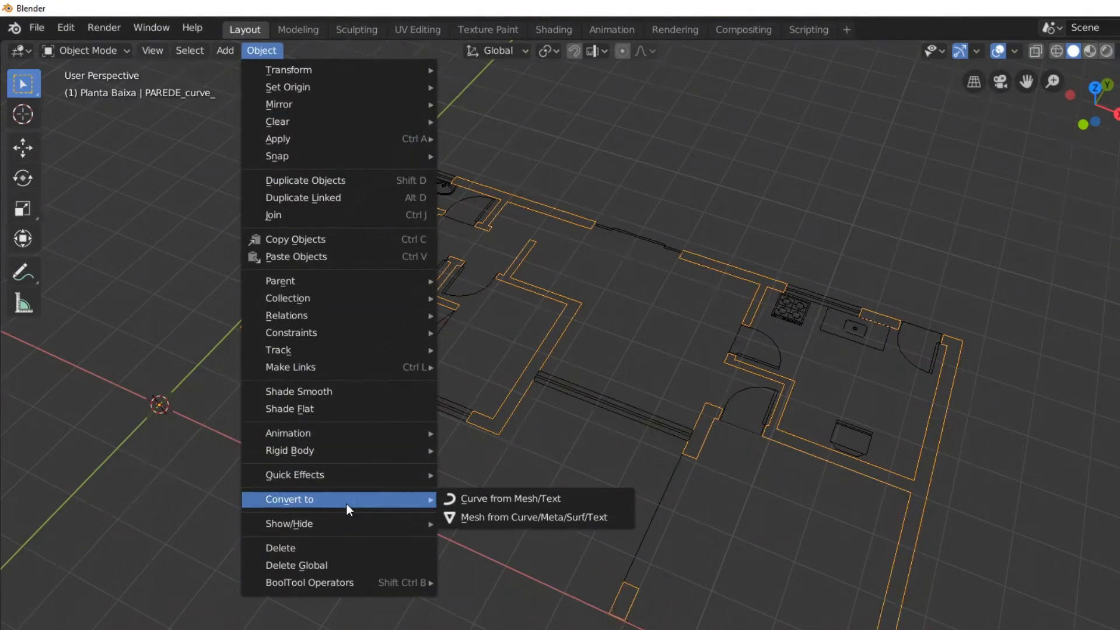
left_click(522, 517)
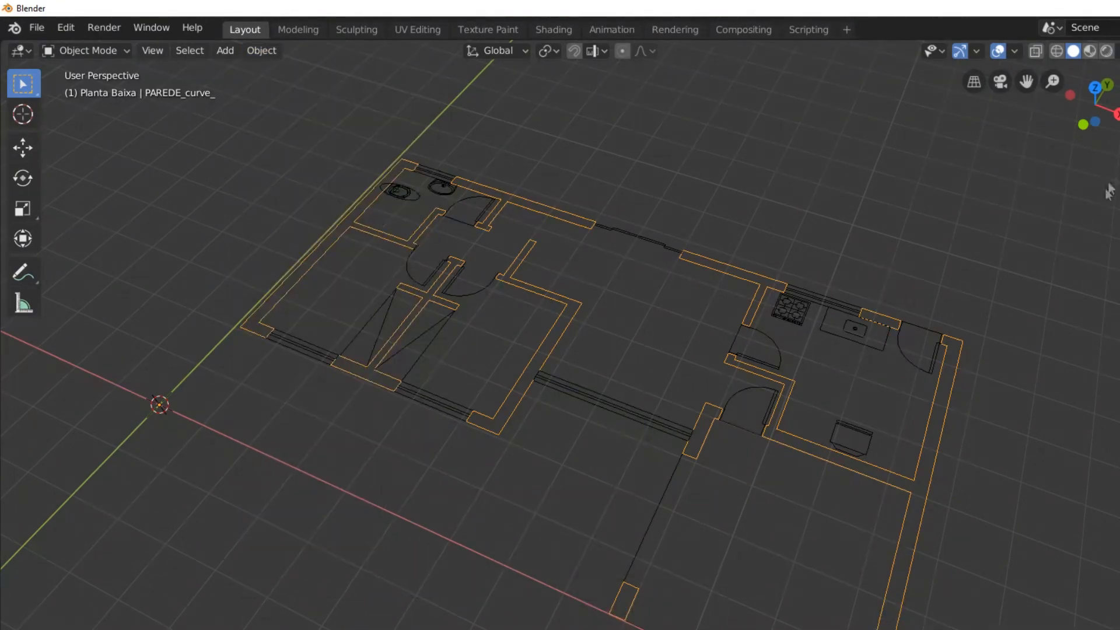
left_click(948, 71)
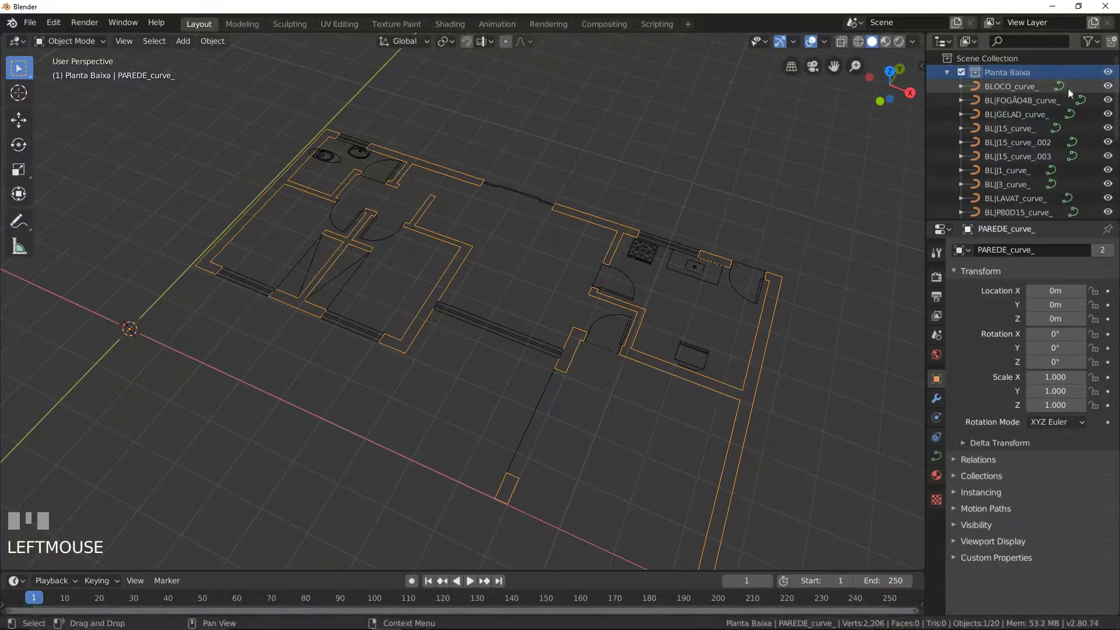
scroll(1079, 157, "down", 3)
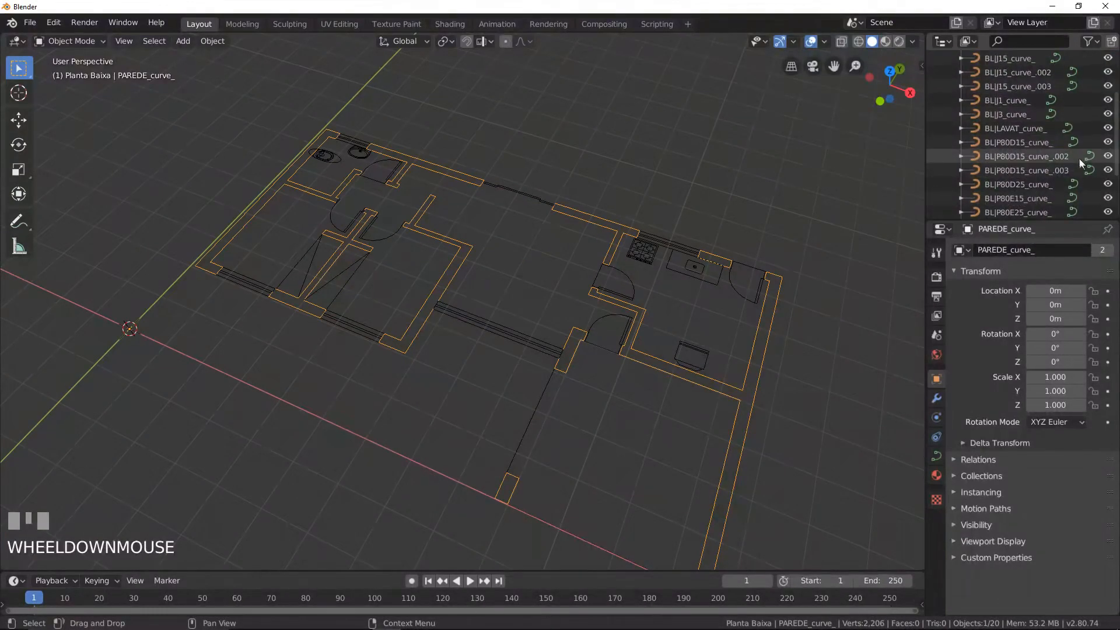
scroll(1072, 141, "up", 3)
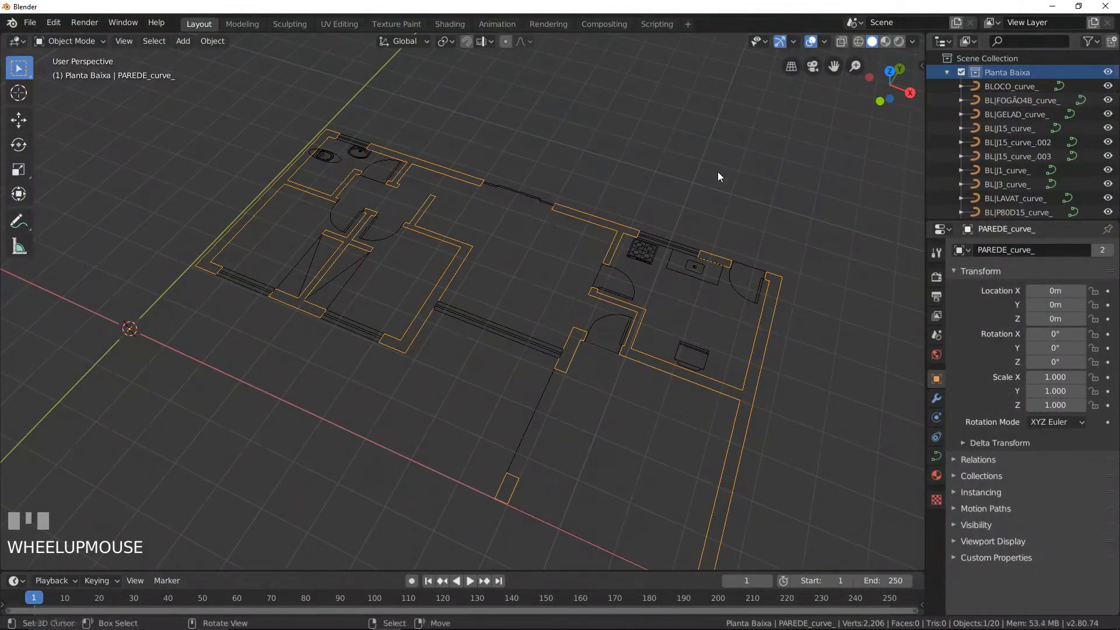
left_click(219, 44)
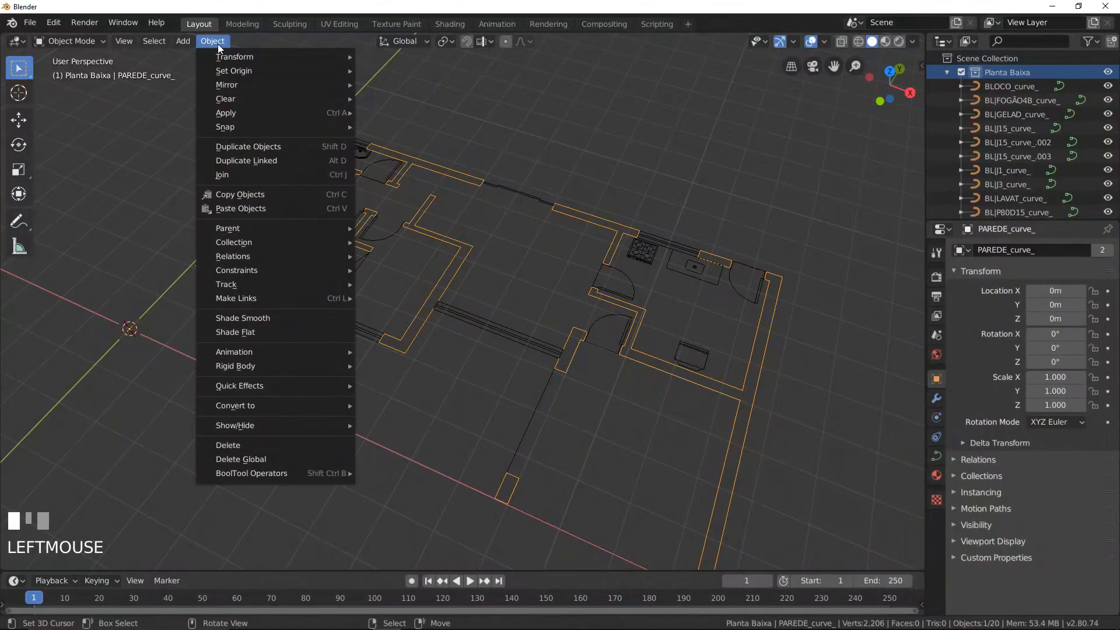
mouse_move(253, 411)
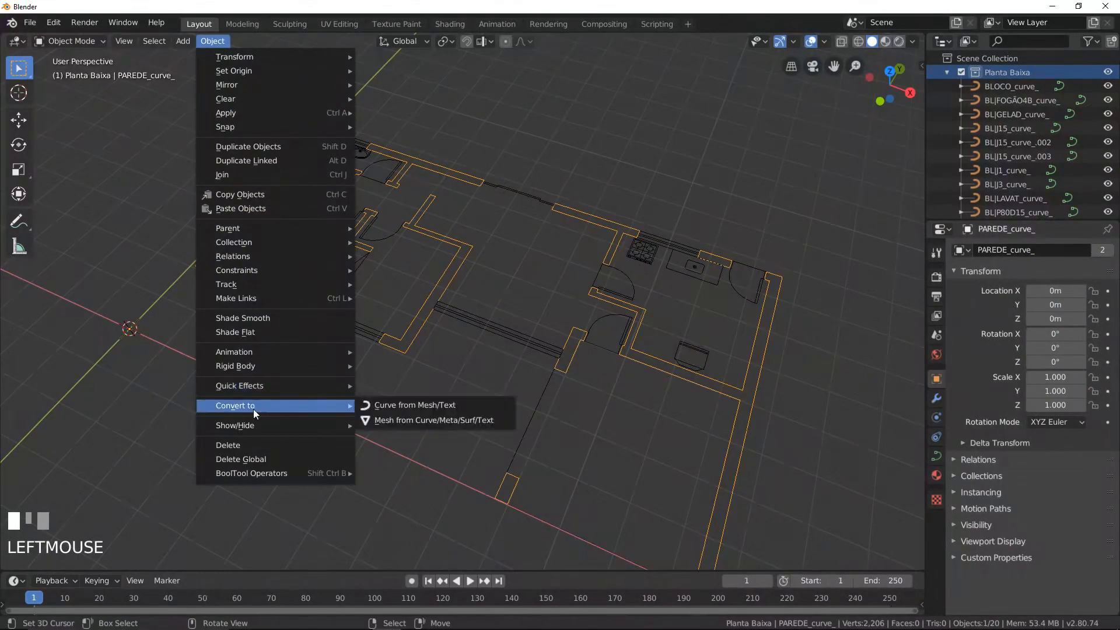
left_click(391, 421)
- Extrude the wall outline mesh 2.75 m upward along the Z axis
key("Tab")
middle_click_drag(455, 369, 537, 325)
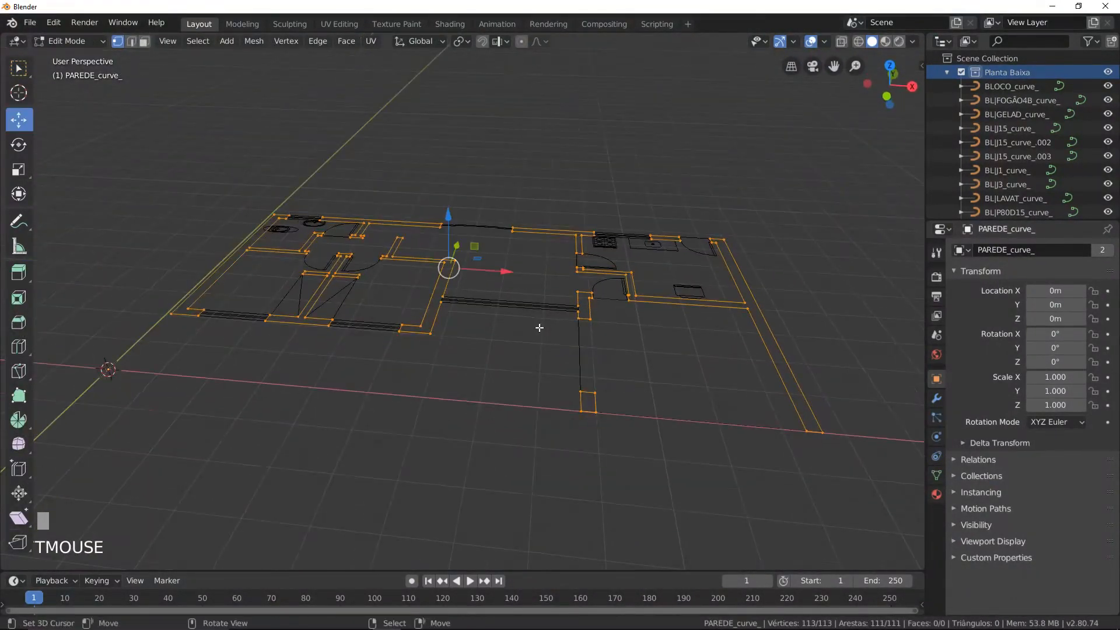
key("e")
key("z")
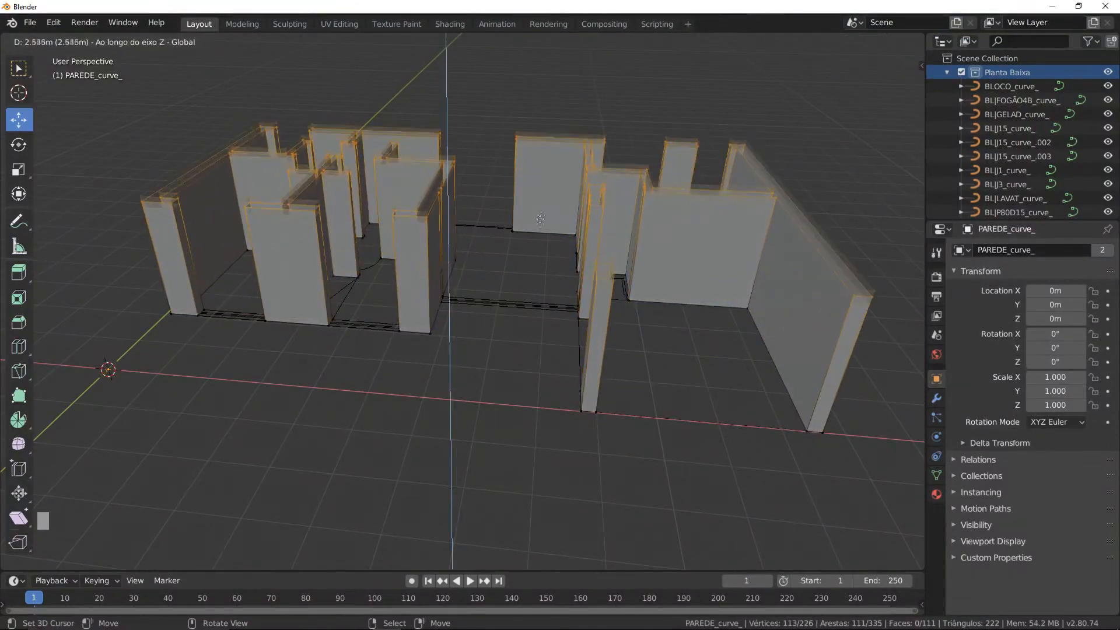
type("2.75")
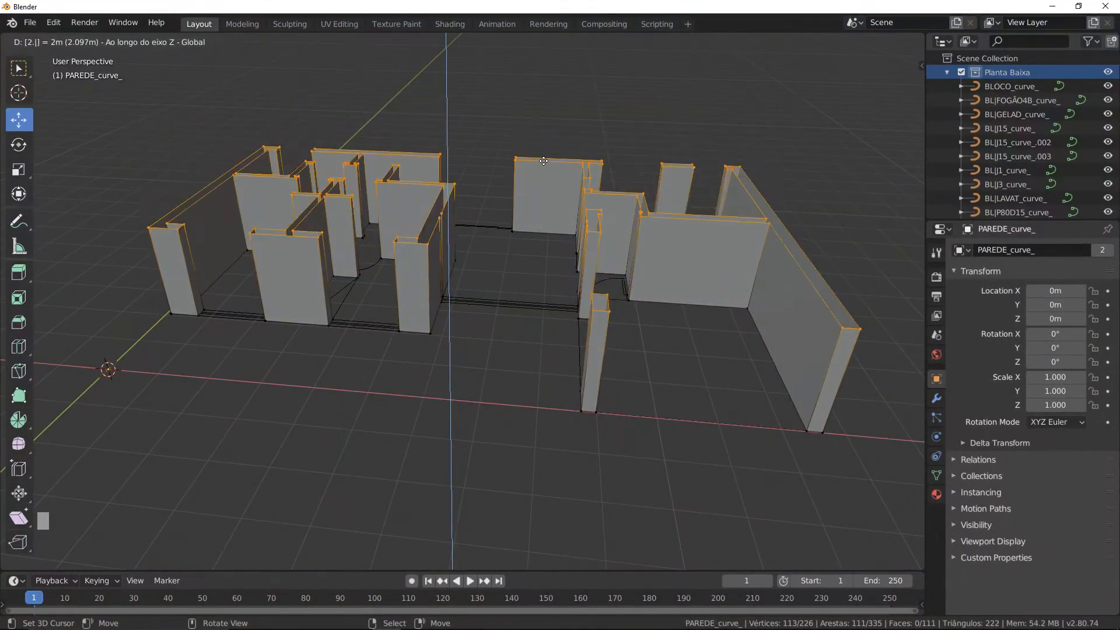
key("Return")
key("Tab")
middle_click_drag(402, 164, 460, 178)
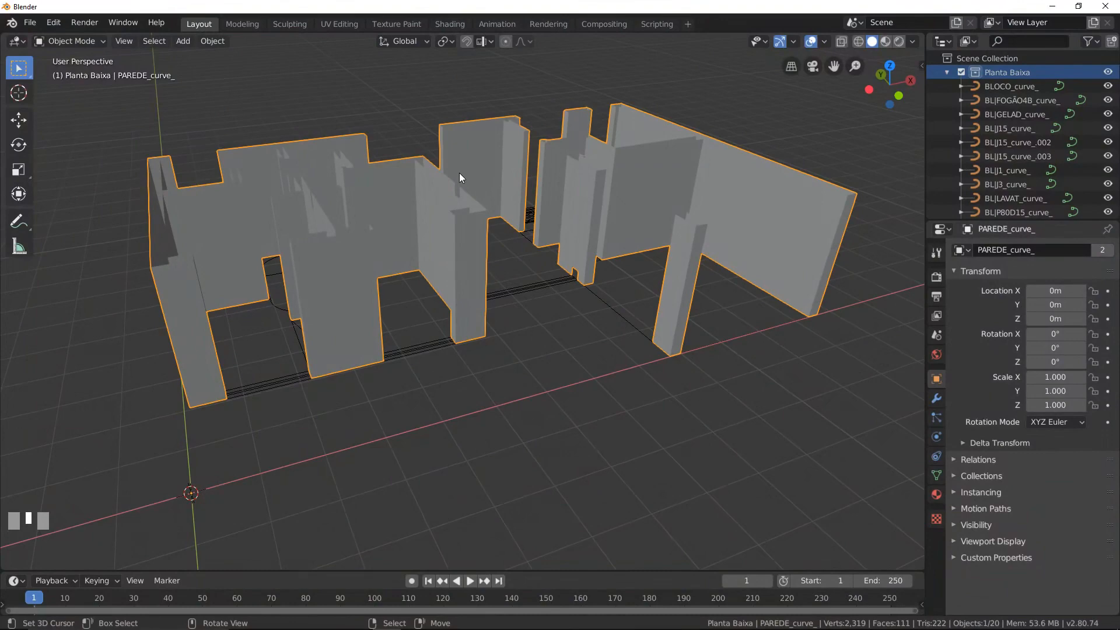
middle_click_drag(460, 172, 617, 250)
- Create a new collection named Infra under the Scene Collection, with the floor plan shown in top view
key("KP_7")
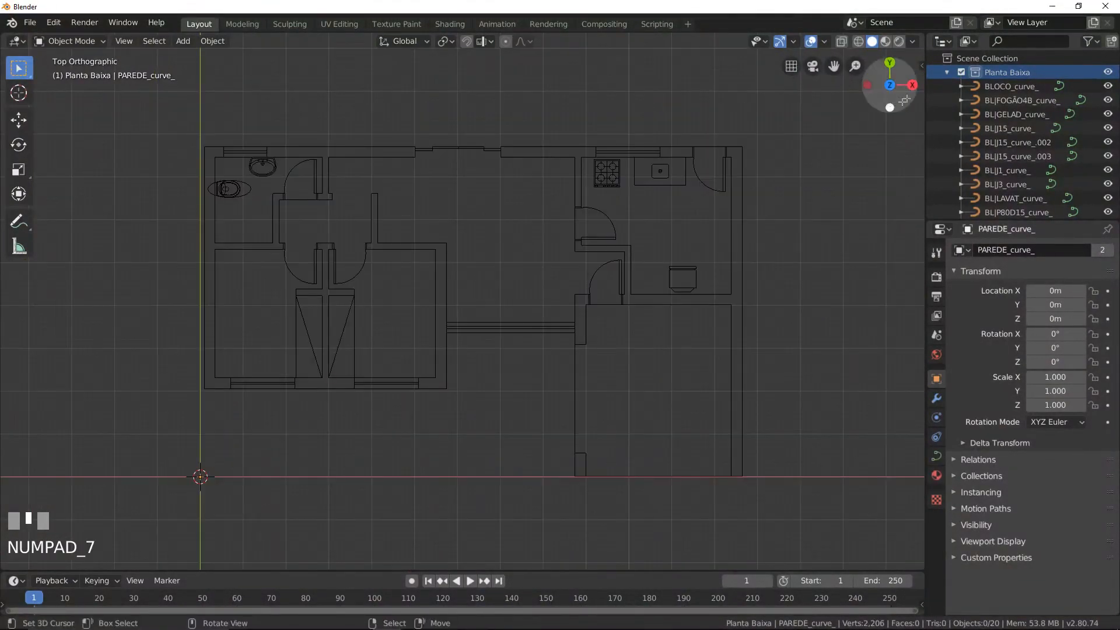
left_click(943, 73)
left_click(998, 59)
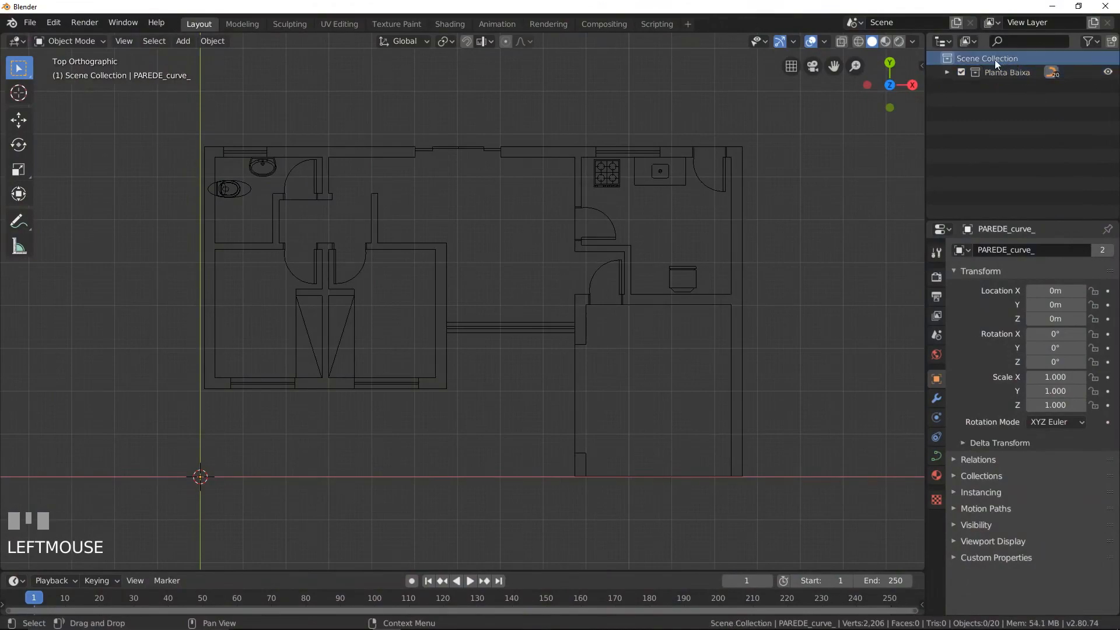
right_click(964, 63)
left_click(706, 171)
double_click(786, 235)
type("Infra")
key("Return")
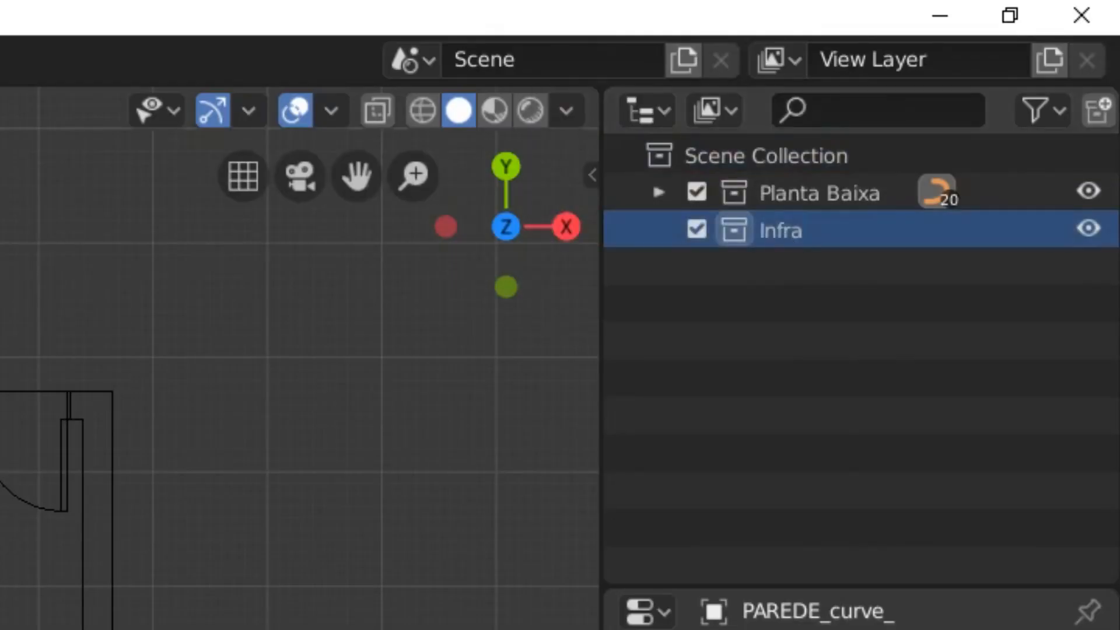
- Add a plane mesh to the Infra collection and move it over the upper-left outer wall corner of the floor plan
middle_click_drag(272, 147, 265, 155, "shift")
left_click(182, 42)
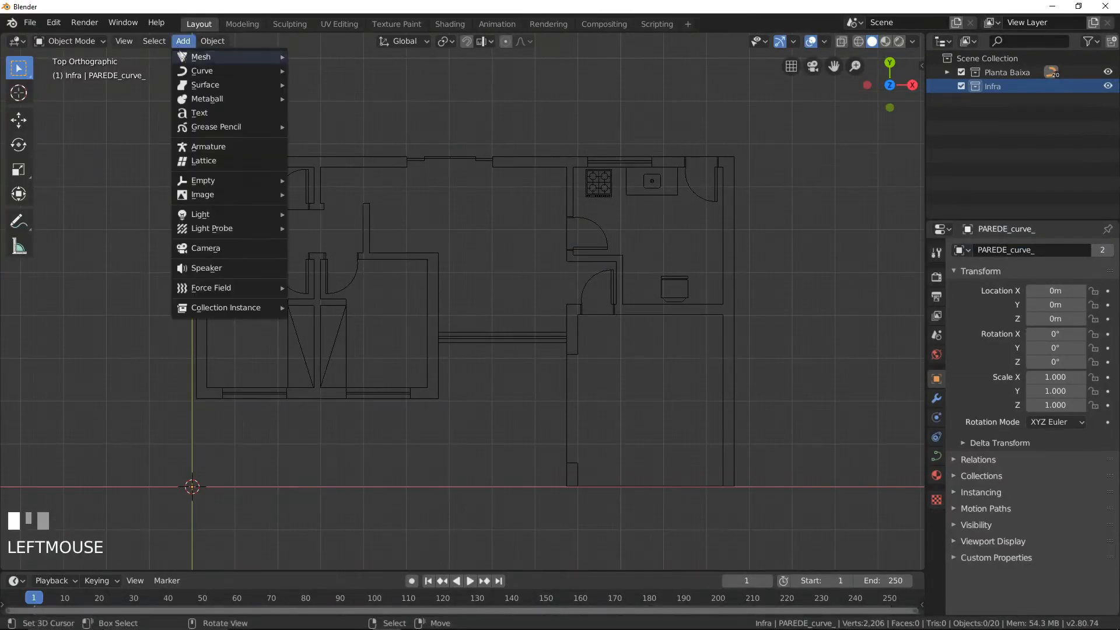
mouse_move(209, 61)
left_click(315, 57)
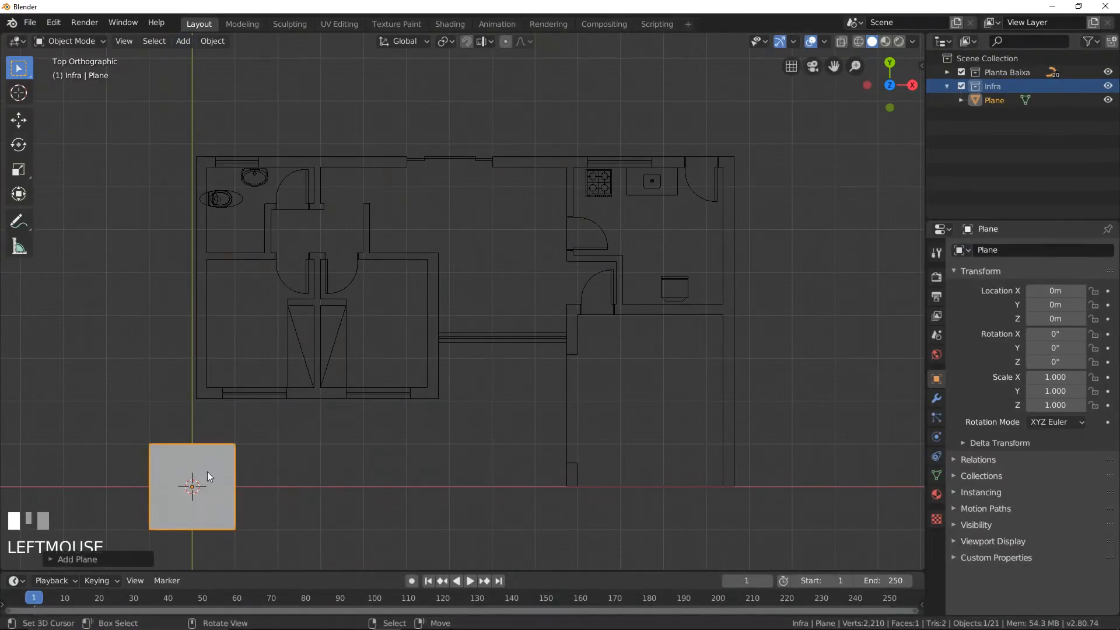
key("g")
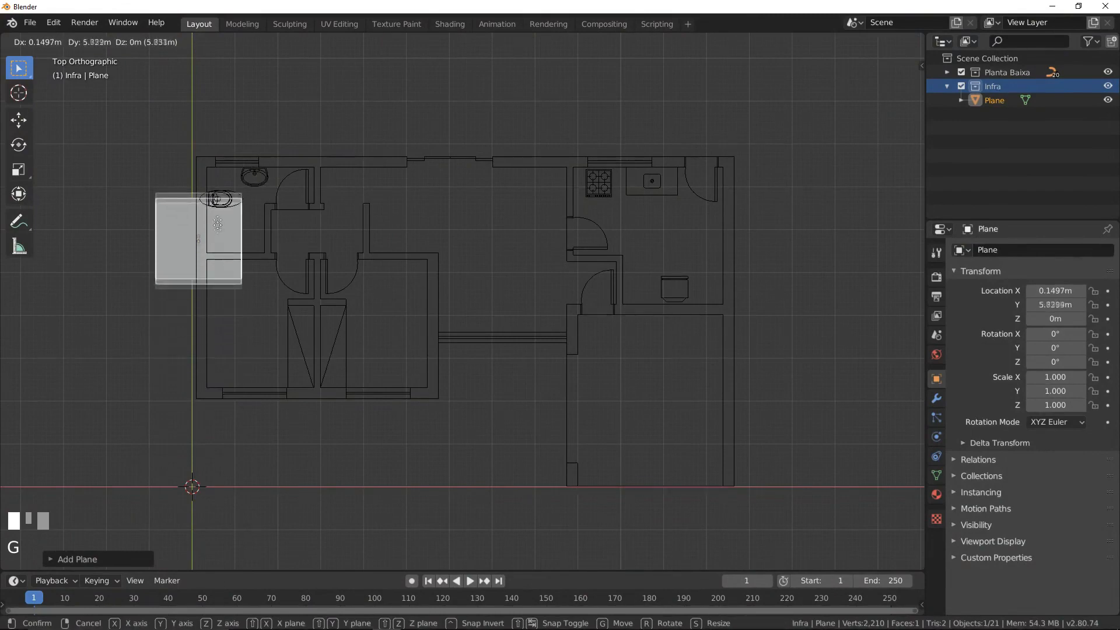
left_click(220, 157)
- Scale the plane's geometry down to about the wall thickness at the bathroom's outer corner
middle_click_drag(220, 157, 375, 223, "shift")
scroll(425, 285, "up", 6)
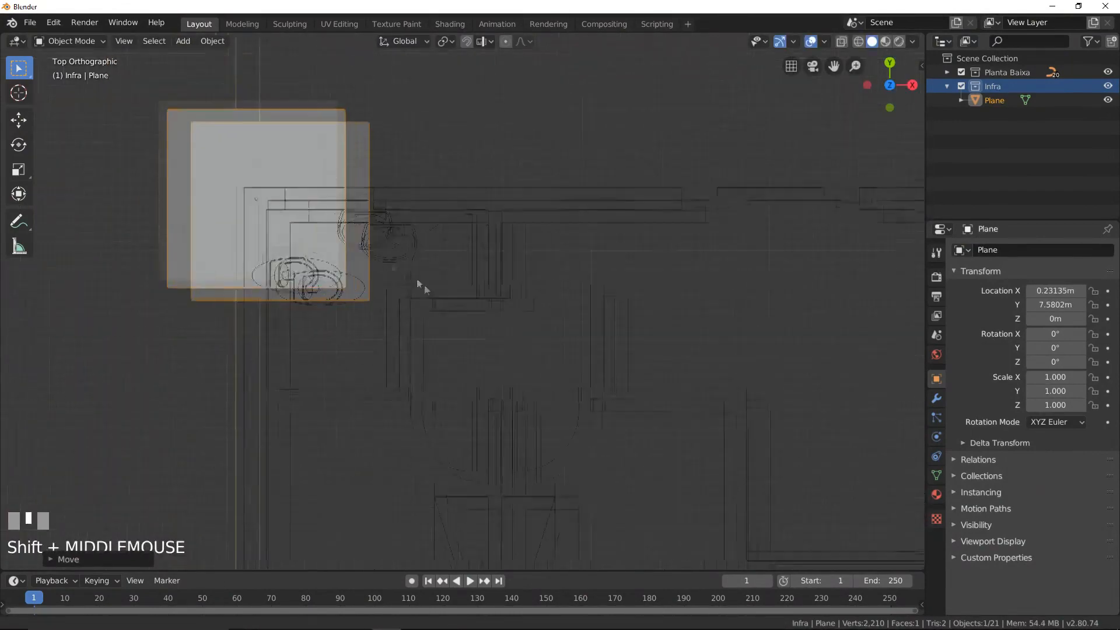
middle_click_drag(391, 292, 522, 298, "shift")
key("Tab")
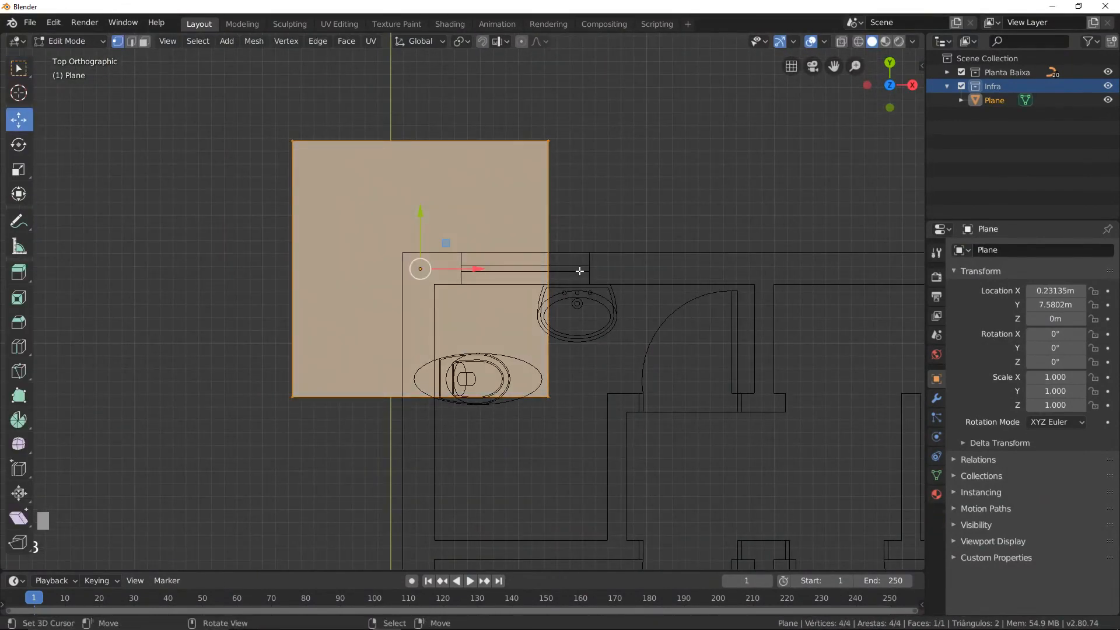
key("s")
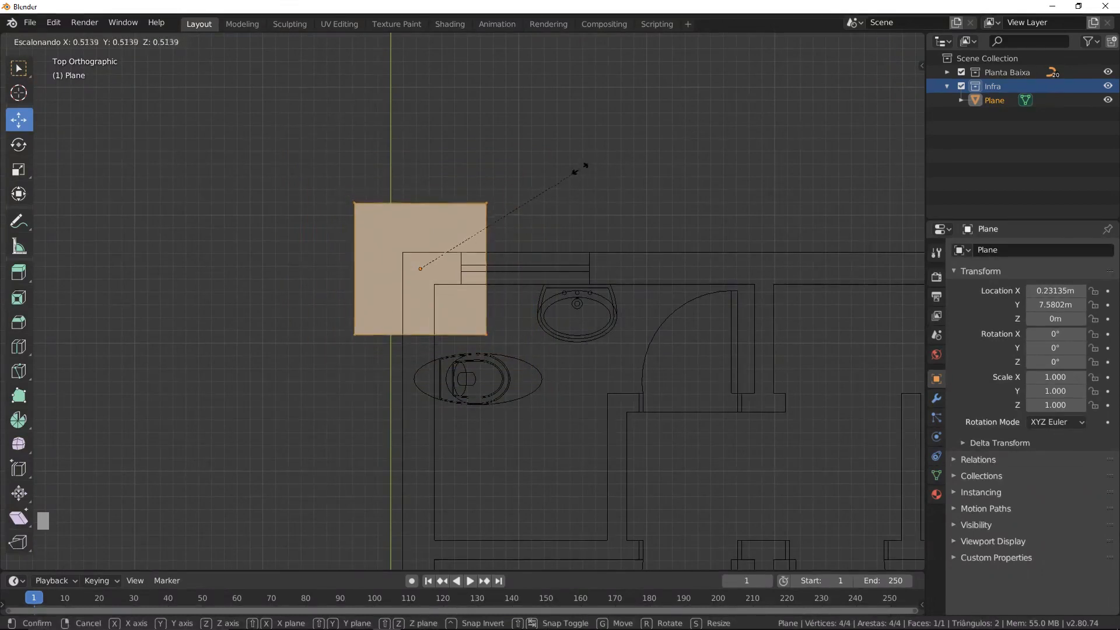
left_click(462, 250)
key("Tab")
- Set snapping to Vertex and snap the plane's left edge onto the outer wall line along X
middle_click_drag(440, 267, 562, 312, "shift")
scroll(545, 300, "up", 3)
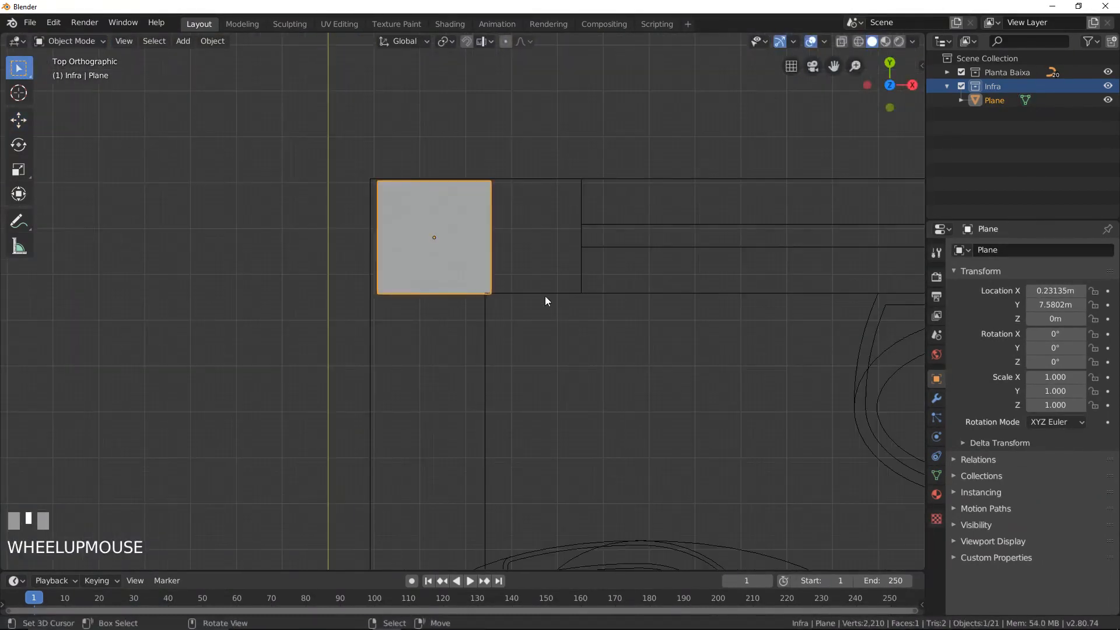
key("Tab")
key("alt+a")
left_click_drag(342, 155, 409, 337)
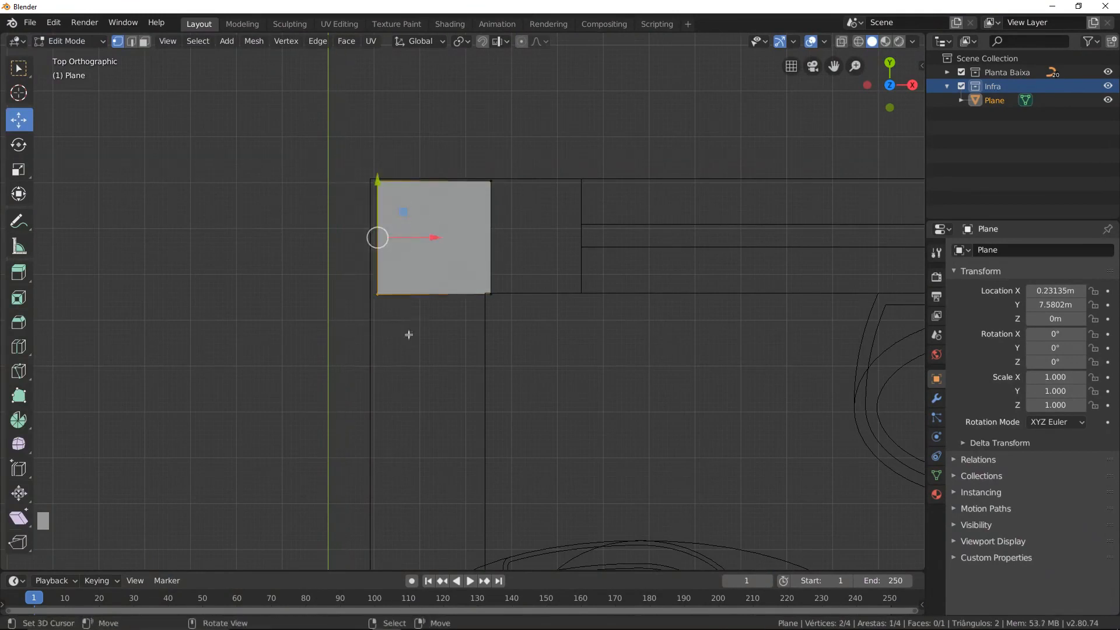
left_click_drag(435, 247, 396, 175)
left_click_drag(397, 238, 418, 200)
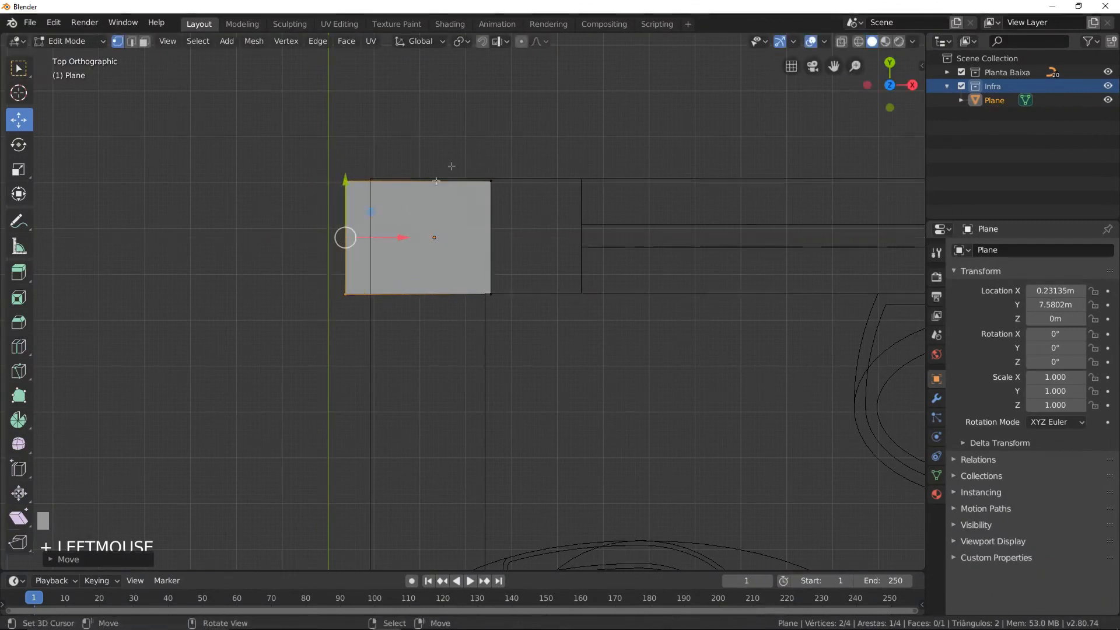
left_click(506, 41)
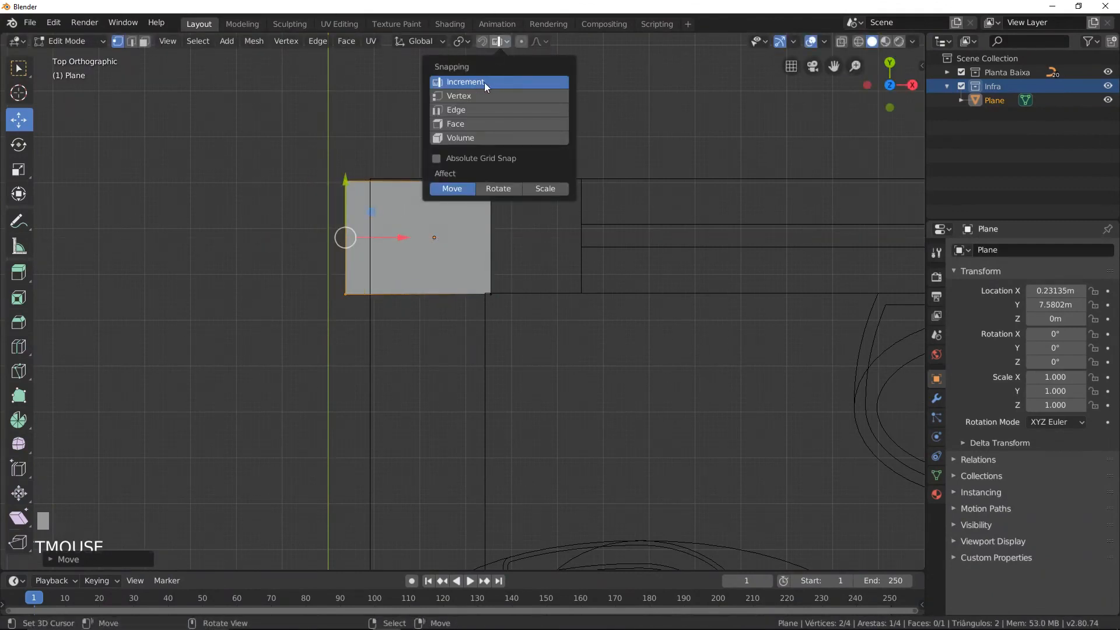
left_click_drag(403, 237, 392, 217)
left_click(497, 41)
left_click(459, 96)
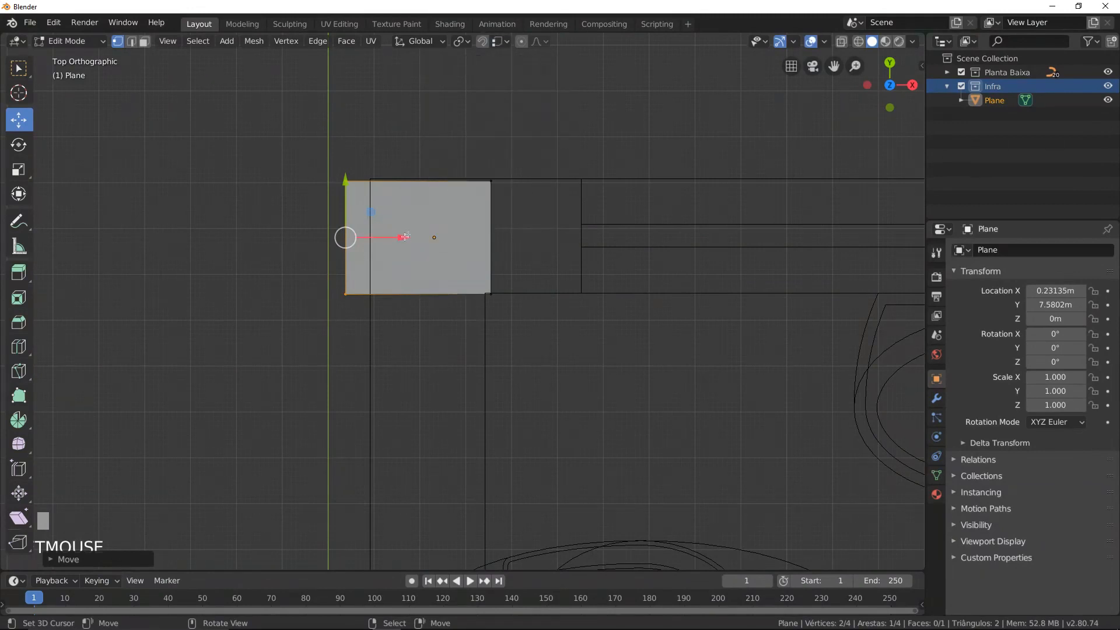
left_click_drag(402, 236, 370, 183)
- Snap the plane's right edge to the inner corner vertex of the wall along X
key("alt+a")
key("b")
left_click_drag(460, 155, 548, 357)
left_click_drag(532, 239, 482, 293)
- Snap the plane's bottom and top edges to the inner and outer wall lines along Y
key("alt+a")
key("b")
left_click_drag(327, 270, 543, 315)
left_click_drag(430, 239, 485, 293)
right_click(462, 181, "alt")
left_click_drag(428, 126, 484, 179)
key("Tab")
- Select the right edge of the corner plane in Edit Mode
scroll(443, 237, "down", 8)
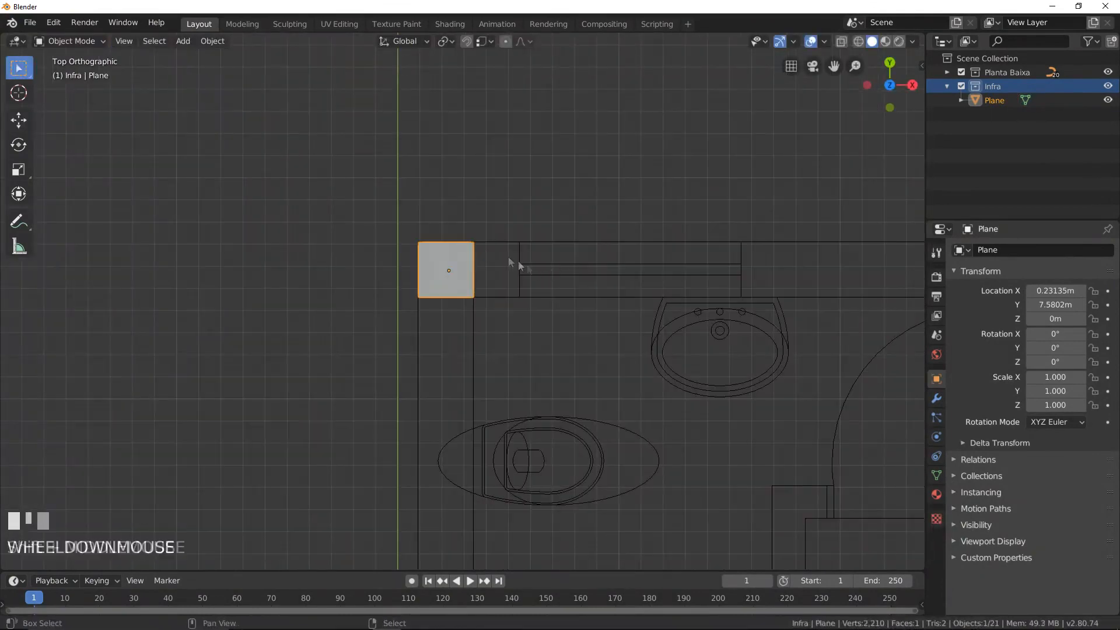
scroll(543, 245, "down", 4)
middle_click_drag(543, 245, 394, 227, "shift")
scroll(461, 178, "down", 1)
scroll(415, 181, "up", 1)
key("Tab")
middle_click_drag(215, 183, 434, 269, "shift")
scroll(551, 325, "up", 7)
key("b")
left_click_drag(347, 175, 450, 304)
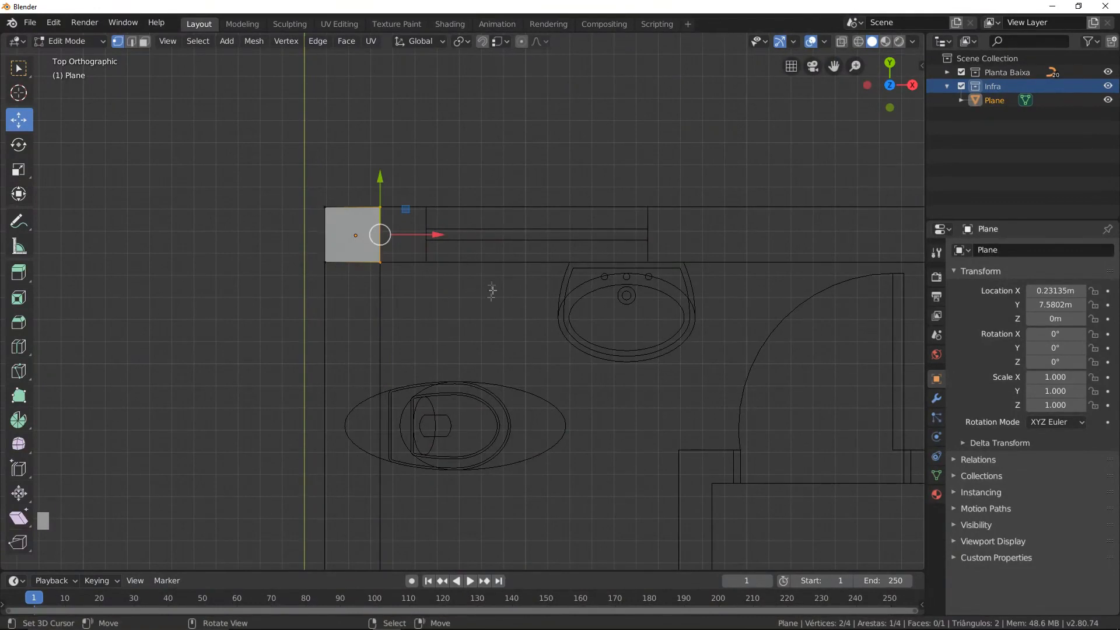
key("e")
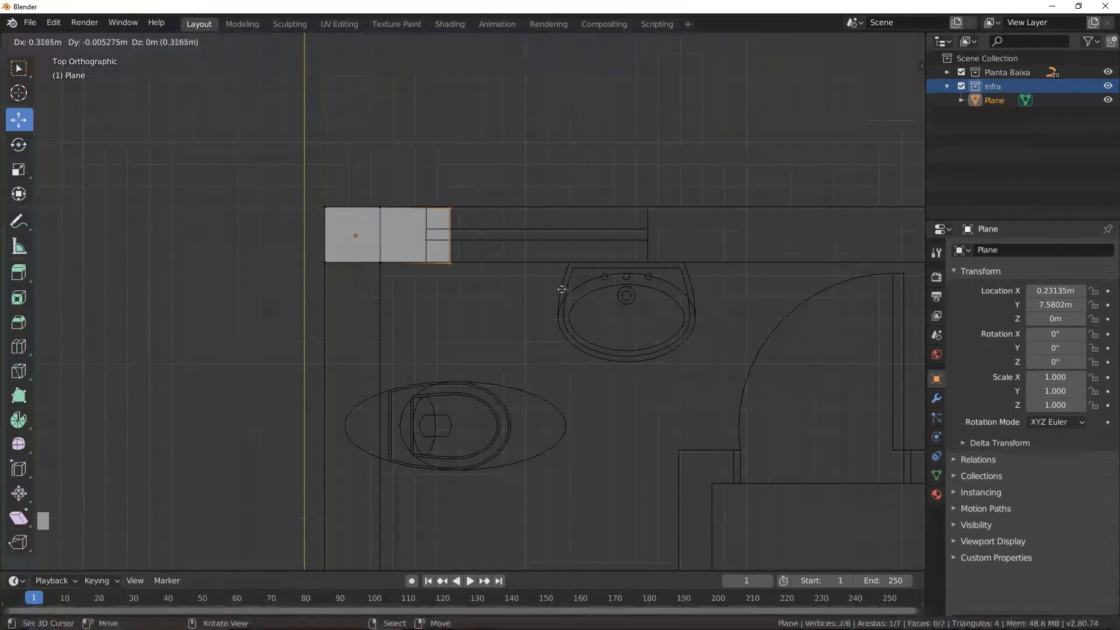
right_click(563, 290)
key("ctrl+z")
- Extrude the selected edge along the upper exterior wall to the far inner wall line, then to the outer corner
key("e")
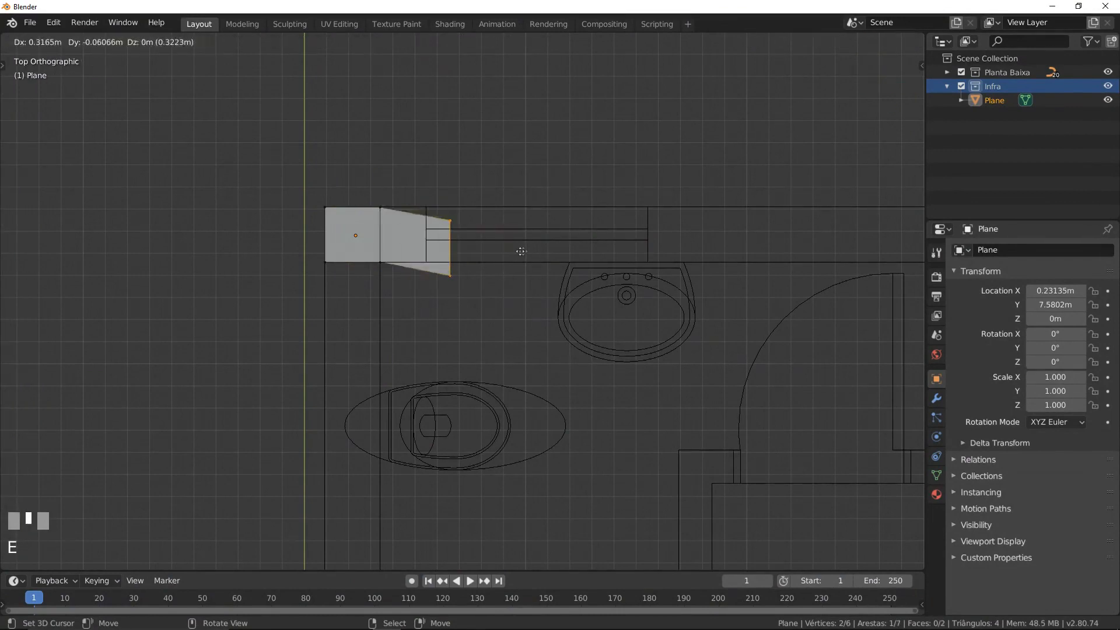
scroll(529, 269, "down", 10)
left_click(394, 255)
left_click_drag(340, 254, 688, 256)
scroll(729, 321, "up", 4)
key("e")
left_click(566, 140)
- Extrude the upper-right corner's bottom edge down the right exterior wall, with a segment at the interior wall junction, ending at the wall's lower end
key("a")
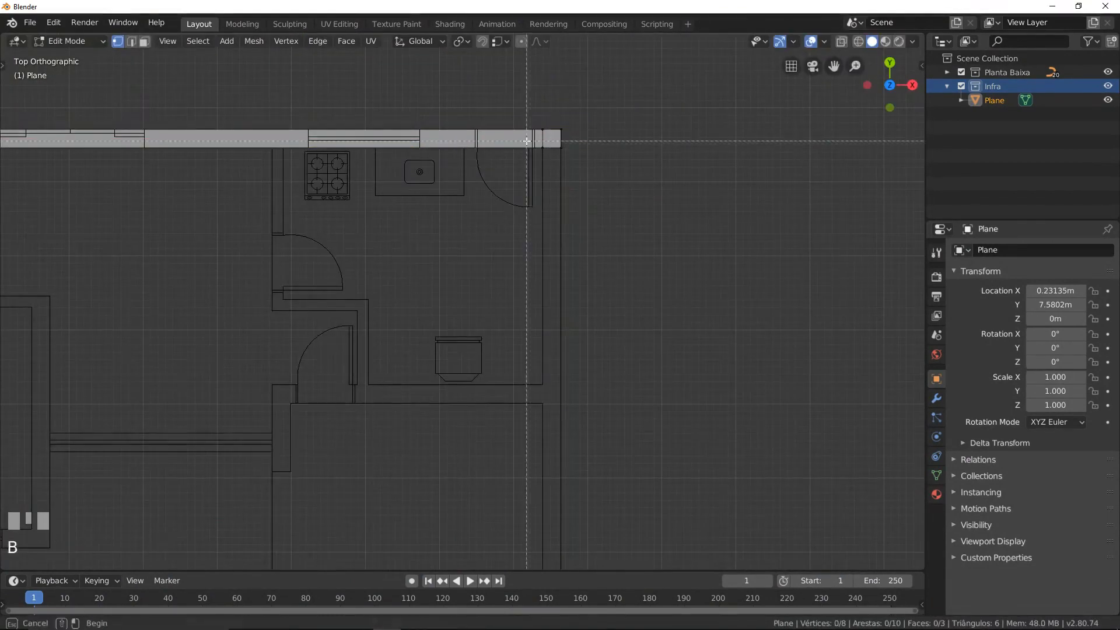
key("e")
left_click(552, 263)
key("e")
key("y")
left_click(555, 282)
scroll(555, 288, "down", 2)
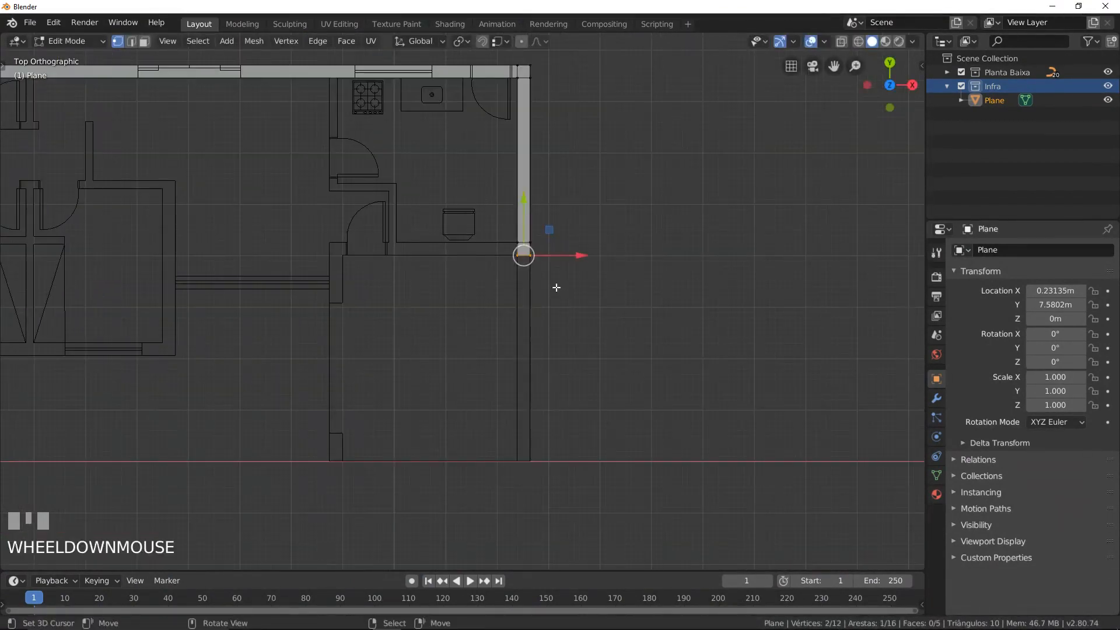
key("e")
key("y")
left_click(560, 493)
- Extrude the junction segment's left edge along X over the interior wall below the kitchen, ending with a corner segment
key("a")
left_click_drag(485, 225, 523, 268)
key("e")
key("x")
left_click(344, 260)
key("e")
key("y")
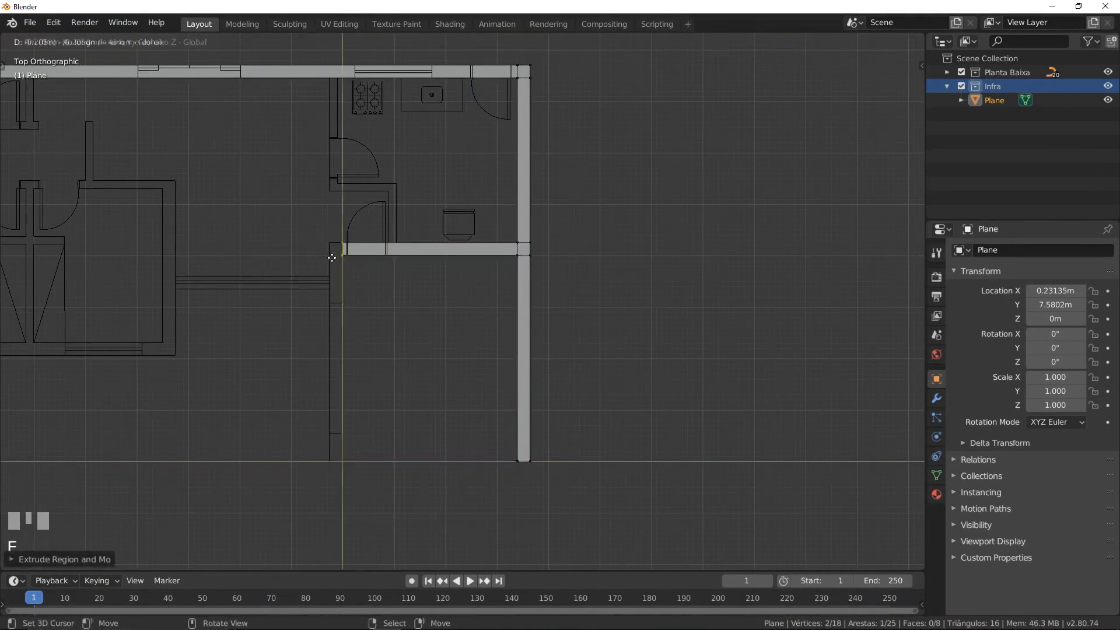
key("x")
left_click(330, 257)
- Extrude the bottom edge of the new corner segment down along Y to the end of the short wall stub
key("a")
key("b")
left_click_drag(318, 248, 353, 270)
key("e")
key("y")
left_click(343, 318)
- Duplicate the stub's end edge to the top of the lower pillar and extrude it down to the pillar's base
key("shift+d")
left_click(343, 434)
key("e")
key("y")
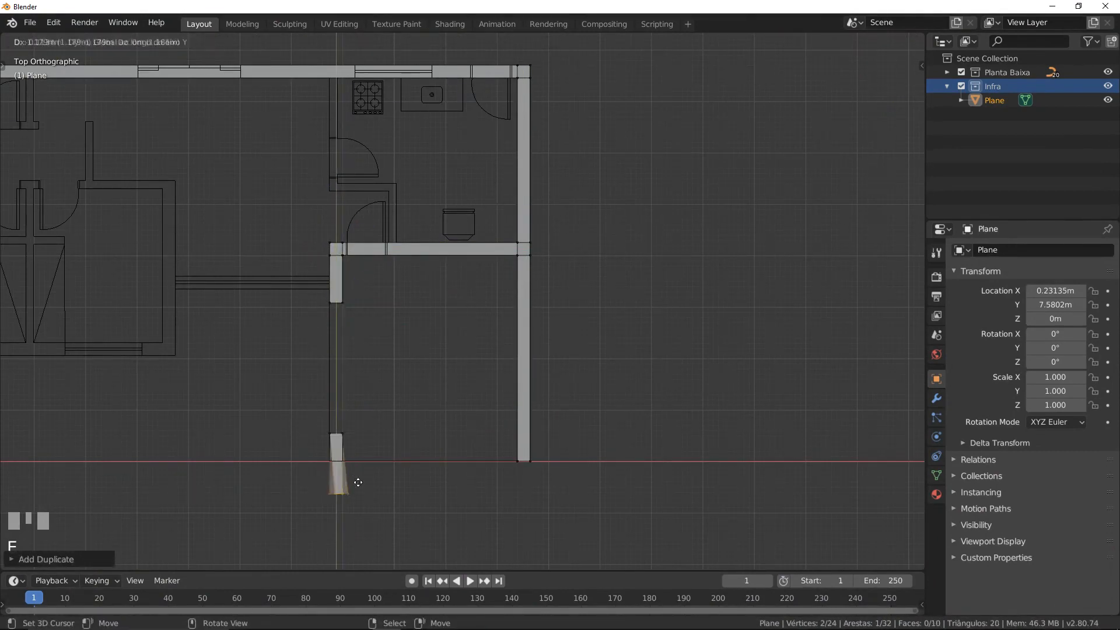
left_click(349, 464)
- Duplicate the edge to the bedroom's lower-right outer corner and extrude it up along Y through the corner to the wall's upper end
scroll(350, 465, "down", 2)
middle_click_drag(350, 464, 488, 431, "shift")
key("shift+d")
scroll(416, 349, "up", 3)
left_click(298, 394, "ctrl")
key("e")
key("y")
left_click(285, 381, "ctrl")
key("e")
key("y")
left_click(297, 194, "ctrl")
- Extrude the bedroom corner's left edge along X over the lower exterior wall, ending with a segment at the lower-left corner
key("a")
middle_click_drag(248, 368, 463, 305, "shift")
key("b")
left_click_drag(489, 308, 506, 343)
key("e")
key("x")
left_click(181, 319, "ctrl")
key("e")
key("x")
middle_click_drag(201, 304, 378, 449, "shift")
left_click(388, 398, "ctrl")
- Try filling a face between the facing edges of the upper-left and lower-left corners, then undo it
scroll(385, 446, "down", 2)
middle_click_drag(453, 403, 281, 322, "shift")
scroll(383, 347, "up", 2)
key("a")
scroll(288, 398, "down", 1)
scroll(281, 324, "down", 1)
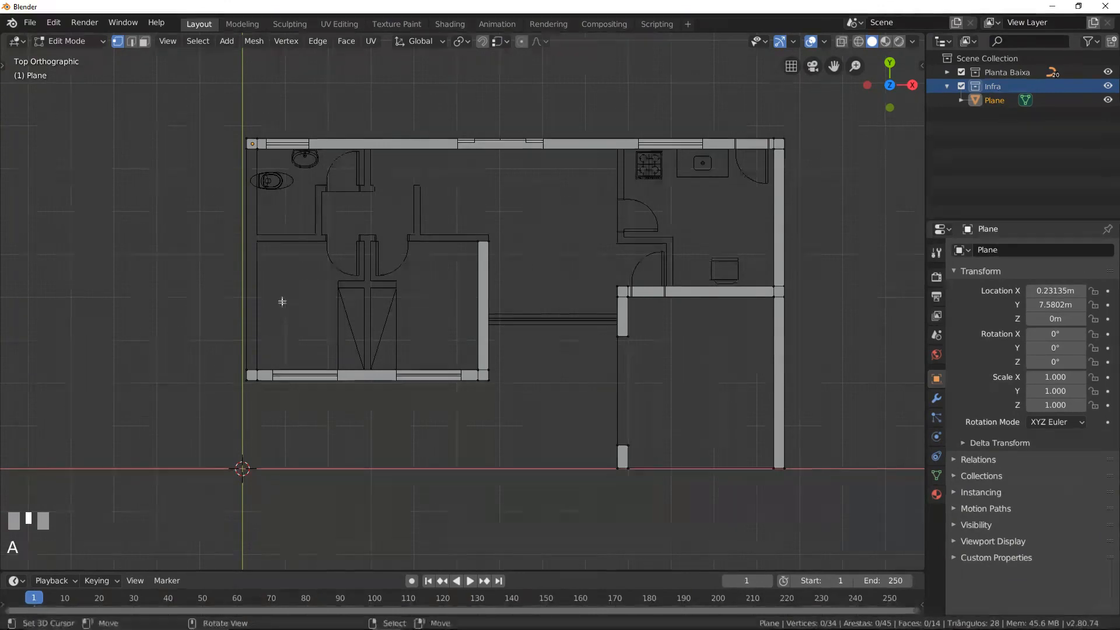
scroll(283, 307, "up", 2)
key("b")
left_click_drag(352, 144, 428, 468)
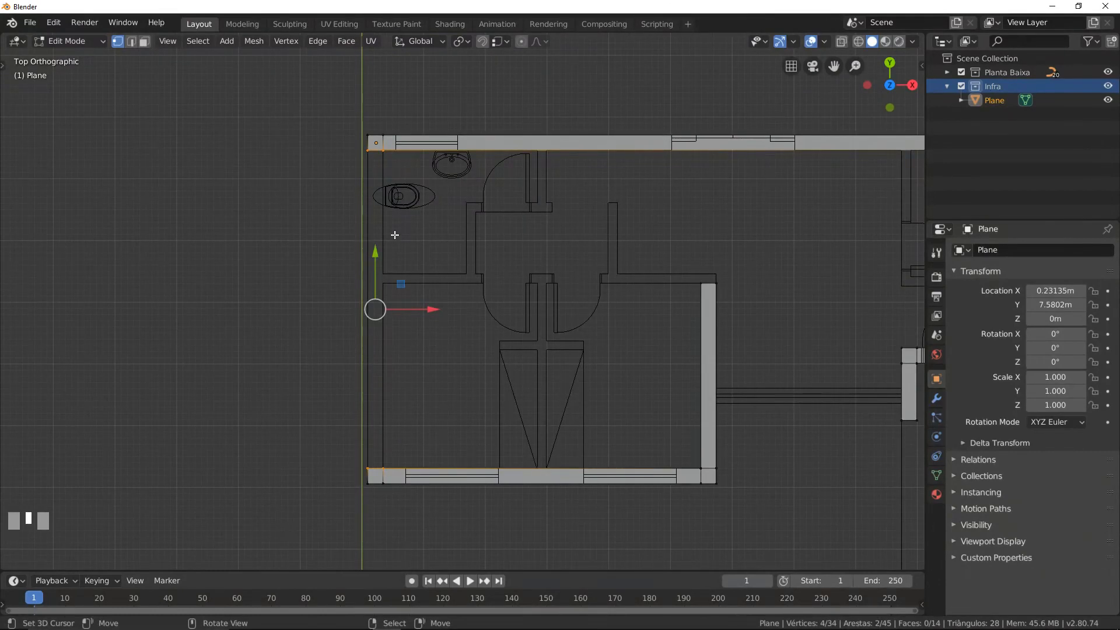
key("f")
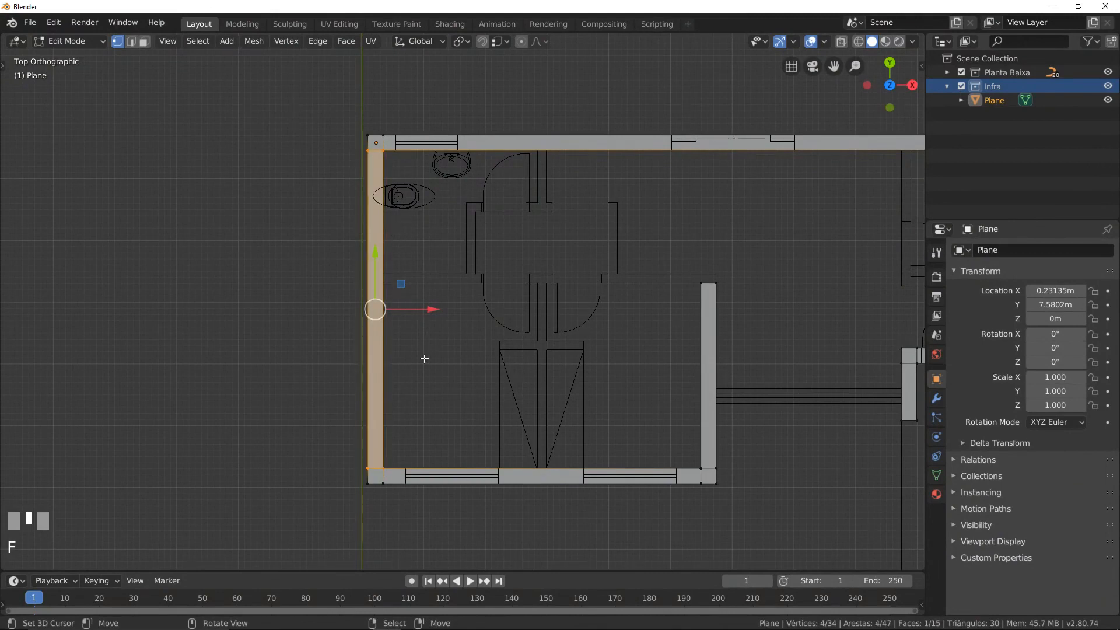
key("ctrl")
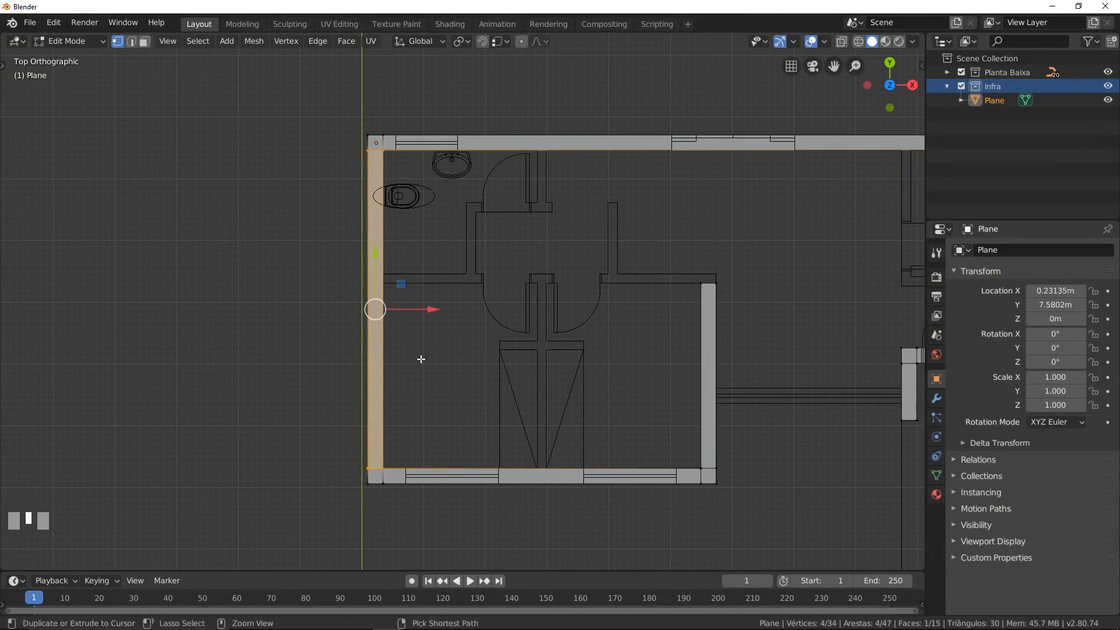
key("ctrl+z")
- Try connecting only the two outer vertices of the left wall's corner segments, then undo it
right_click(368, 150)
right_click(362, 467, "shift")
key("f")
key("ctrl+z")
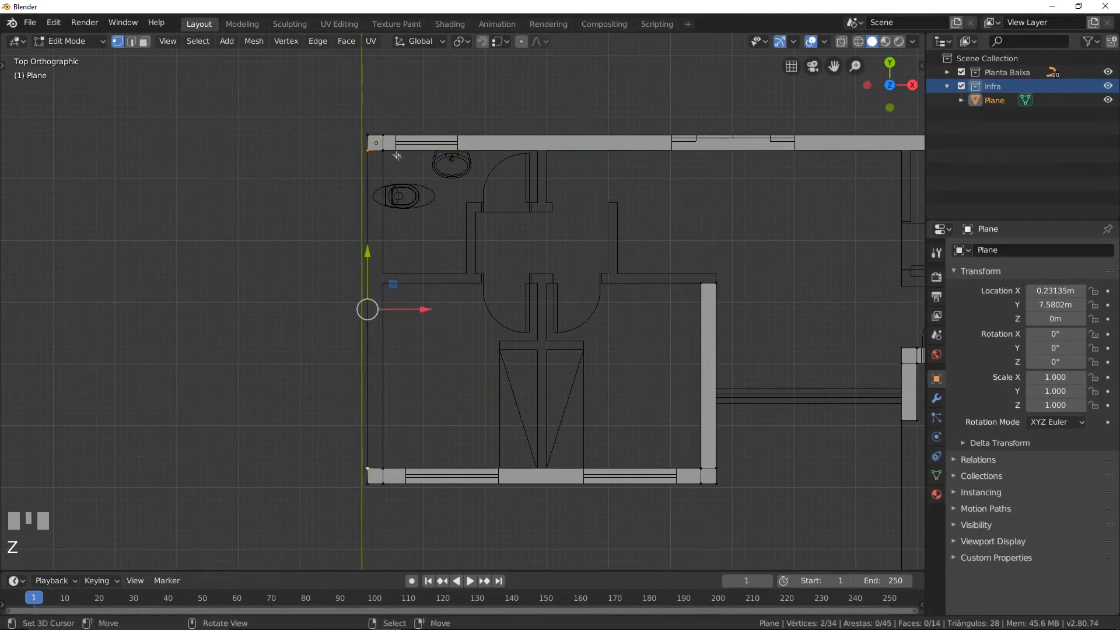
- Try filling a triangular face from three vertices of the left wall's corners, then undo it
right_click(384, 149, "shift")
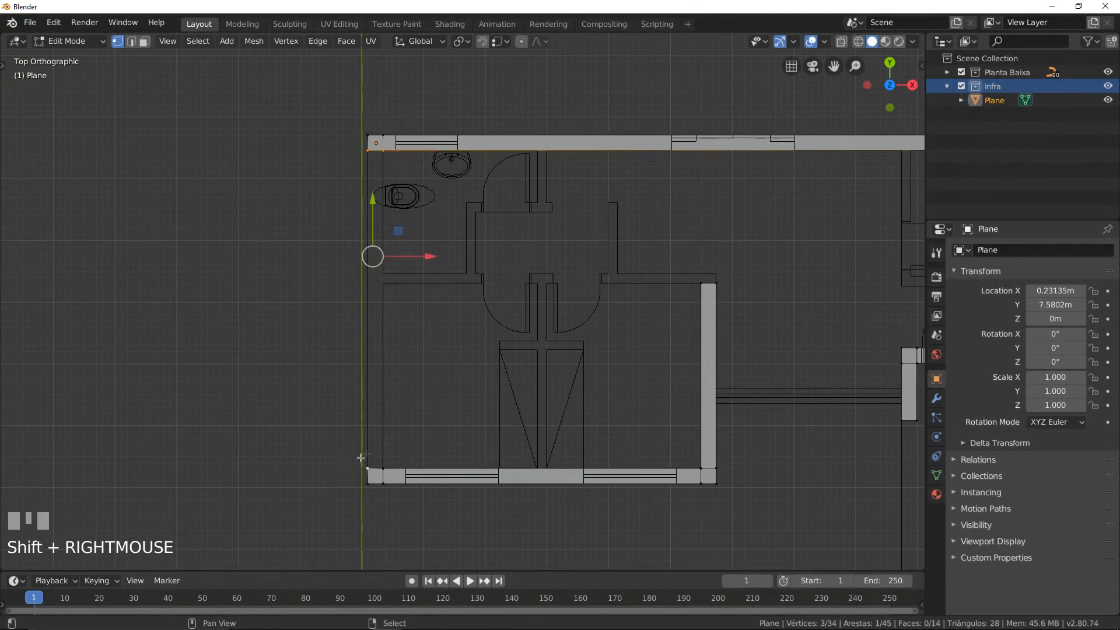
key("f")
middle_click_drag(419, 413, 494, 354)
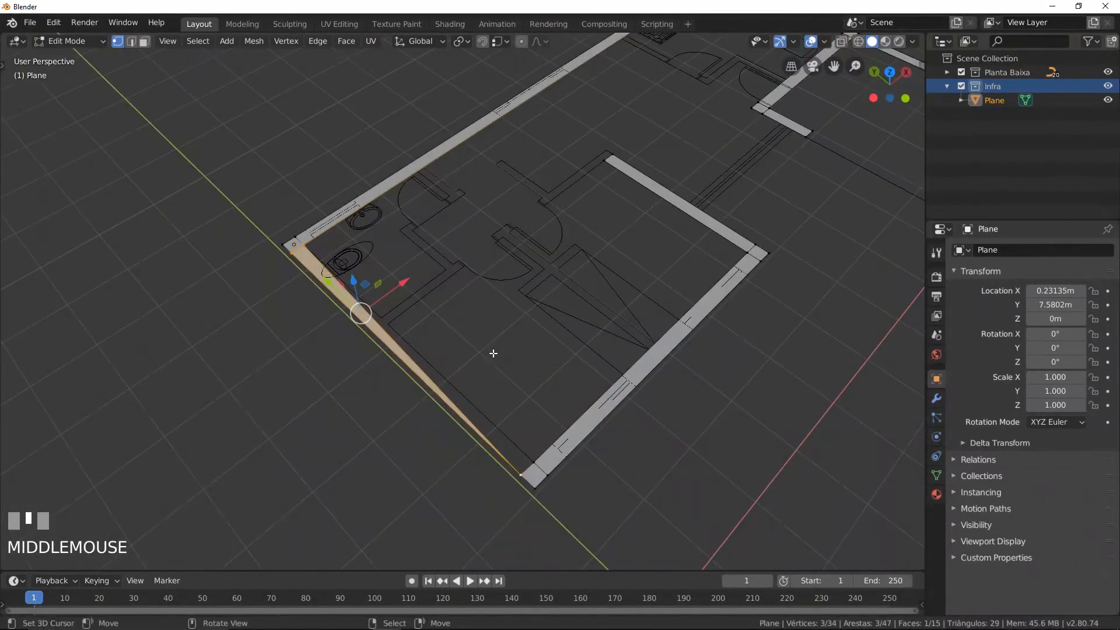
key("KP_7")
key("ctrl+z")
- Select the four facing corner vertices of the left exterior wall and fill them with a face
key("alt+a")
key("b")
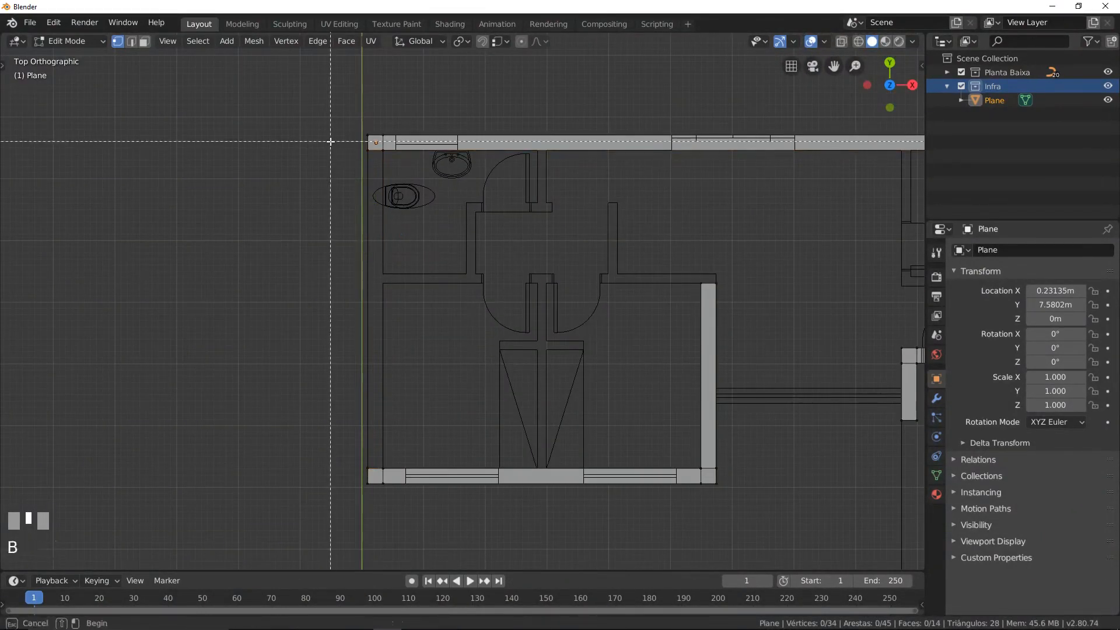
left_click_drag(333, 144, 427, 476)
key("f")
middle_click_drag(426, 409, 567, 328, "shift")
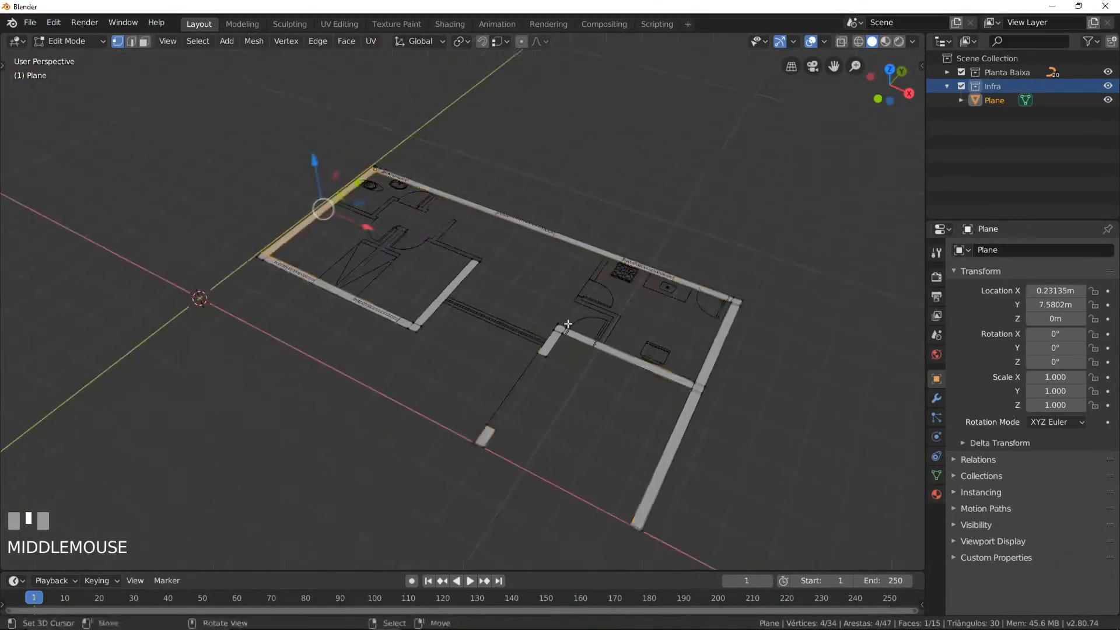
- Select all the exterior wall faces and extrude them upward by 2.75 m
key("Tab")
key("Tab")
key("a")
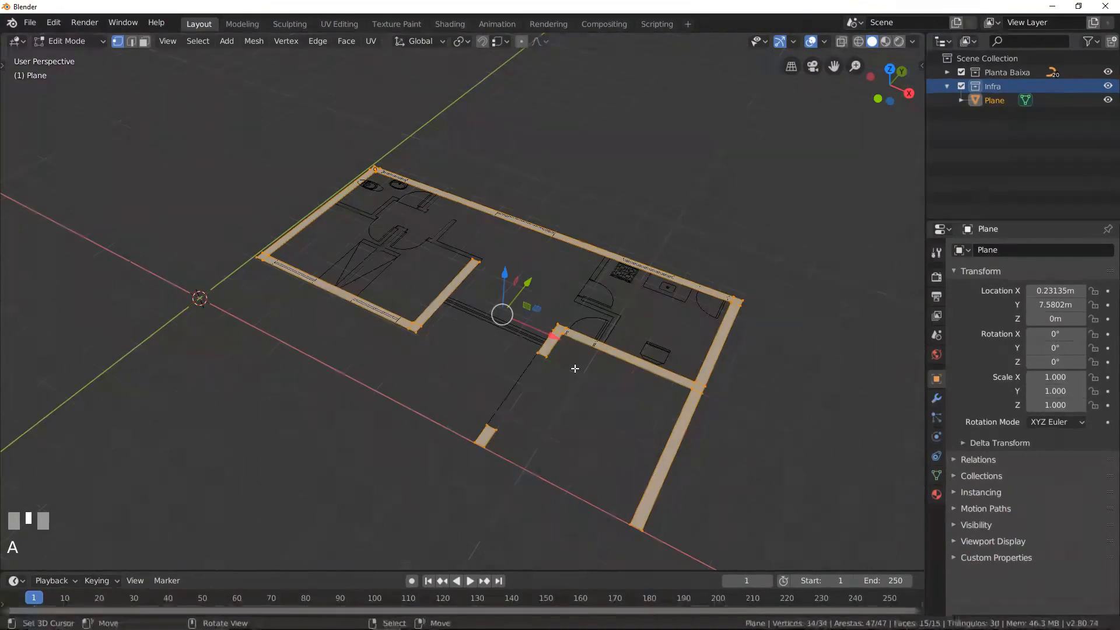
middle_click_drag(575, 369, 577, 351)
key("e")
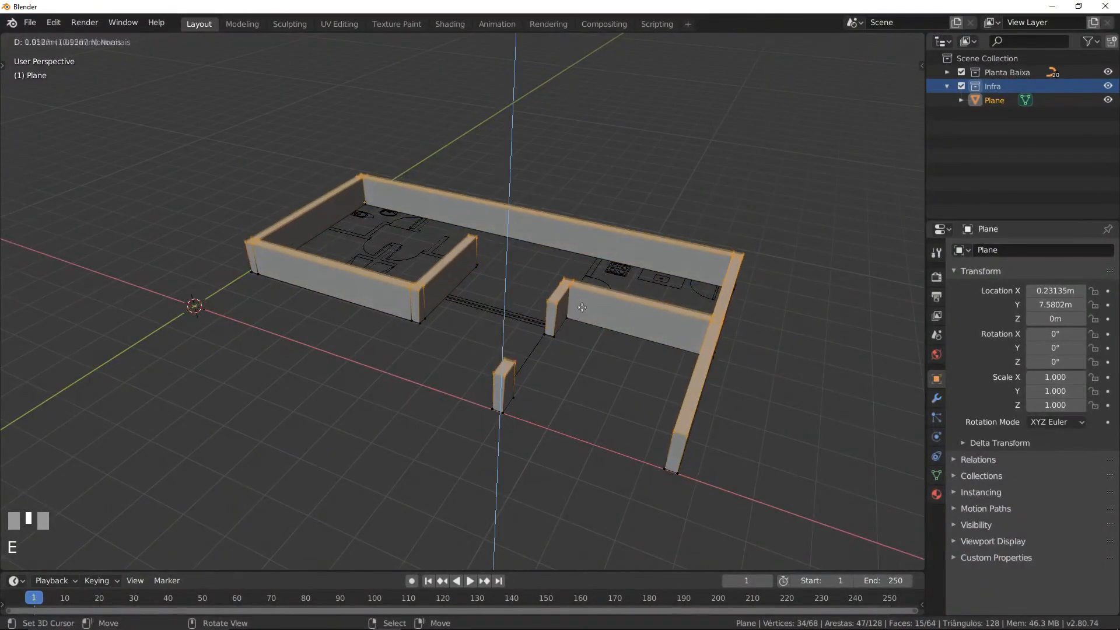
type("2.75")
key("Return")
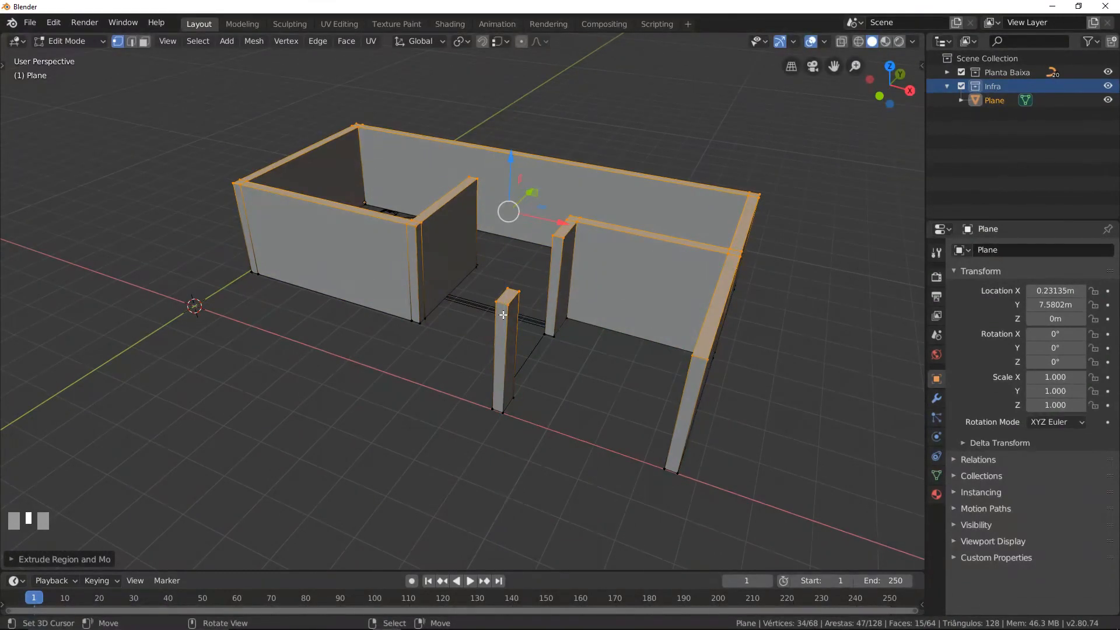
- Leave mesh editing and rename the extruded wall object as Paredes Externas
key("Tab")
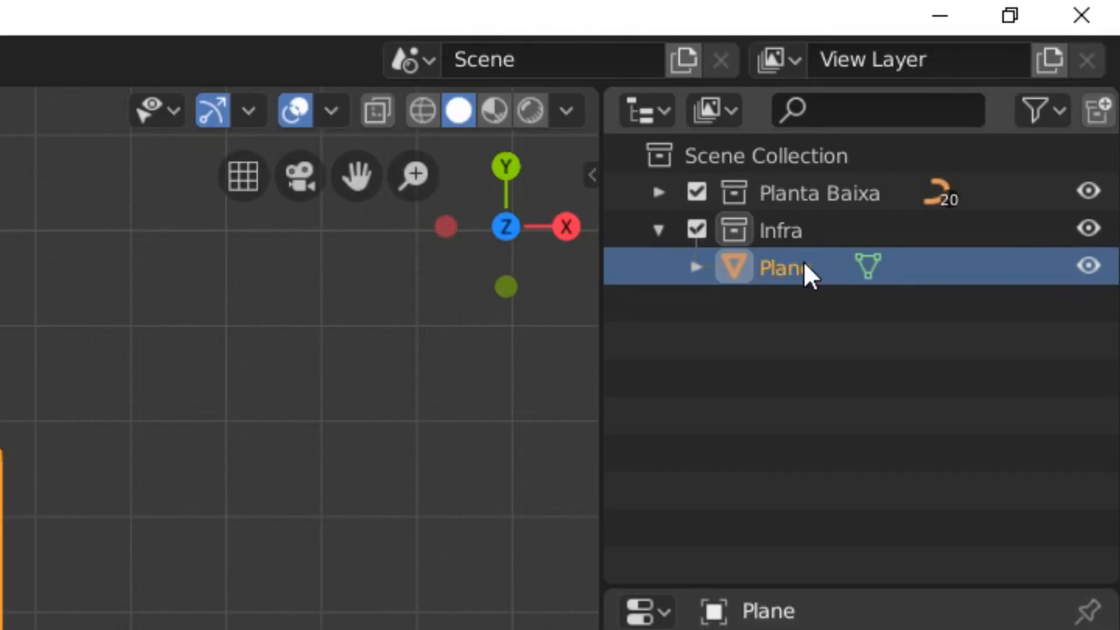
double_click(805, 271)
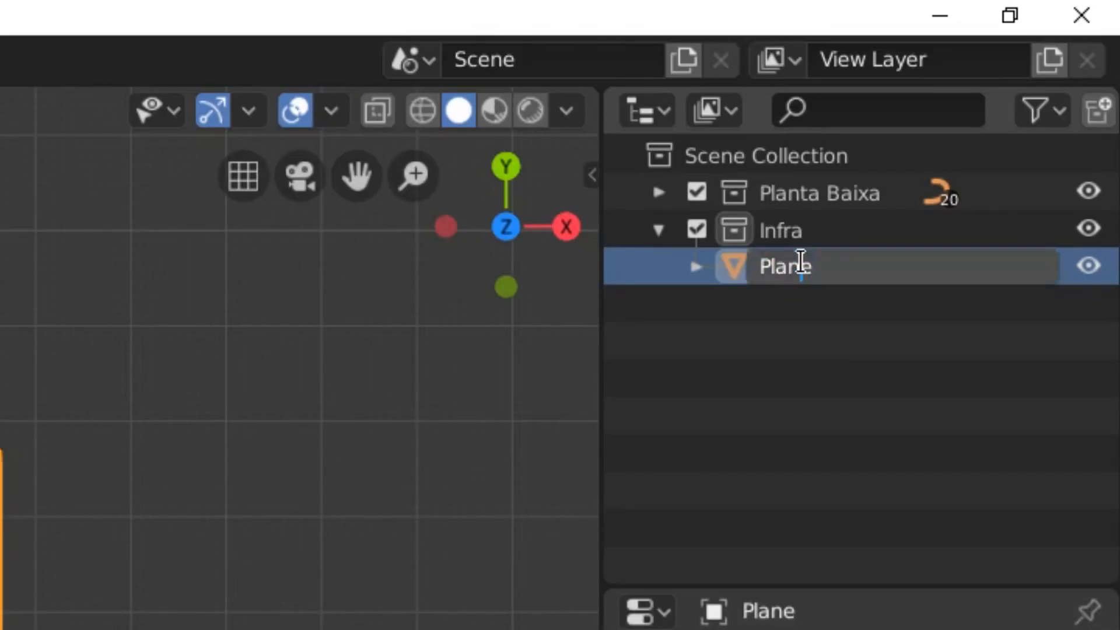
left_click_drag(869, 269, 721, 270)
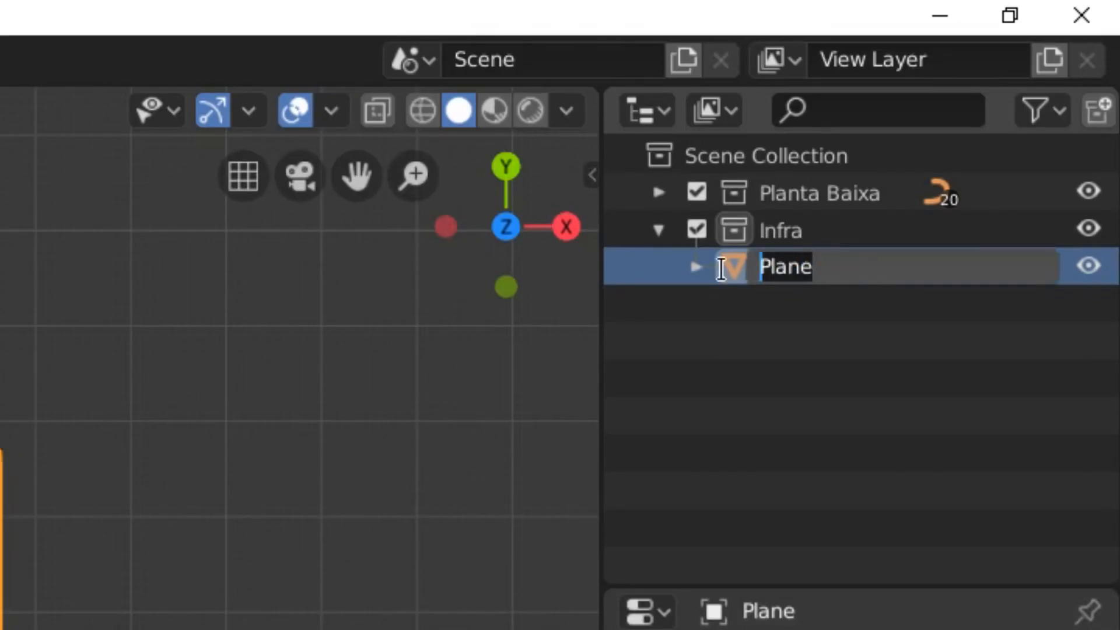
type("Pared")
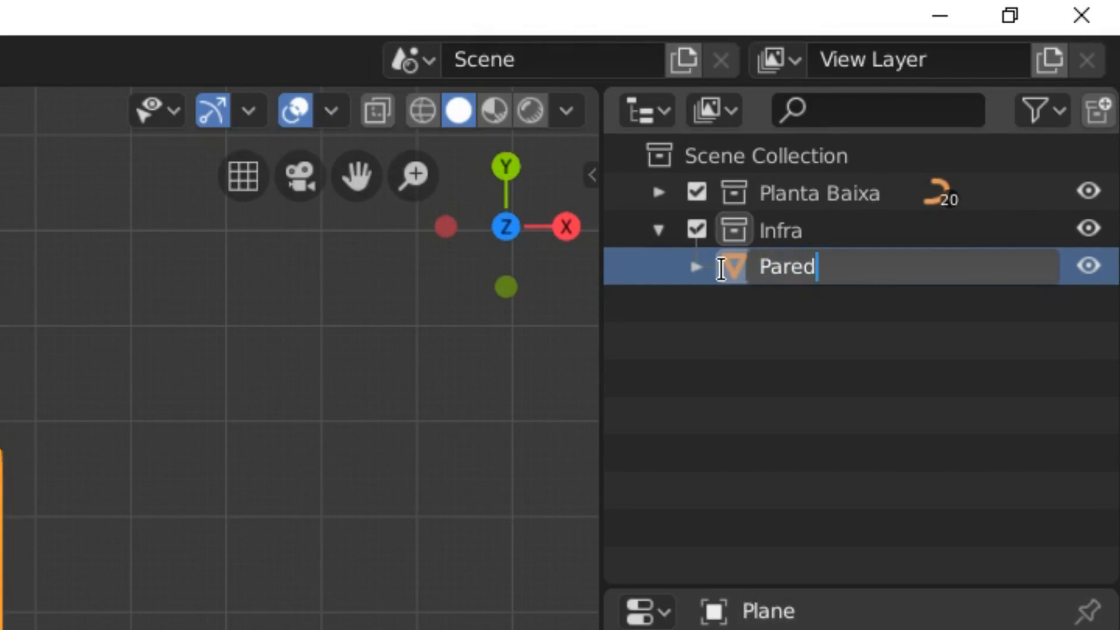
type("es")
key("Return")
double_click(832, 255)
type("Externas")
key("Return")
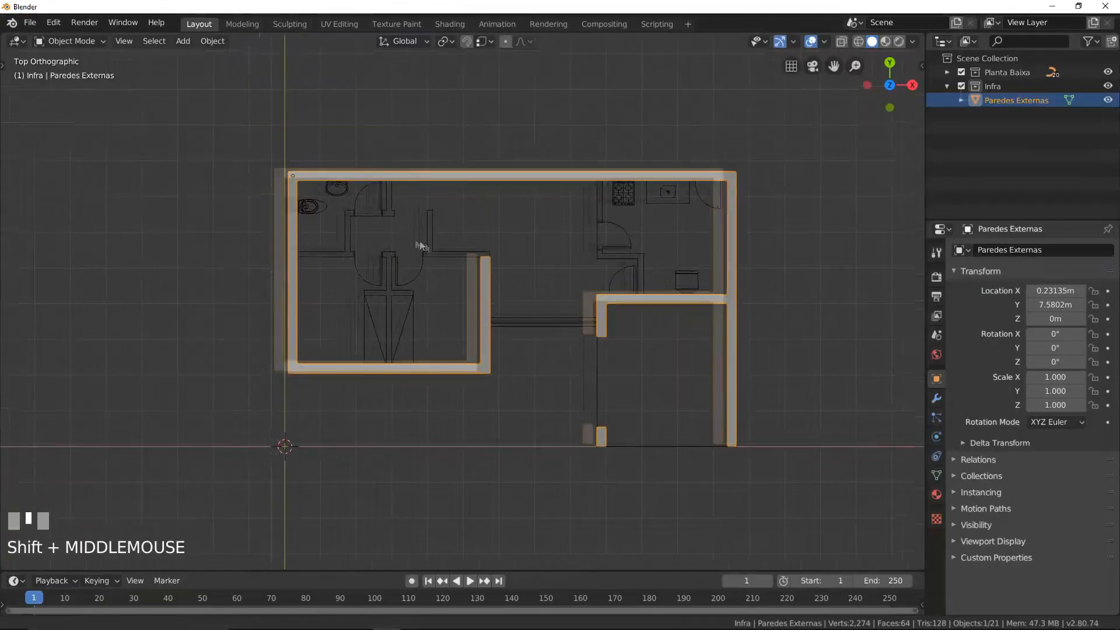
- Add a plane mesh and move it over the small wall junction beside the bathroom door
scroll(271, 95, "down", 1)
left_click(221, 43)
left_click(186, 45)
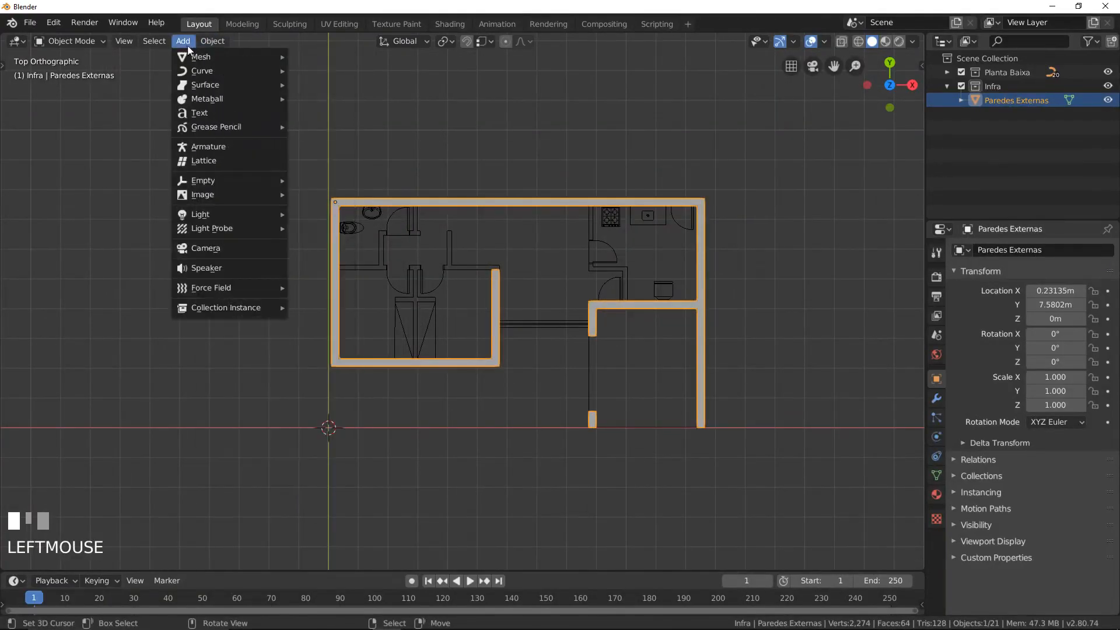
mouse_move(187, 54)
left_click(324, 58)
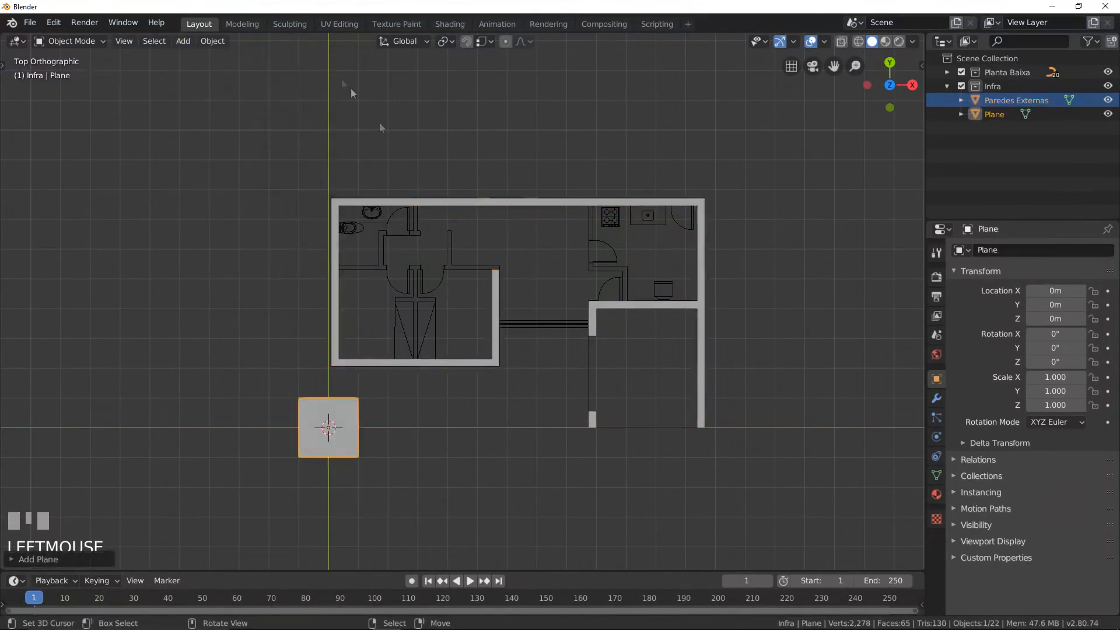
key("g")
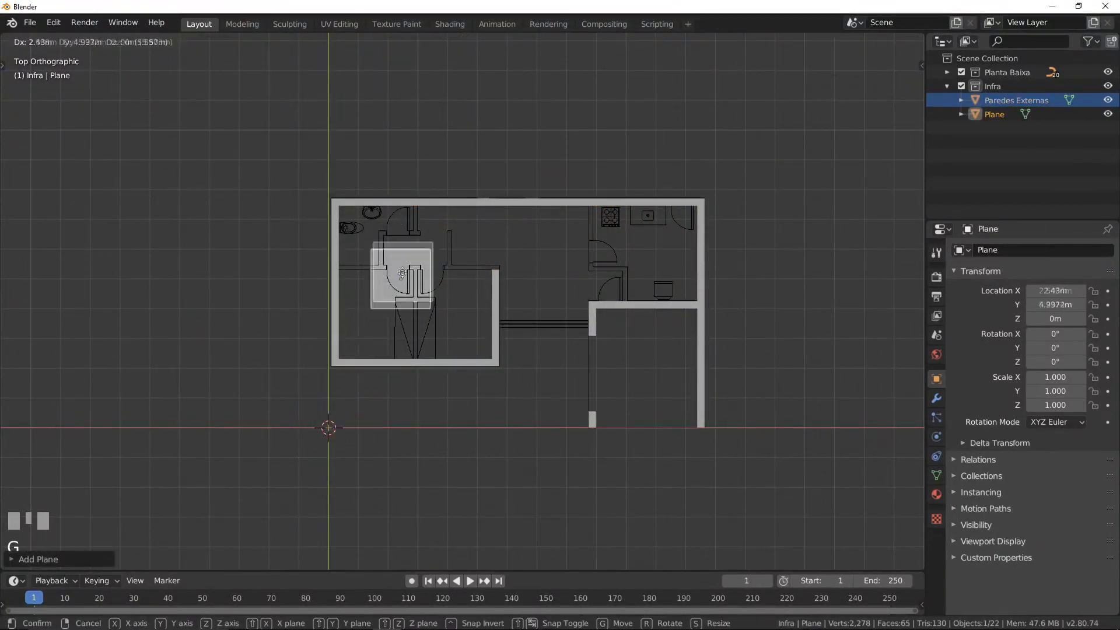
left_click(415, 240)
scroll(413, 241, "up", 3)
middle_click_drag(412, 236, 499, 349, "shift")
scroll(498, 347, "up", 3)
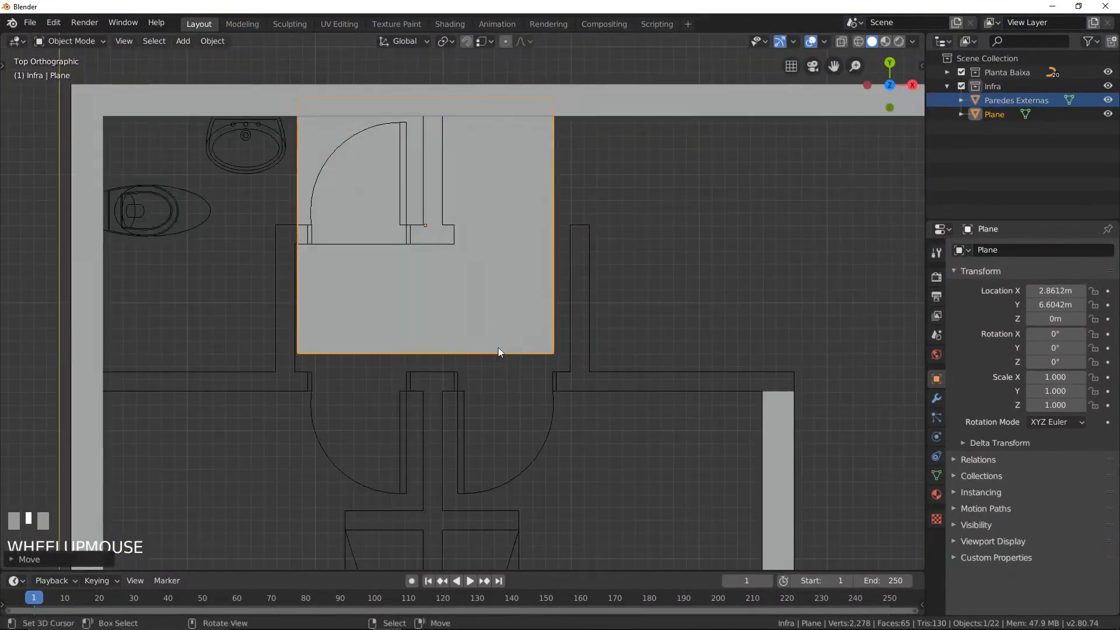
key("g")
left_click(445, 233)
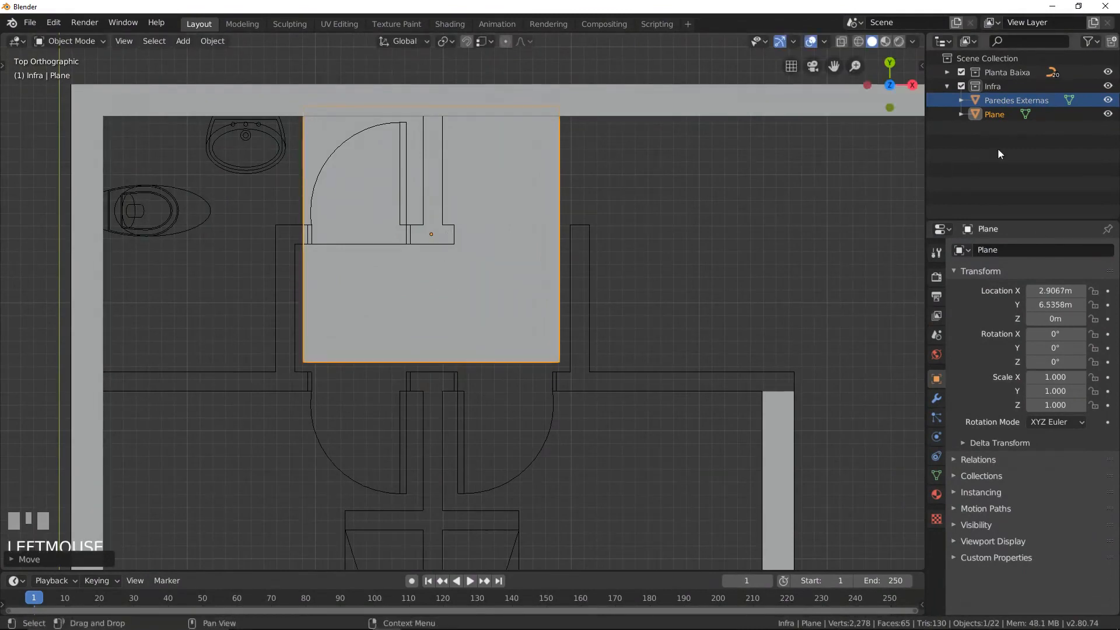
- Rename the new plane as Paredes Internas
double_click(995, 114)
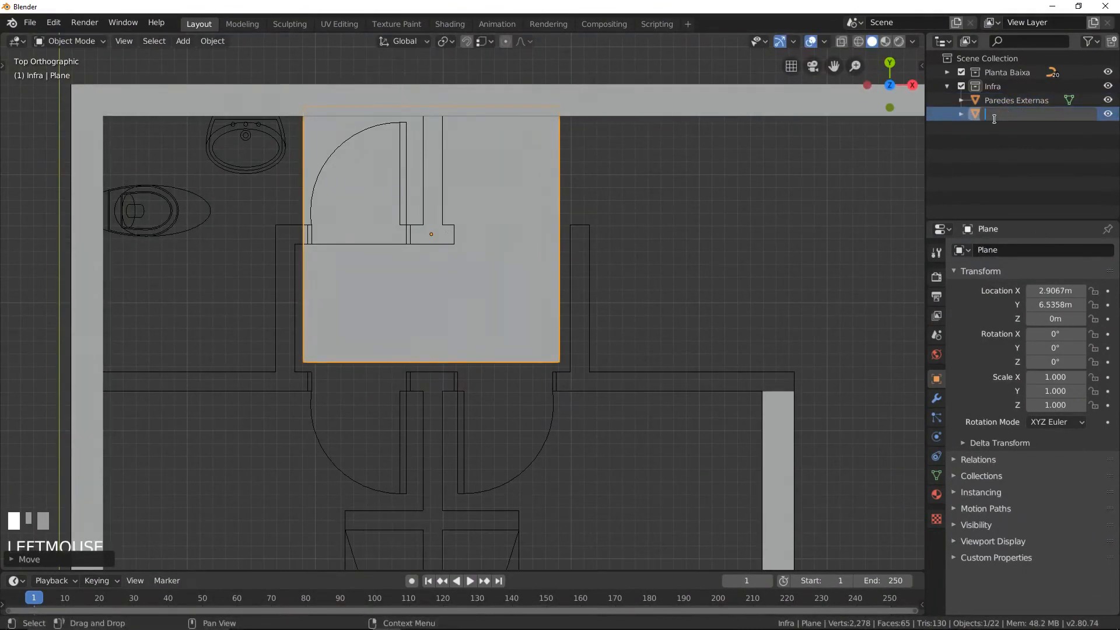
type("Paredes Internas")
key("Return")
- Scale the plane's mesh down to the bathroom wall junction and align its edges with the wall outline
key("Tab")
middle_click_drag(474, 217, 497, 282, "shift")
scroll(499, 282, "up", 2)
key("s")
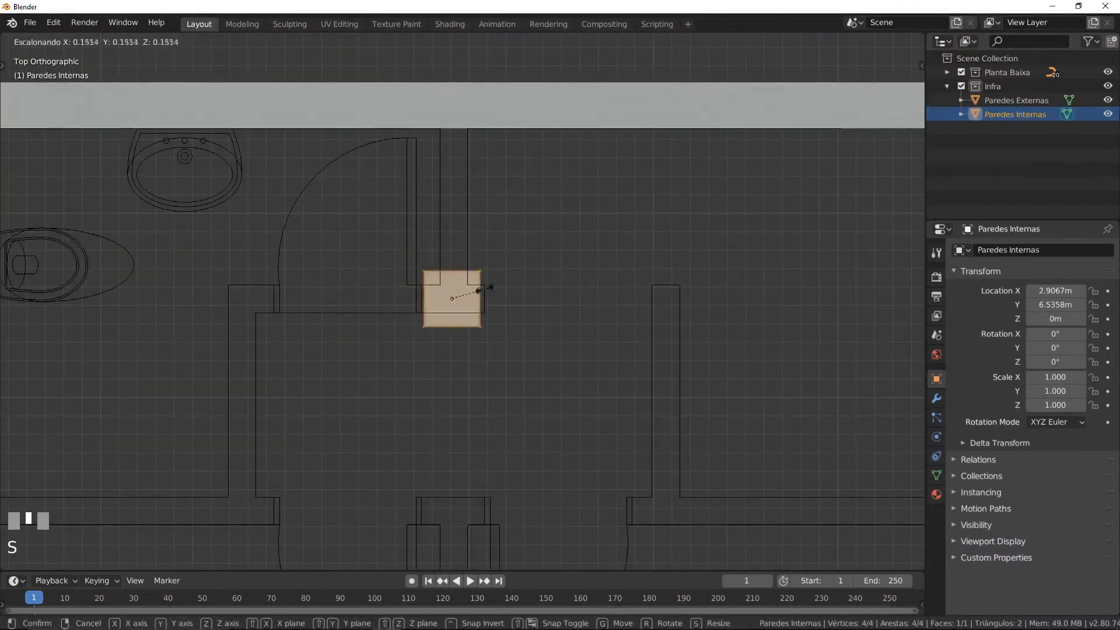
scroll(485, 286, "up", 4)
left_click(547, 211)
left_click(523, 226)
key("alt+a")
key("b")
left_click_drag(358, 321, 520, 374)
left_click_drag(431, 288, 524, 332)
- Extrude the junction's right edge along X to the wall stub's end and align its left edge with the upright wall
key("alt+a")
key("b")
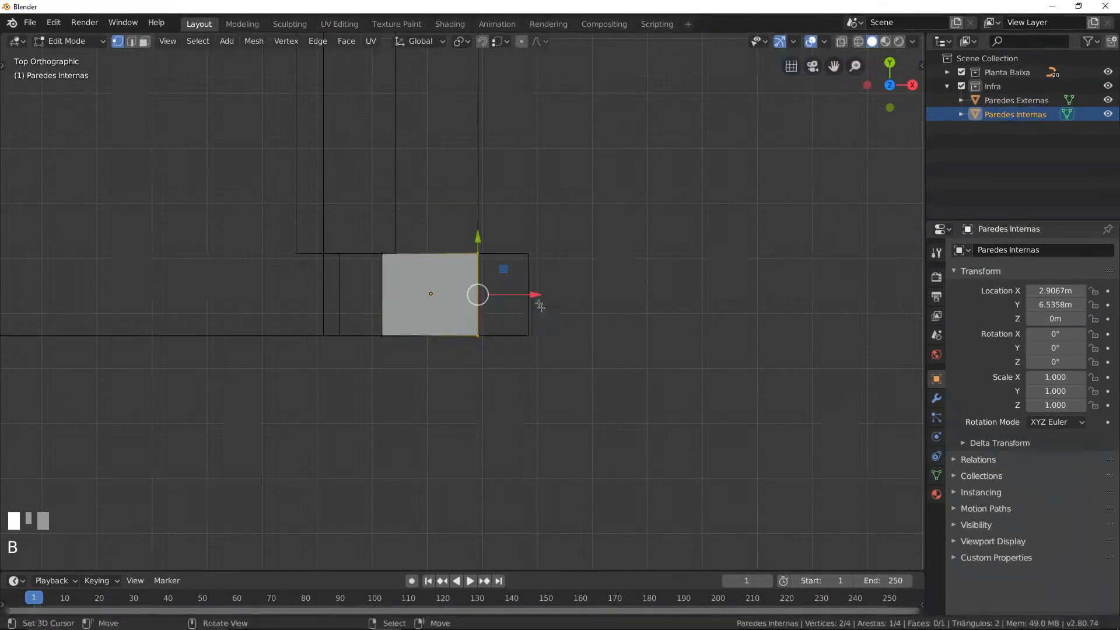
key("e")
key("x")
left_click(532, 341, "ctrl")
key("alt+a")
key("b")
left_click_drag(341, 201, 420, 435)
left_click_drag(435, 294, 401, 257)
- Extrude the junction's left edge along X in two segments, over the bathroom door opening and up to the outer wall corner
scroll(508, 300, "down", 2)
middle_click_drag(508, 300, 625, 313, "shift")
scroll(624, 313, "down", 6)
key("e")
key("x")
left_click(358, 318, "ctrl")
key("e")
key("x")
left_click(340, 313, "ctrl")
- Extrude the left corner segment down to the horizontal corridor wall and the junction up to the upper exterior wall along Y
key("e")
key("y")
left_click(350, 441, "ctrl")
mouse_move(525, 308)
left_mouse_down()
mouse_move(515, 304)
mouse_move(530, 302)
left_mouse_up()
key("ctrl+z")
scroll(515, 302, "up", 2)
key("e")
key("y")
left_click(523, 140, "ctrl")
- Extrude the lower end of the short vertical wall along Y across the horizontal corridor wall's thickness
middle_click_drag(517, 181, 578, 110, "shift")
left_click_drag(383, 350, 440, 413)
key("e")
key("x")
key("y")
left_click(432, 393, "ctrl")
- Extrude the corridor wall junction along X, rightward past the bedroom doors and leftward to the left exterior wall
left_click_drag(409, 357, 439, 408)
key("e")
key("x")
left_click(744, 398)
left_click_drag(369, 352, 413, 424)
key("e")
key("x")
middle_click_drag(614, 274, 520, 296, "shift")
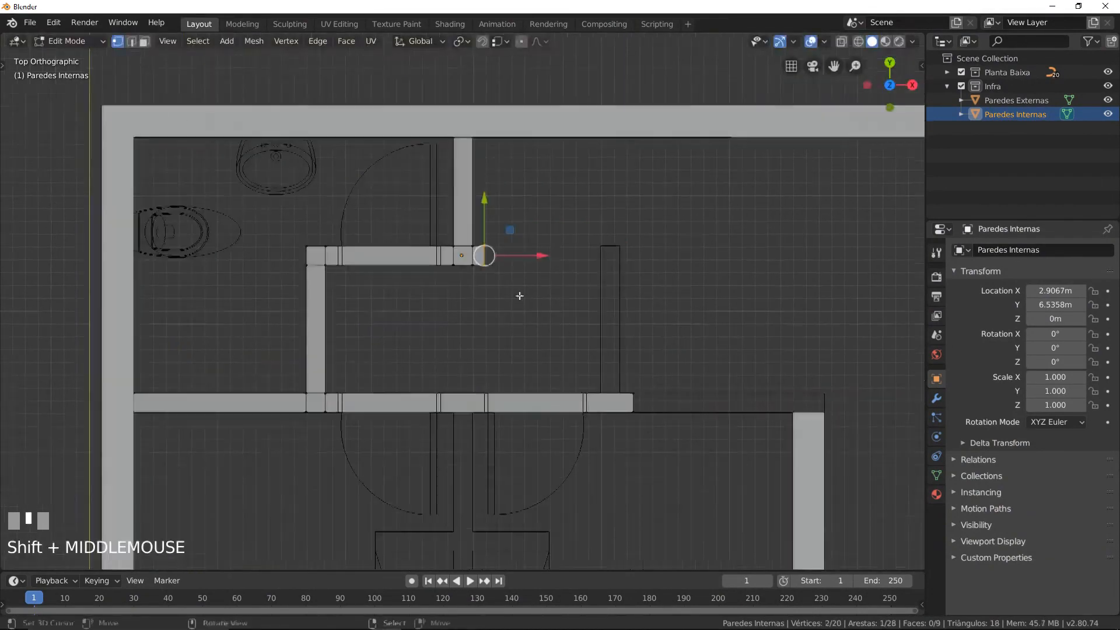
- Snap the corridor wall's end to the next vertical wall, extrude it across that wall's thickness, and on to the exterior corner
key("b")
left_click_drag(528, 338, 712, 468)
left_click_drag(691, 403, 602, 395, "ctrl")
key("e")
key("x")
left_click(622, 395, "ctrl")
scroll(629, 383, "down", 2)
middle_click_drag(631, 370, 540, 351, "shift")
key("e")
key("x")
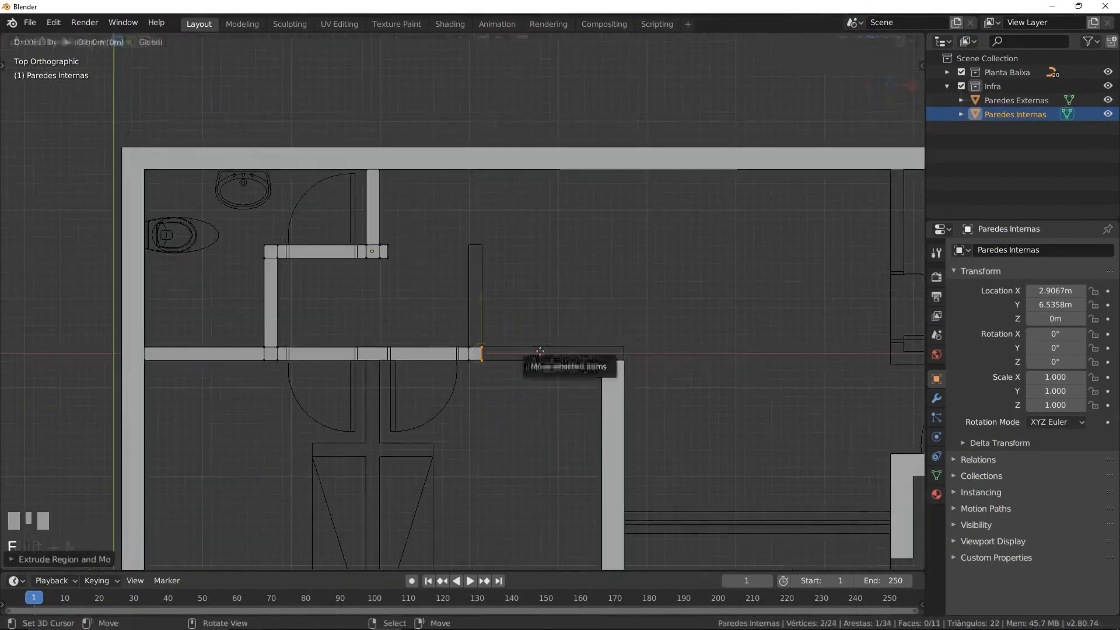
left_click(623, 349, "ctrl")
- Extrude the upper edge of the right-hand corridor junction along Y to the vertical wall stub's end
key("b")
left_click_drag(450, 325, 498, 356)
middle_click_drag(500, 348, 513, 313)
key("KP_7")
key("e")
key("y")
left_click(484, 246, "ctrl")
- Add two loop cuts to the corridor wall and snap them to the sides of the central bedroom partition
middle_click_drag(652, 331, 424, 314, "shift")
scroll(424, 314, "up", 1)
key("b")
left_click_drag(375, 320, 413, 358)
scroll(416, 345, "down", 4)
scroll(373, 309, "up", 3)
key("ctrl+r")
double_click(290, 295)
scroll(327, 291, "up", 3)
left_click_drag(452, 321, 386, 333, "ctrl")
key("ctrl+r")
scroll(409, 327, "down", 2)
key("b")
left_click_drag(452, 320, 435, 342, "ctrl")
- Extrude the central partition down along Y in three segments, through the closet crosspiece to the lower exterior wall
middle_click_drag(420, 349, 455, 274, "shift")
key("e")
key("y")
left_click(461, 347, "ctrl")
key("e")
key("y")
left_click(461, 363, "ctrl")
key("e")
key("y")
left_click(461, 567, "ctrl")
- Extrude both sides of the central partition's crosspiece along X to the closets' outer edges
key("b")
left_click_drag(457, 340, 474, 374)
key("e")
key("x")
left_click(525, 362, "ctrl")
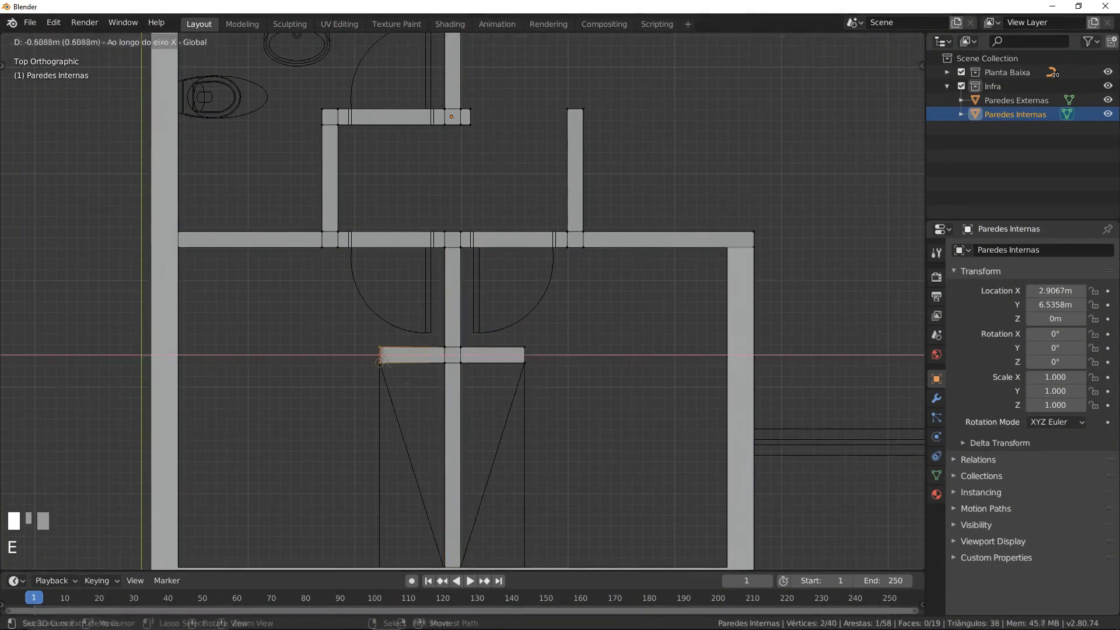
left_click(379, 362, "ctrl")
- Duplicate a wall edge to the kitchen partition's corner and extrude it into the first segment there
scroll(455, 327, "down", 5)
middle_click_drag(525, 309, 461, 341, "shift")
left_click_drag(407, 331, 430, 354)
key("shift+d")
left_click(576, 344, "ctrl")
scroll(595, 344, "up", 4)
key("e")
left_click(416, 328, "ctrl")
- Extrude the kitchen partition segment along X in two segments, reaching the far side of the lower vertical wall
key("e")
key("x")
left_click(570, 333, "ctrl")
key("e")
key("x")
left_click(592, 330, "ctrl")
- Extrude the kitchen partition's two corners along Y, one down to the lower wall and one up to the upper exterior wall
left_click_drag(557, 340, 614, 372)
key("e")
key("y")
left_click_drag(382, 314, 433, 335)
scroll(434, 332, "down", 2)
key("e")
key("y")
left_click(441, 213, "ctrl")
- Extrude all the traced interior walls up 2.75 m, snapped to the exterior walls' height, and finish editing them
scroll(467, 327, "down", 4)
middle_click_drag(480, 361, 613, 169, "shift")
key("a")
key("KP_7")
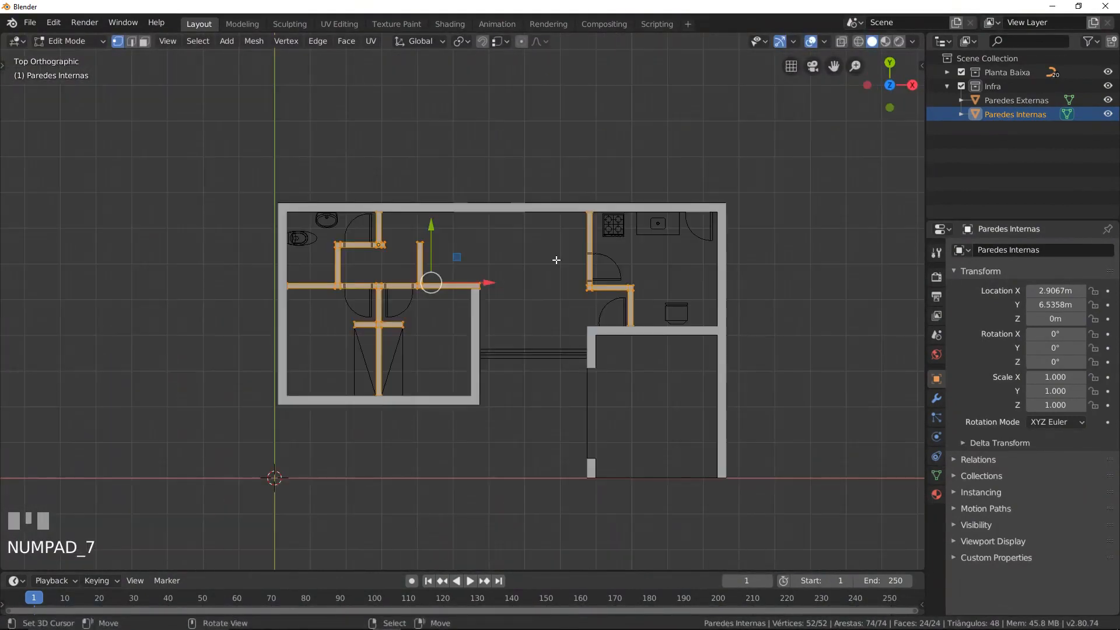
middle_click_drag(582, 365, 531, 312)
key("e")
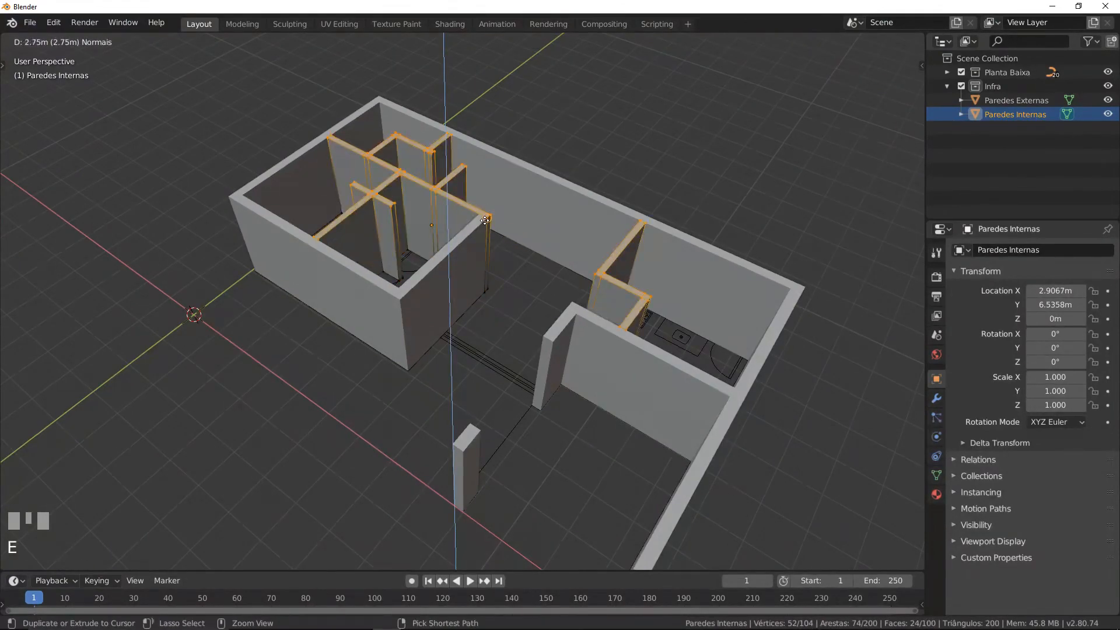
left_click(485, 220, "ctrl")
middle_click_drag(490, 218, 578, 249)
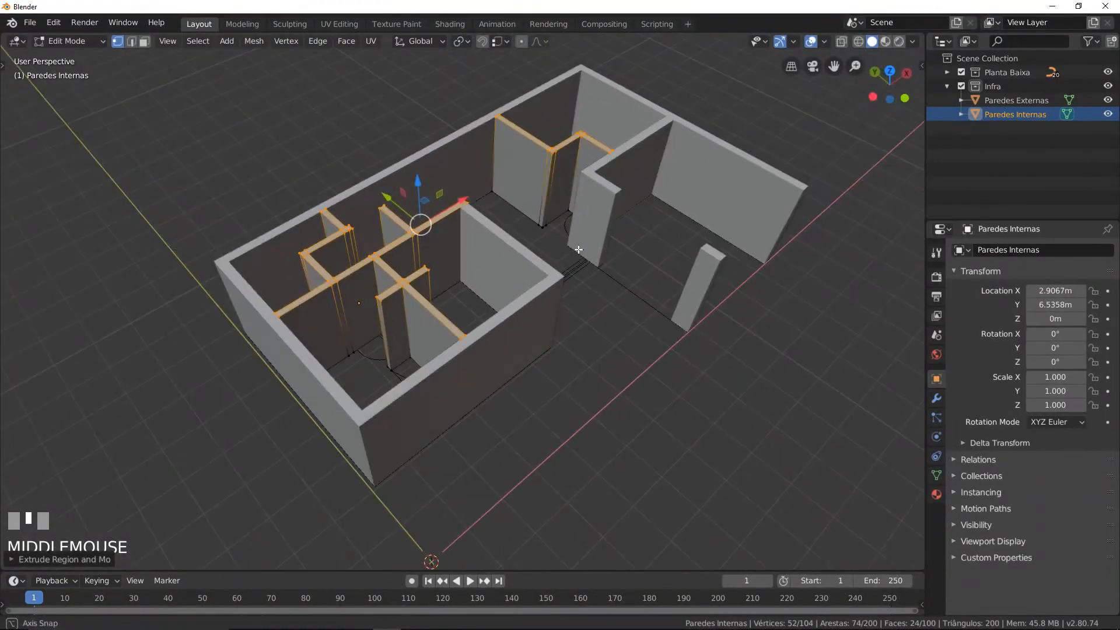
key("Tab")
key("alt+a")
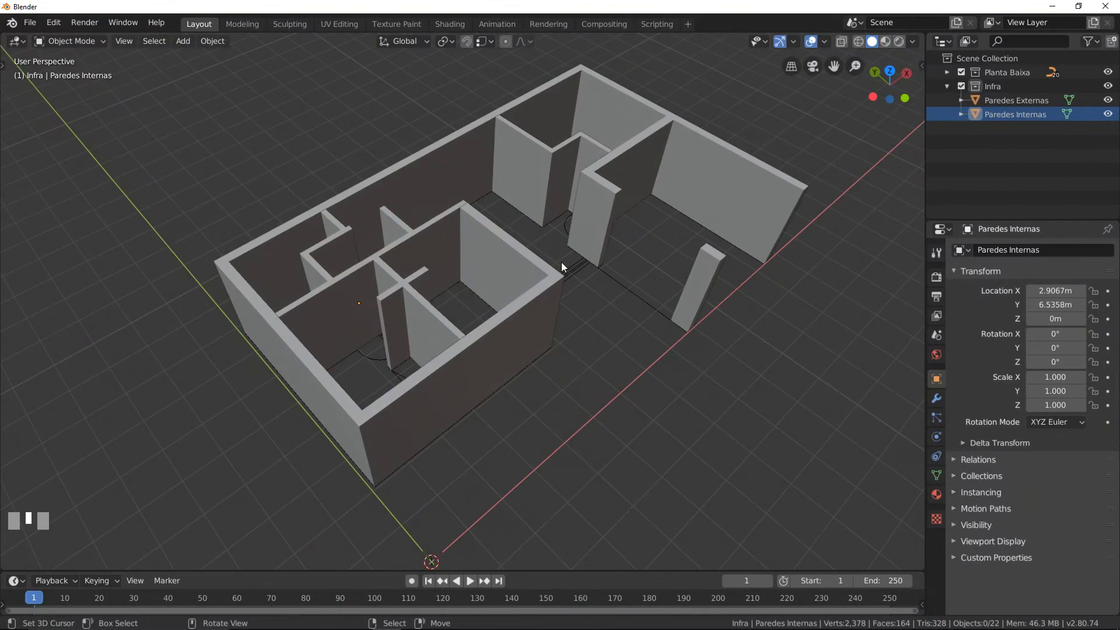
- Try adding two horizontal loop cuts around the exterior walls, one near the top and one near the base
middle_click_drag(440, 300, 435, 276)
scroll(436, 275, "up", 2)
right_click(470, 303)
key("Tab")
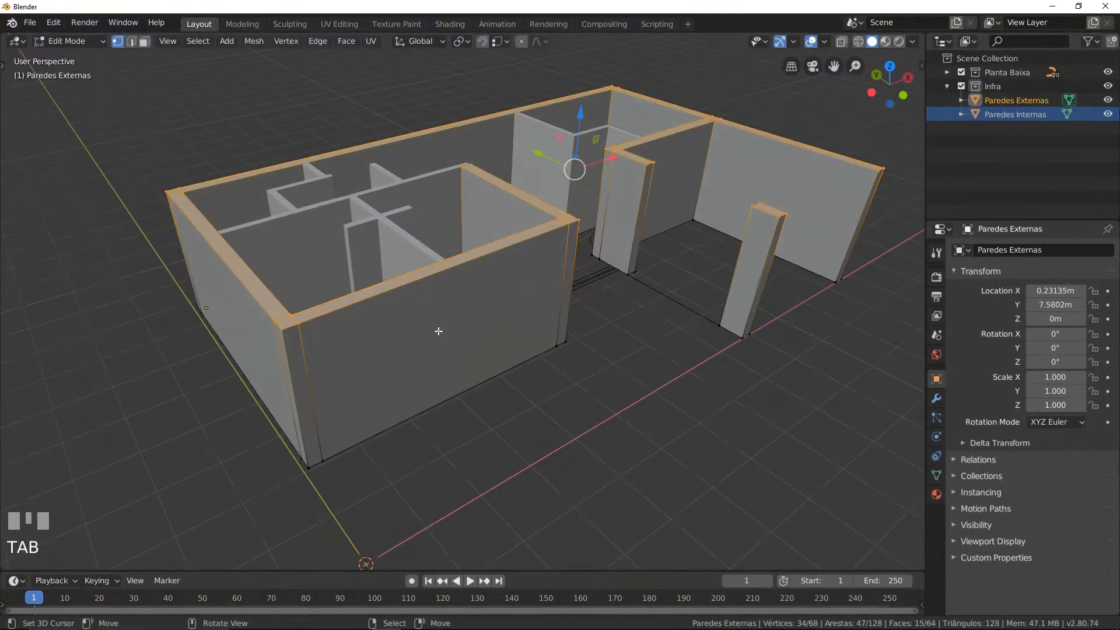
key("ctrl+r")
left_click(551, 288)
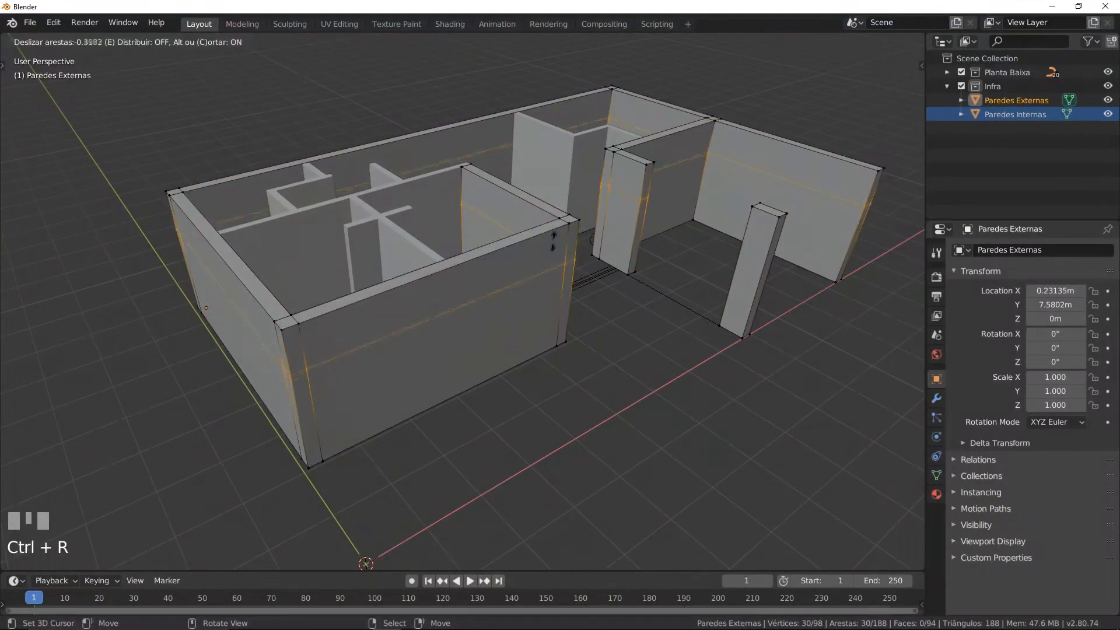
left_click(554, 241)
key("ctrl+r")
left_click(516, 306)
left_click(516, 304)
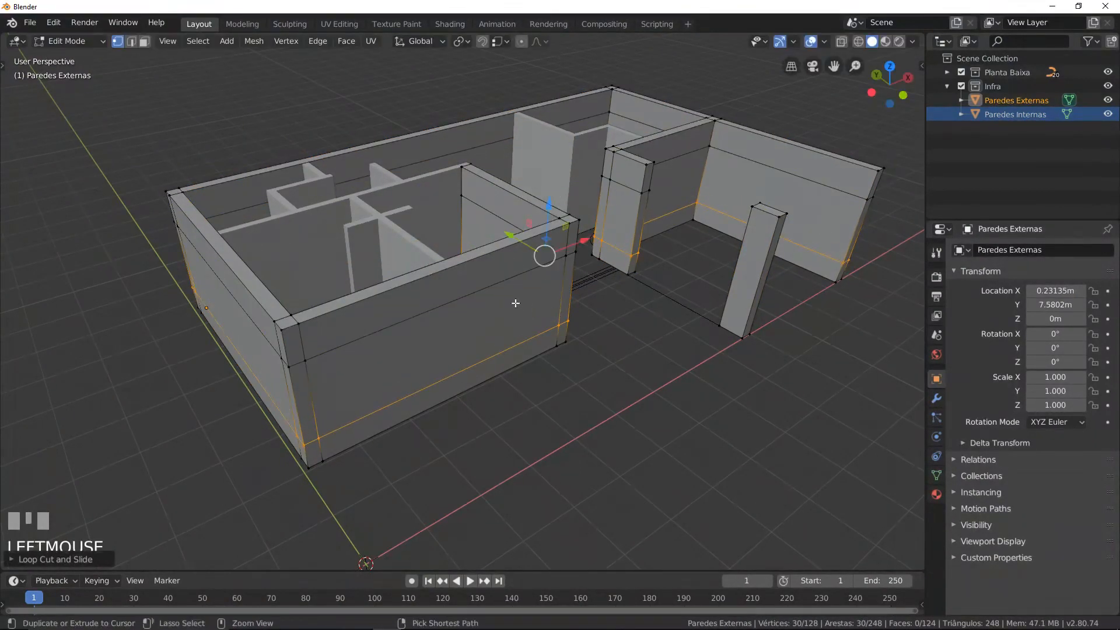
- Try cutting a window opening with two vertical loop cuts in the front exterior wall, then undo all the loop cuts
key("ctrl+r")
scroll(444, 283, "up", 1)
left_click(442, 284)
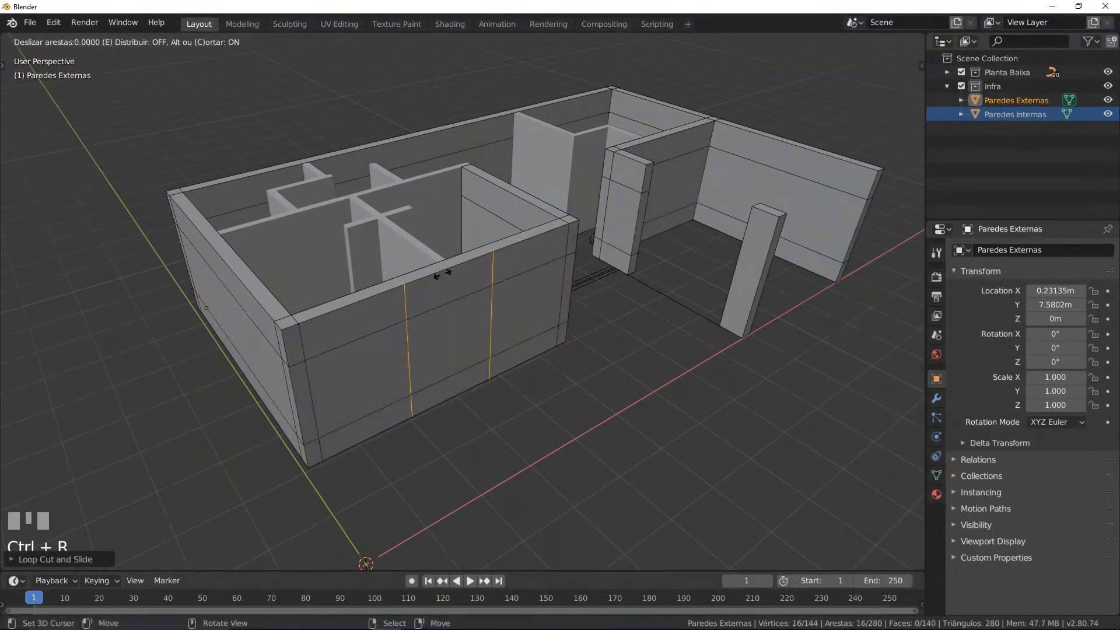
left_click(442, 284)
middle_click_drag(442, 283, 420, 315)
key("3")
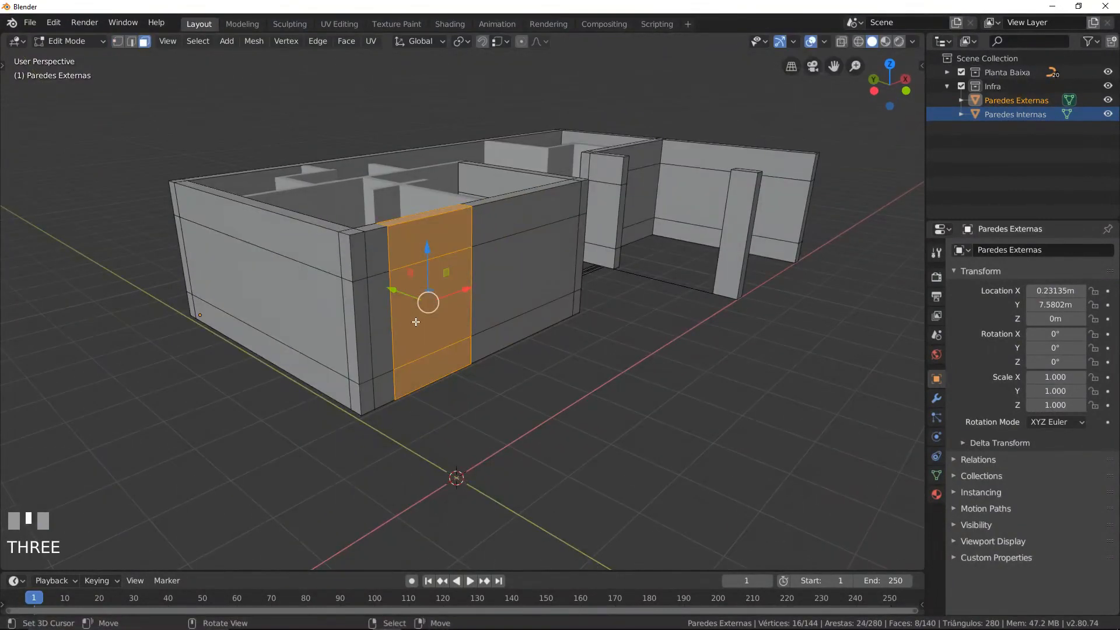
left_click(416, 321)
key("x")
right_click(401, 351)
middle_click_drag(408, 315, 479, 345)
scroll(493, 345, "down", 4)
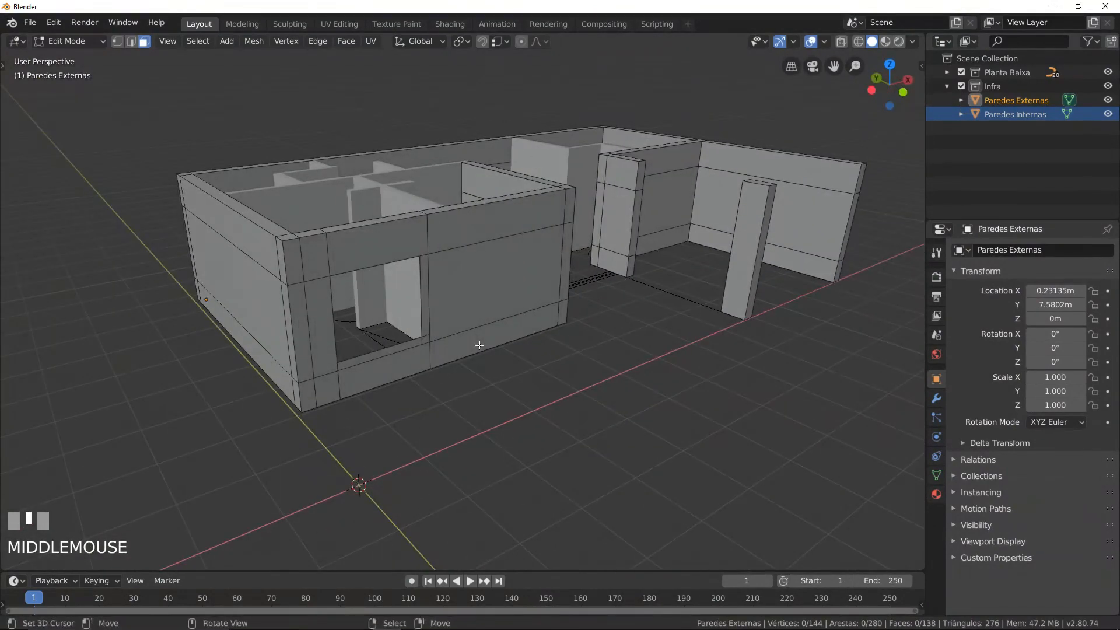
key("ctrl+z")
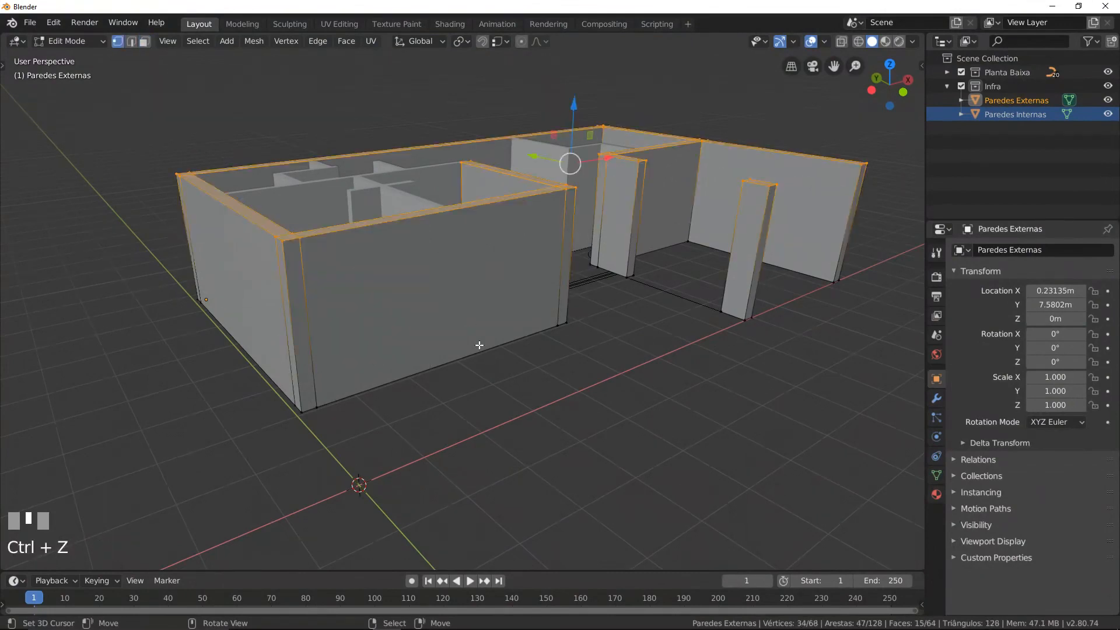
key("Tab")
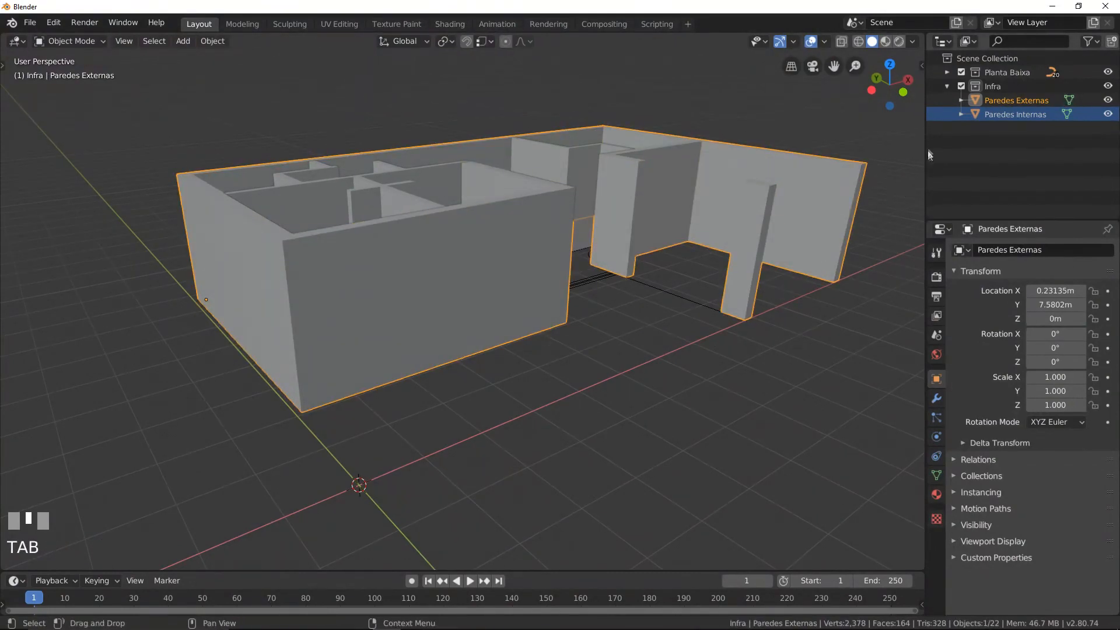
- Create a new collection under the Scene Collection and name it Booleans
left_click(947, 86)
right_click(985, 59)
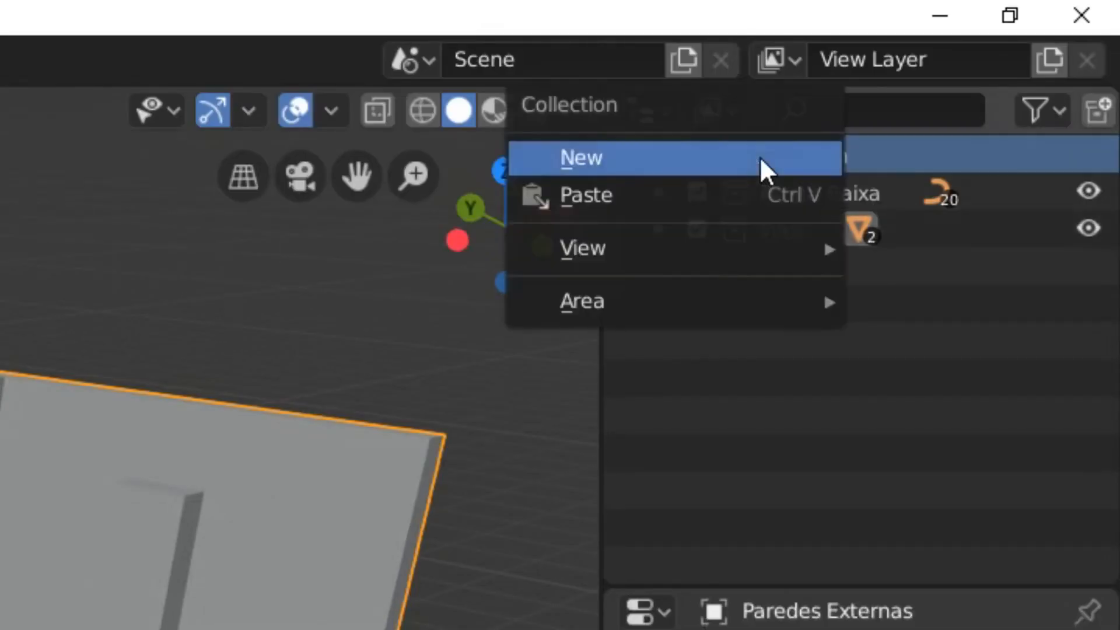
left_click(760, 156)
double_click(806, 269)
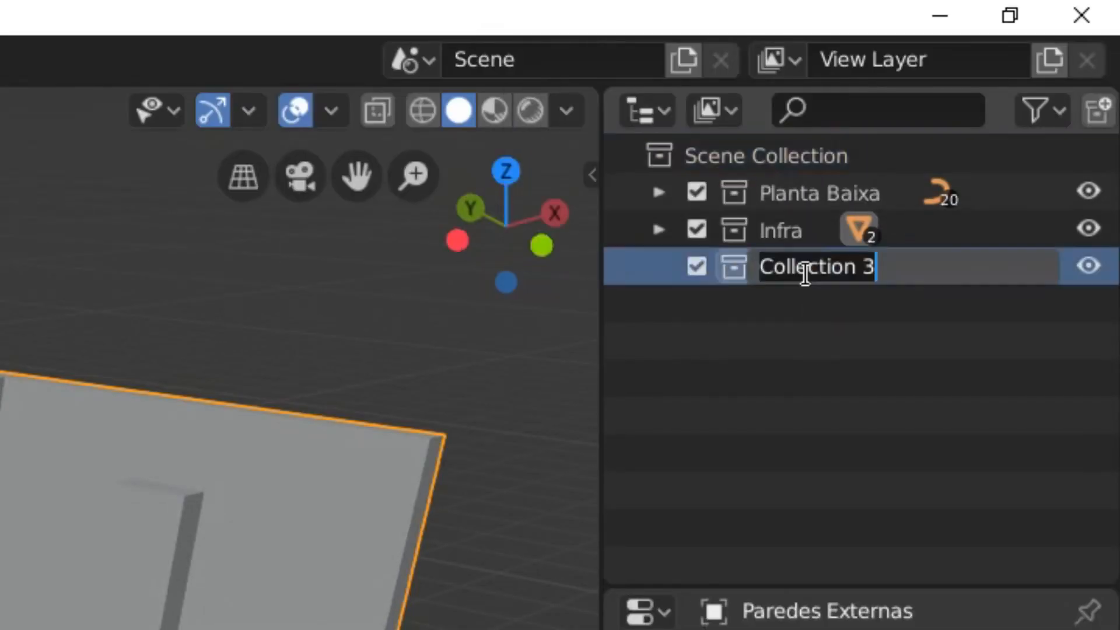
type("Boolean")
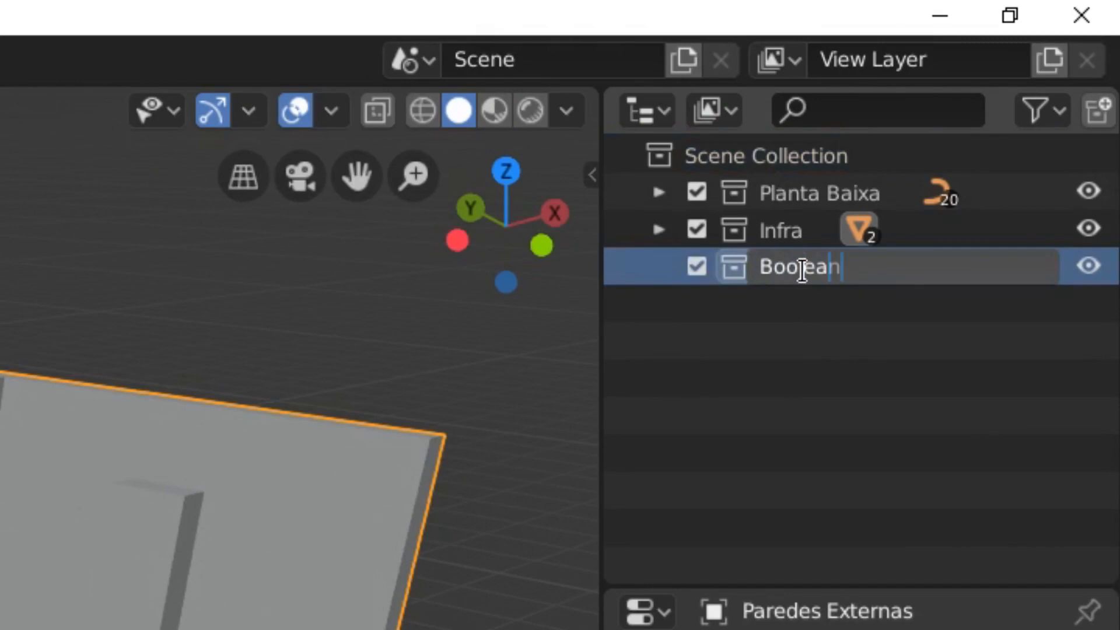
type("s")
key("Return")
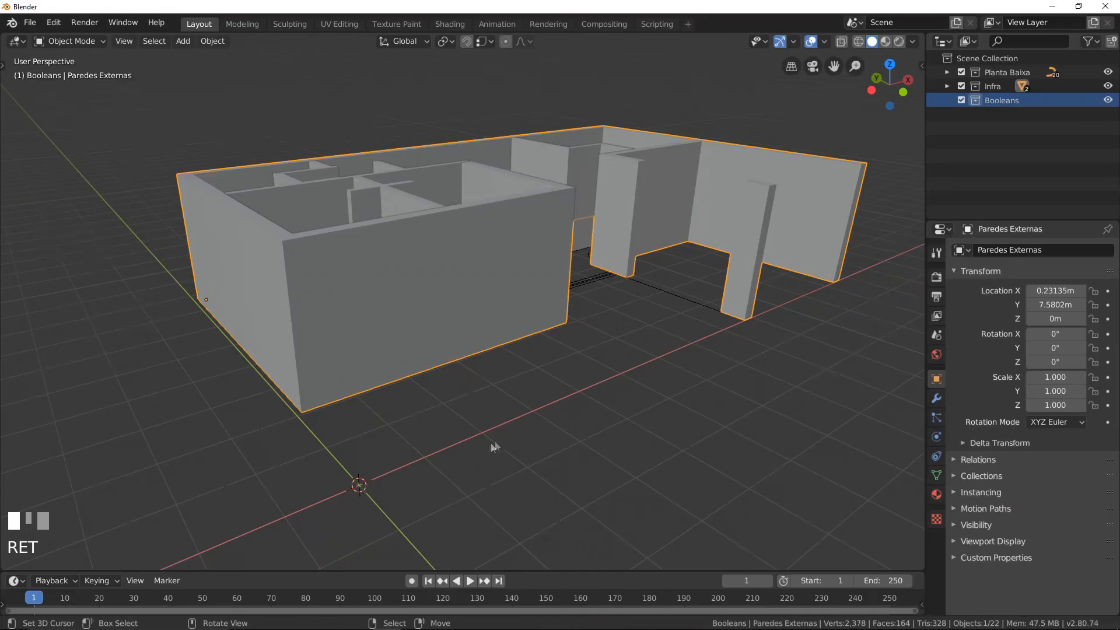
- Add a plane to the Booleans collection and extrude it 2.1 m upward into a block
left_click(183, 41)
mouse_move(197, 58)
left_click(326, 58)
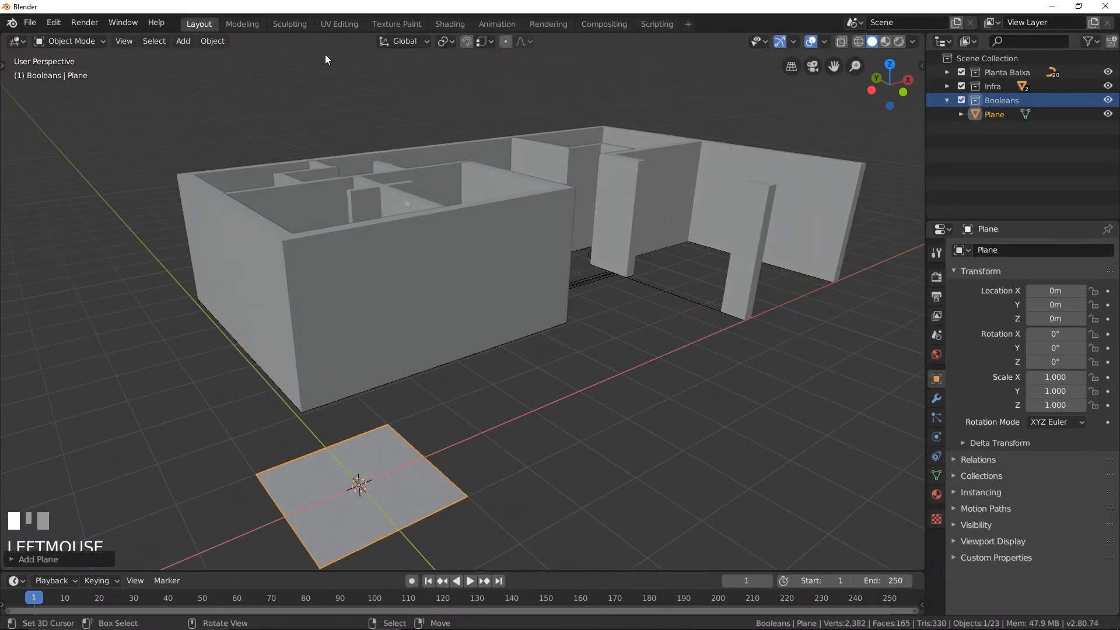
key("Tab")
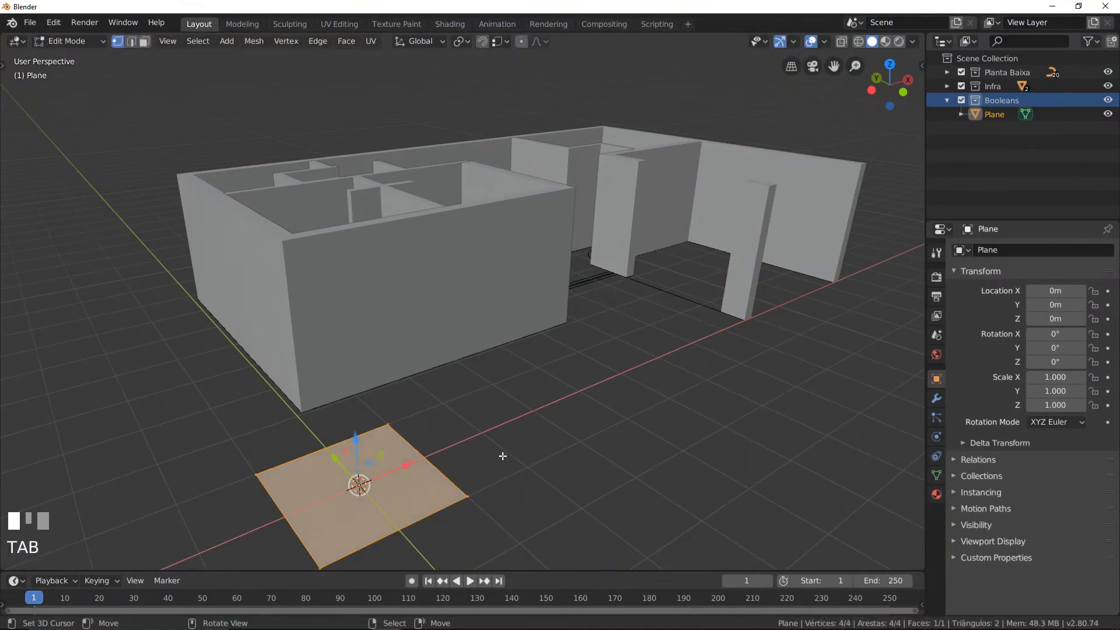
key("e")
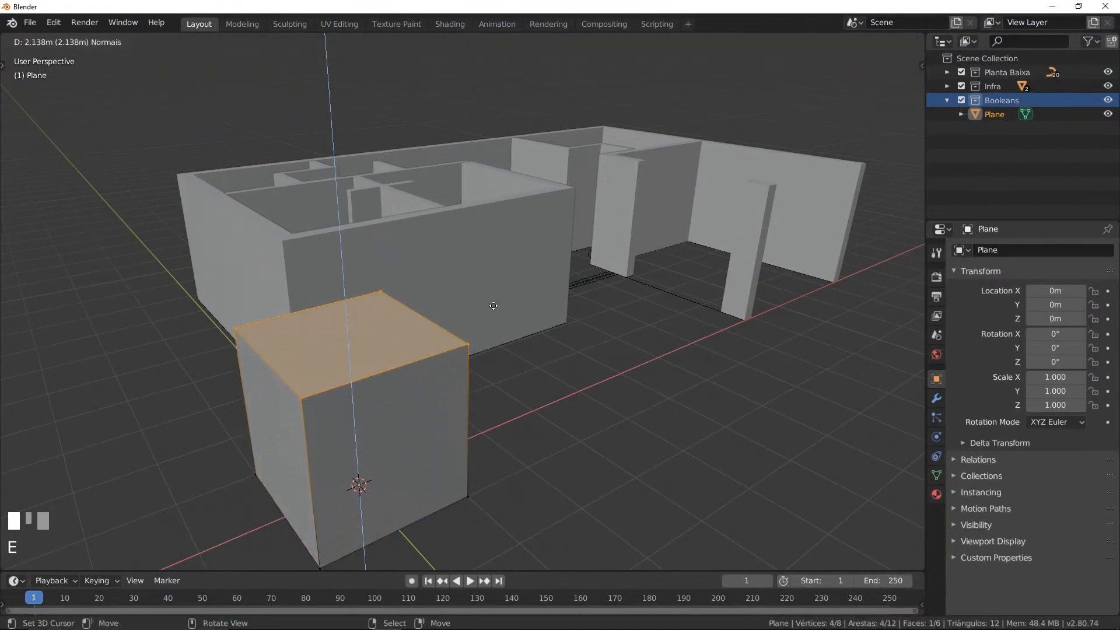
key("KP_Enter")
- Set the block's X and Y dimensions to 0.8 m
key("n")
key("Tab")
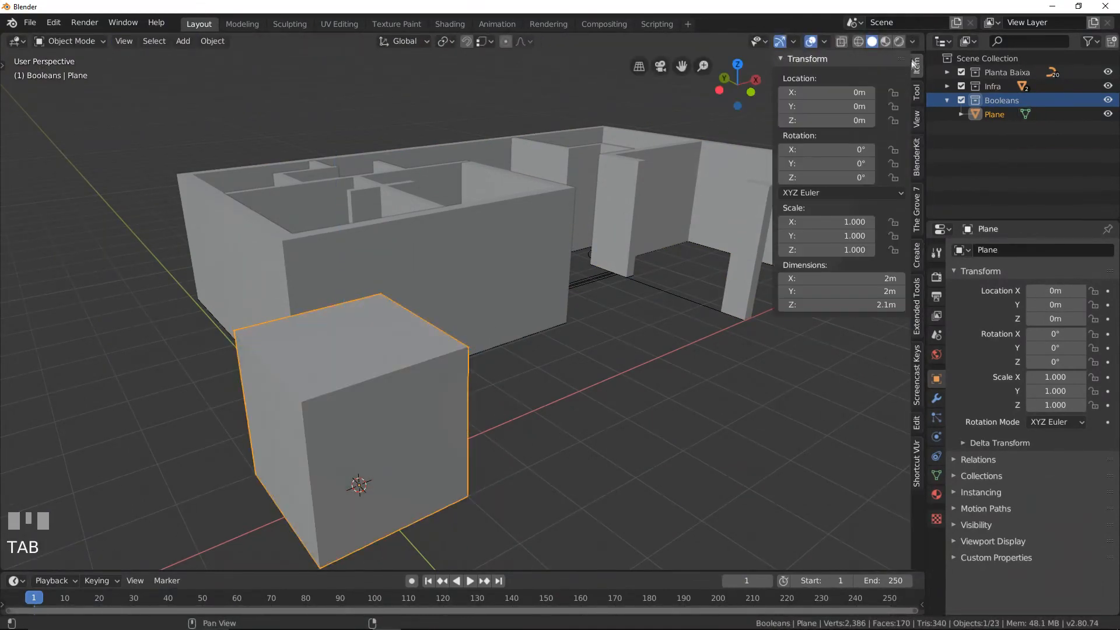
left_click_drag(843, 278, 843, 291)
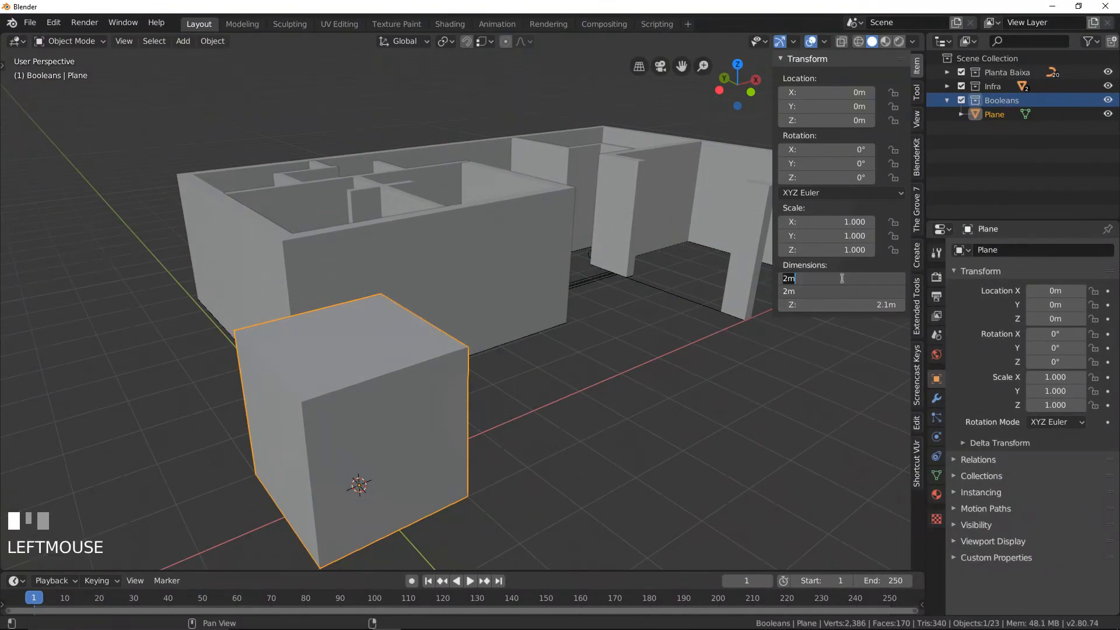
key("KP_Enter")
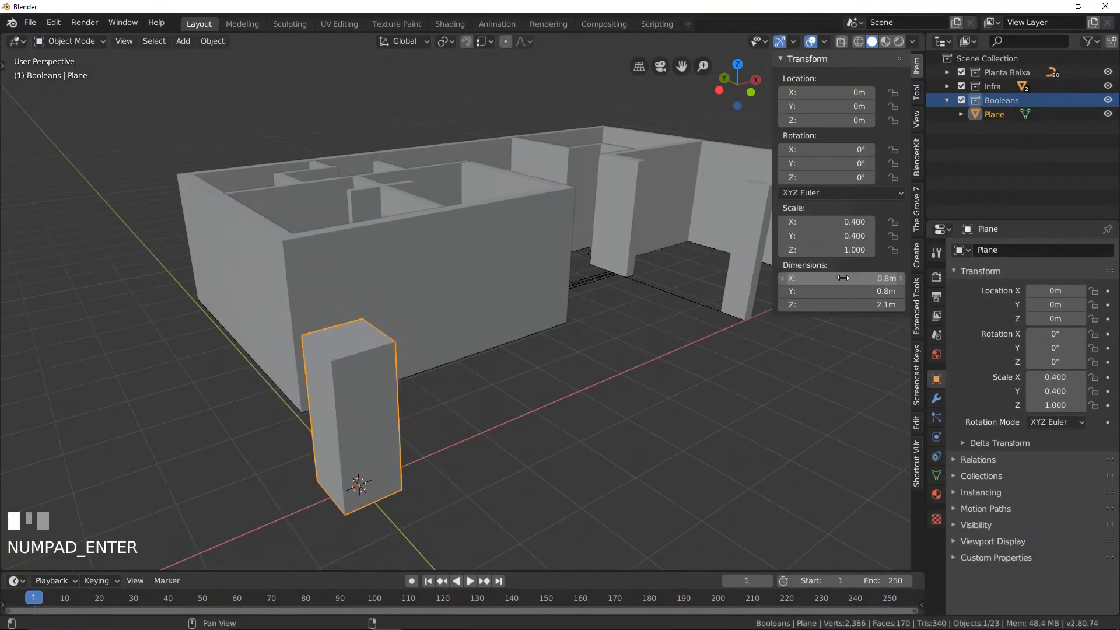
- In a top wireframe view, move the block to the left bedroom's door and snap its lower-left corner to the door frame
middle_click_drag(473, 430, 437, 425)
key("KP_7")
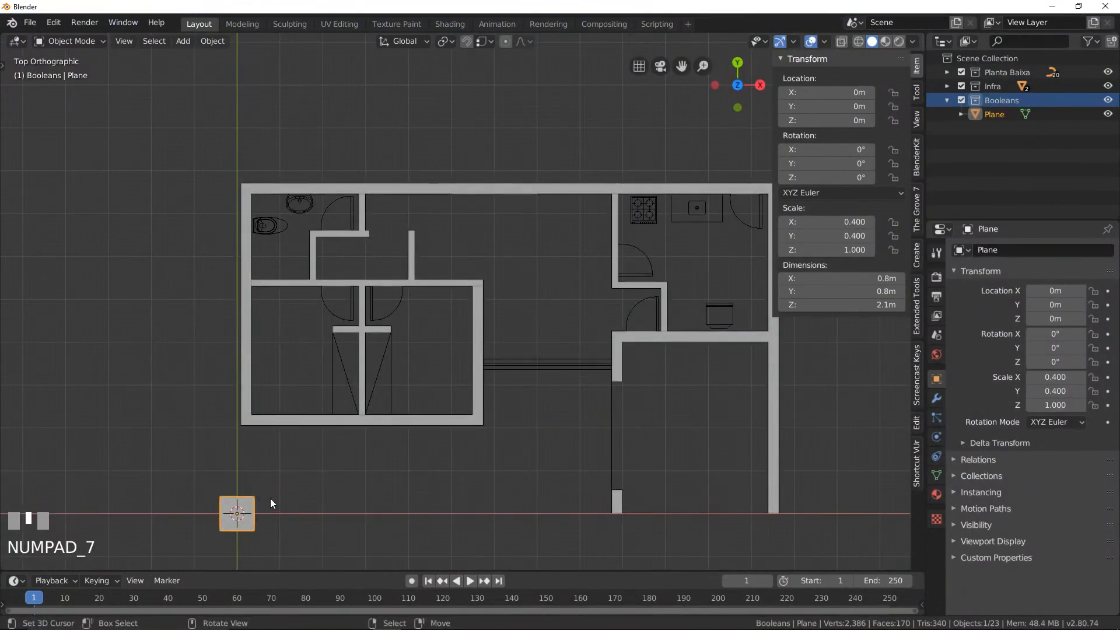
key("Escape")
key("z")
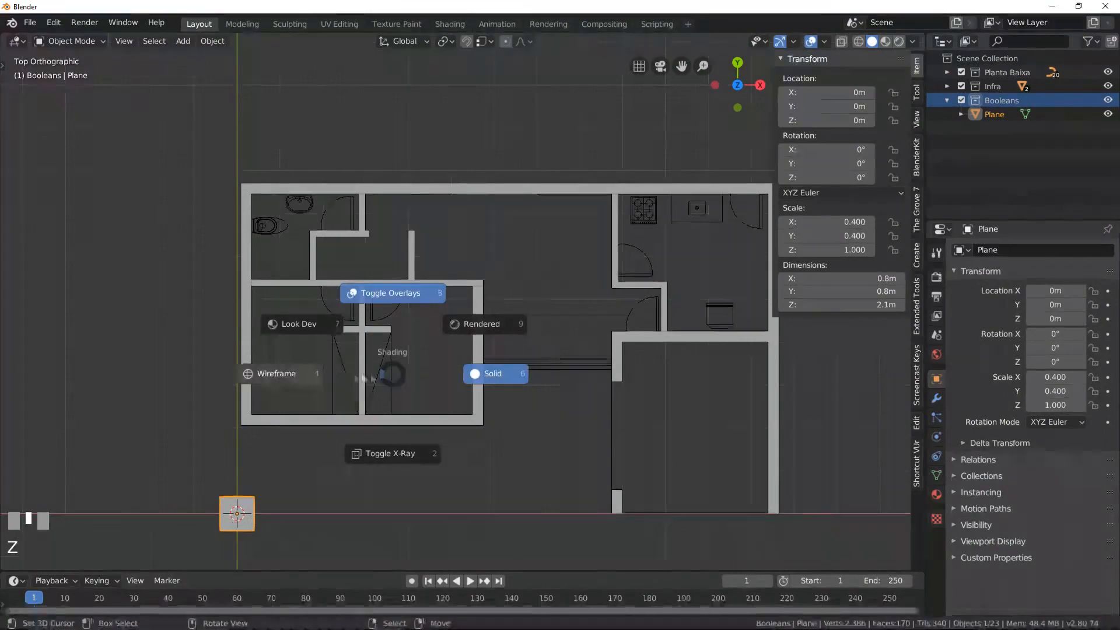
left_click(277, 375)
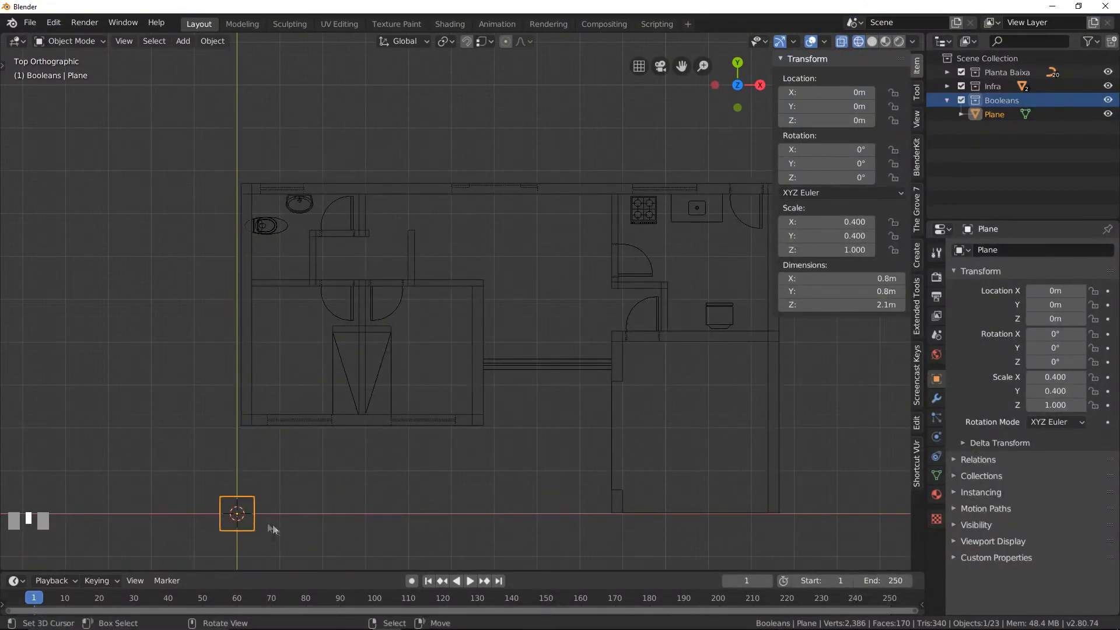
middle_click_drag(252, 507, 293, 486, "shift")
key("g")
left_click(432, 246)
scroll(432, 246, "up", 3)
middle_click_drag(432, 246, 538, 434, "shift")
scroll(537, 434, "up", 5)
key("g")
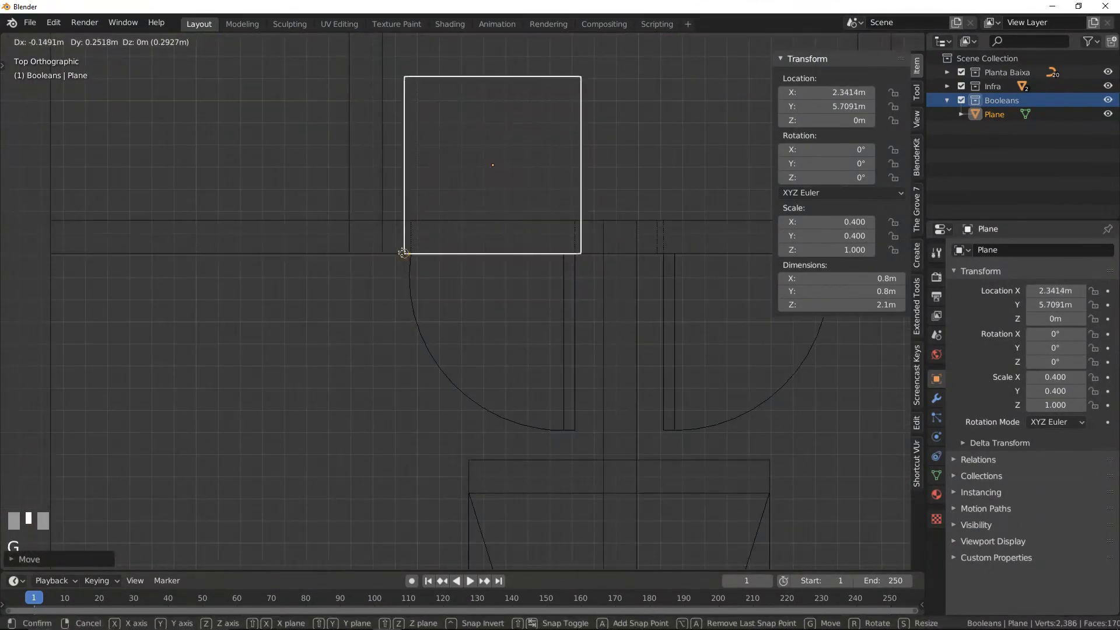
left_click(404, 268, "ctrl")
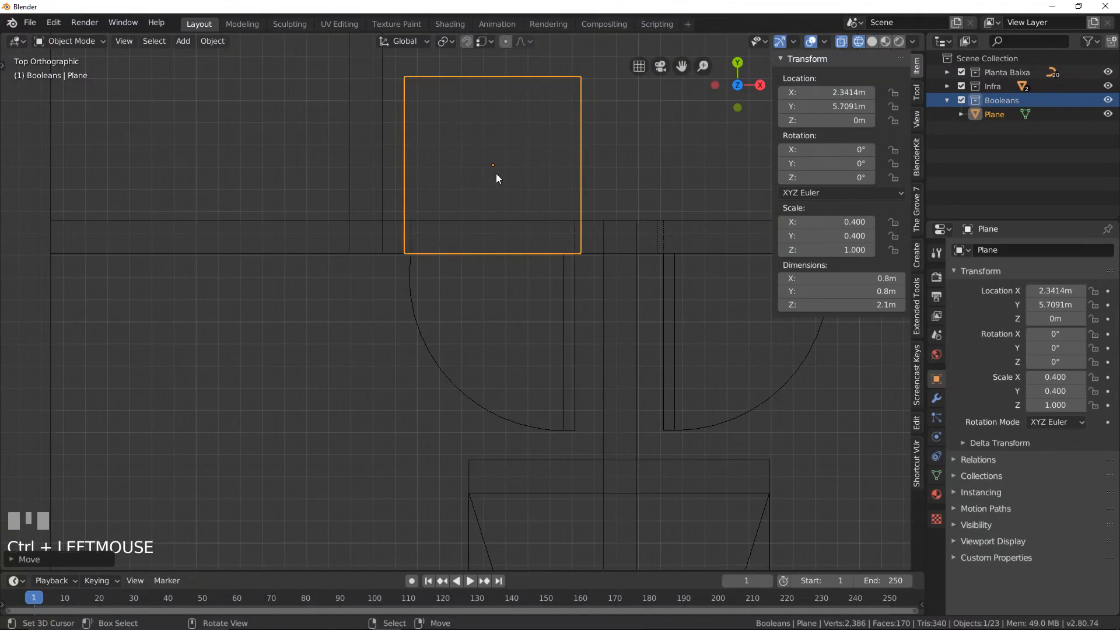
- Move the block down along Y to about 5.38 m so that it crosses the bedroom wall
key("space")
left_click(458, 204)
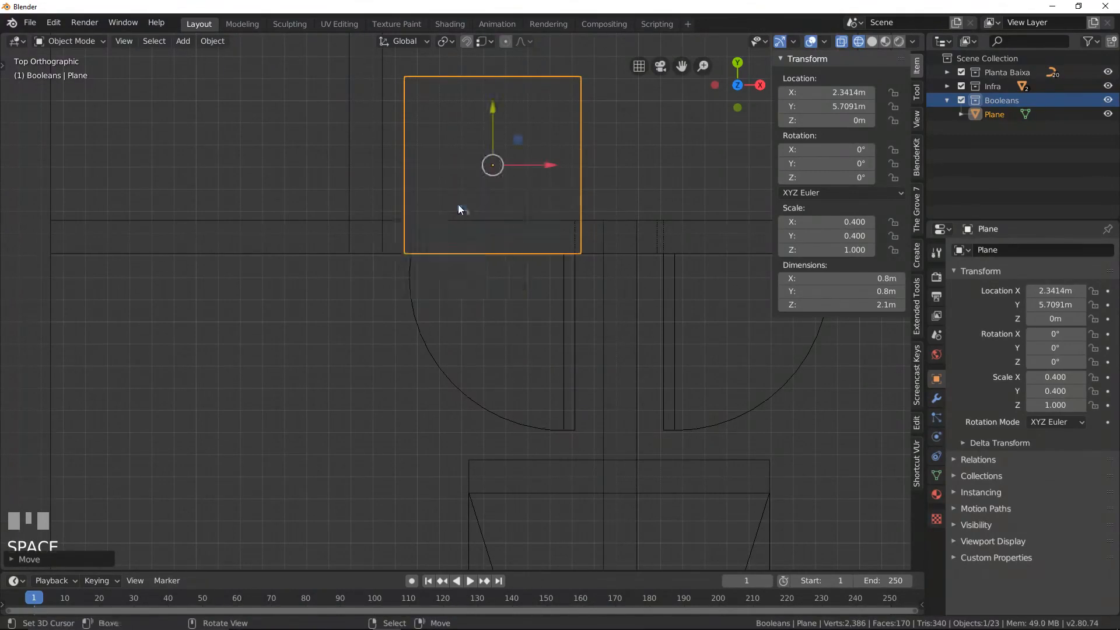
left_click_drag(493, 105, 490, 175)
scroll(491, 175, "down", 2)
middle_click_drag(529, 234, 495, 296, "shift")
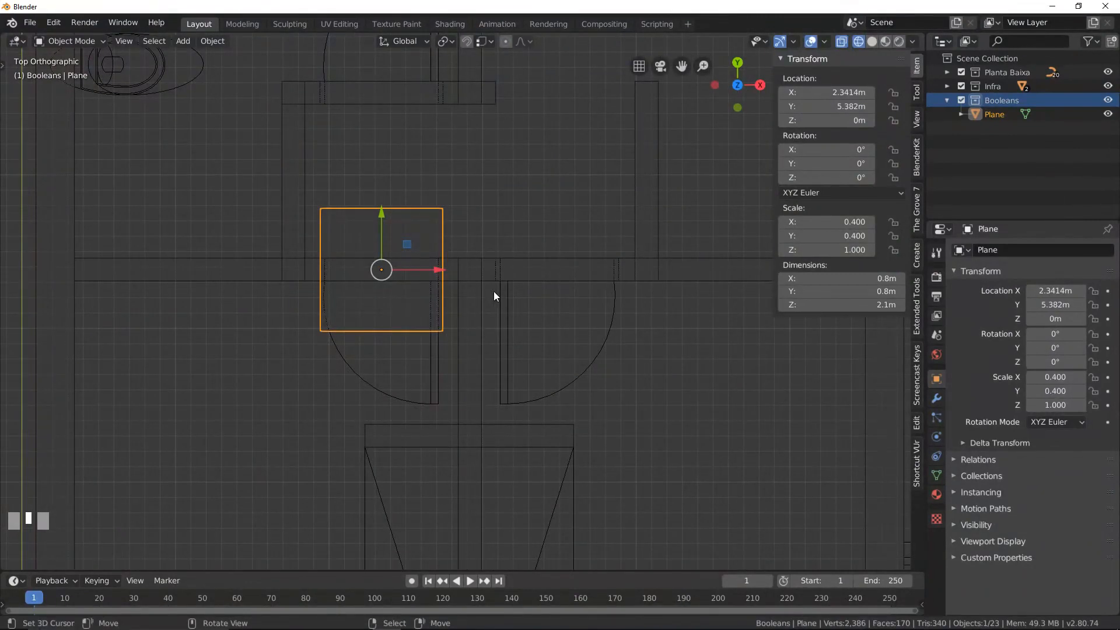
- Duplicate the block's top face along X to the right bedroom's door and align it with the door frame
key("Tab")
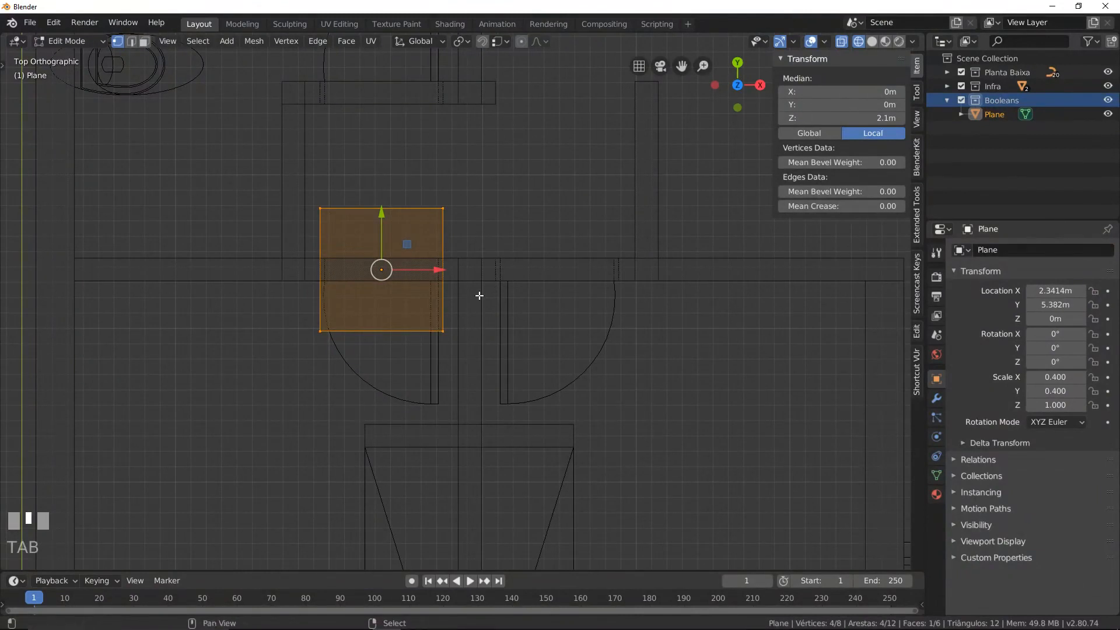
key("shift+d")
key("x")
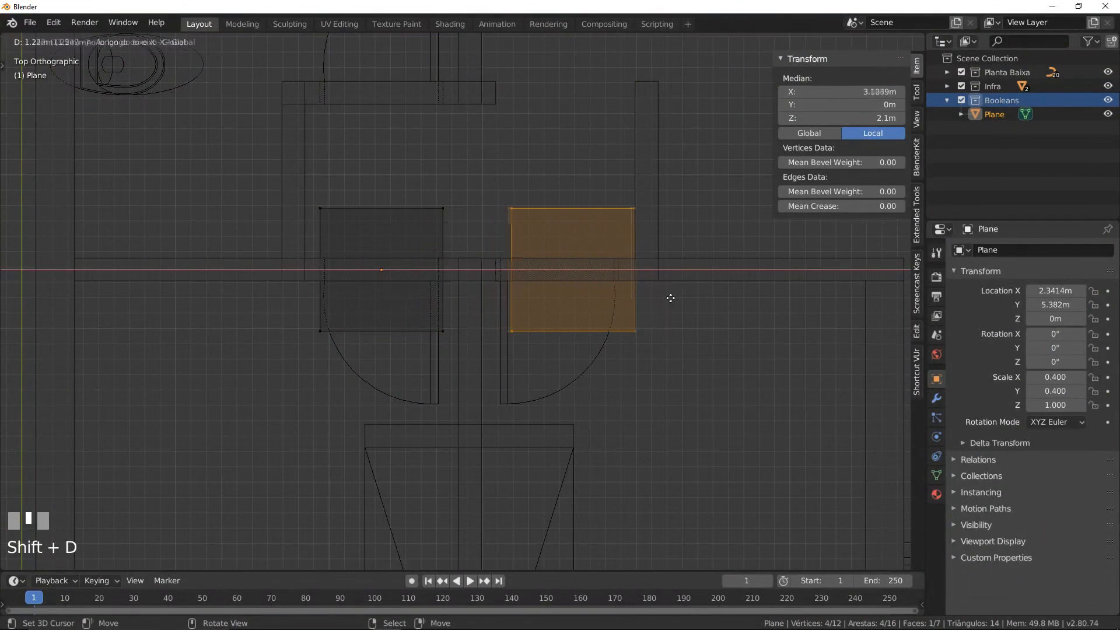
left_click(665, 297)
left_click_drag(626, 268, 495, 258)
- Duplicate the door-sized face onto the bathroom door
scroll(522, 272, "down", 4)
middle_click_drag(526, 275, 565, 349, "shift")
key("shift+d")
left_click(458, 259)
- Duplicate the door-sized face onto the kitchen door and adjust it along Y and X to cross the partition
scroll(396, 304, "down", 3)
middle_click_drag(396, 303, 415, 272, "shift")
key("shift+d")
left_click(644, 284)
middle_click_drag(645, 285, 503, 286, "shift")
scroll(503, 286, "up", 4)
mouse_move(636, 327)
left_mouse_down()
mouse_move(637, 362)
mouse_move(637, 347)
left_mouse_up()
scroll(601, 281, "down", 2)
left_click_drag(601, 281, 611, 282)
scroll(610, 283, "down", 2)
middle_click_drag(611, 283, 489, 255, "shift")
scroll(489, 255, "up", 2)
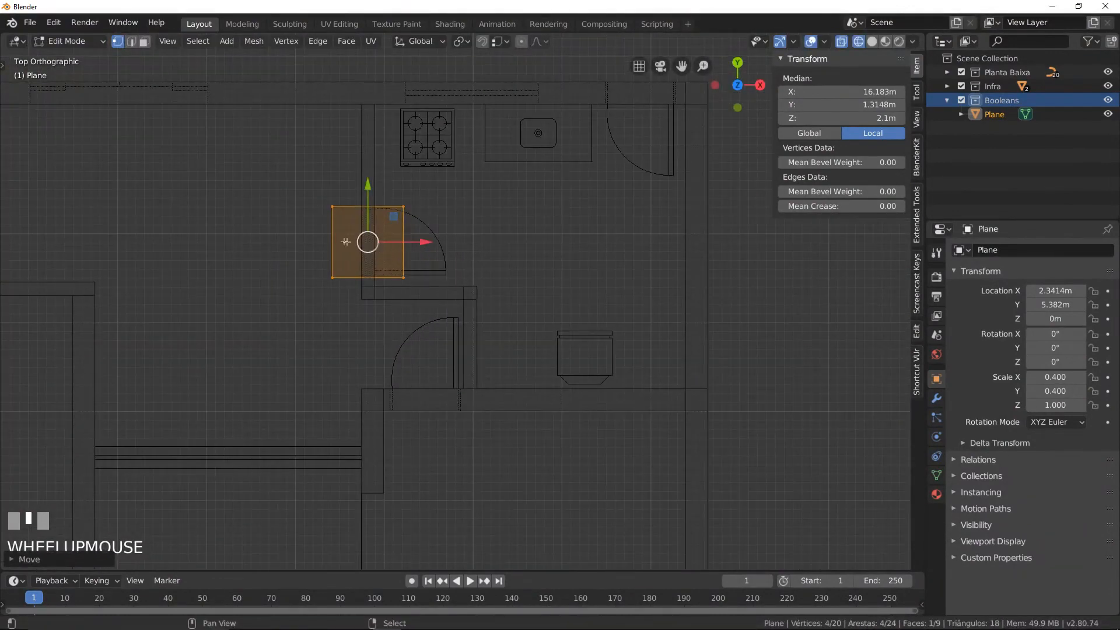
- Duplicate the face onto the door in the wall below the kitchen partition and fine-tune its position
key("shift+d")
left_click(411, 424)
scroll(510, 353, "up", 4)
mouse_move(634, 347)
left_mouse_down()
mouse_move(618, 347)
mouse_move(630, 346)
left_mouse_up()
left_click_drag(573, 289, 572, 297)
- Duplicate the face onto the kitchen's exterior door and adjust it along X and Y to cross the upper exterior wall
scroll(354, 364, "down", 6)
key("shift+d")
left_click(593, 106)
scroll(594, 107, "up", 8)
left_click_drag(498, 323, 573, 323)
left_click_drag(526, 268, 526, 233)
scroll(519, 242, "down", 10)
- Switch the viewport back to solid shading and finish editing the door cutter mesh
middle_click_drag(440, 320, 543, 225, "shift")
key("Tab")
key("shift+z")
key("Tab")
middle_click_drag(405, 225, 545, 293, "shift")
key("Tab")
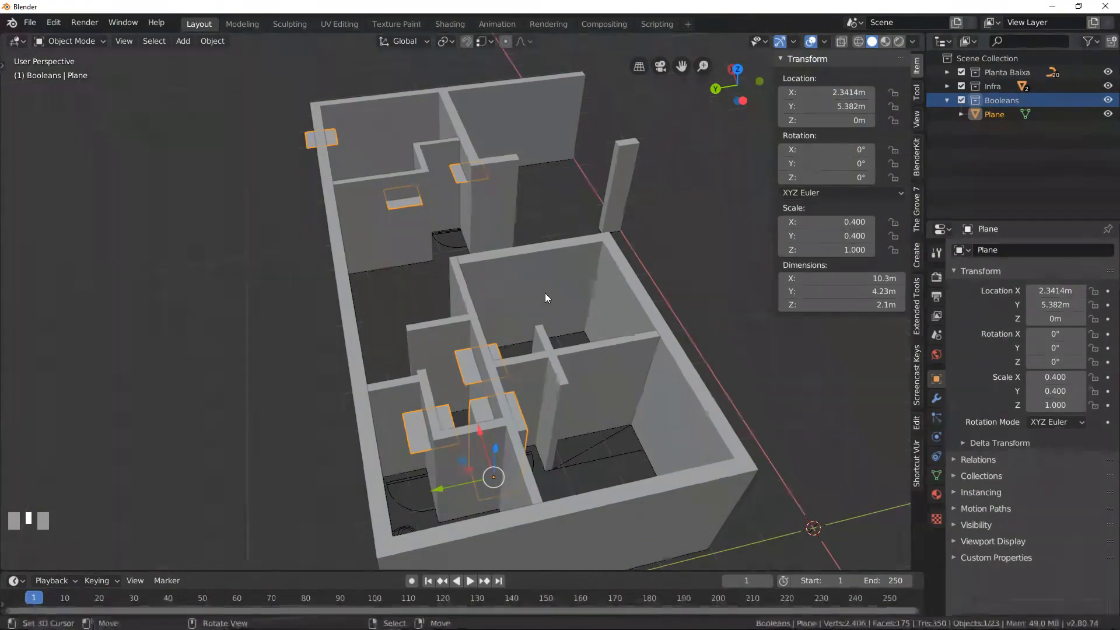
- Isolate the door cutter object in local view
key("KP_Divide")
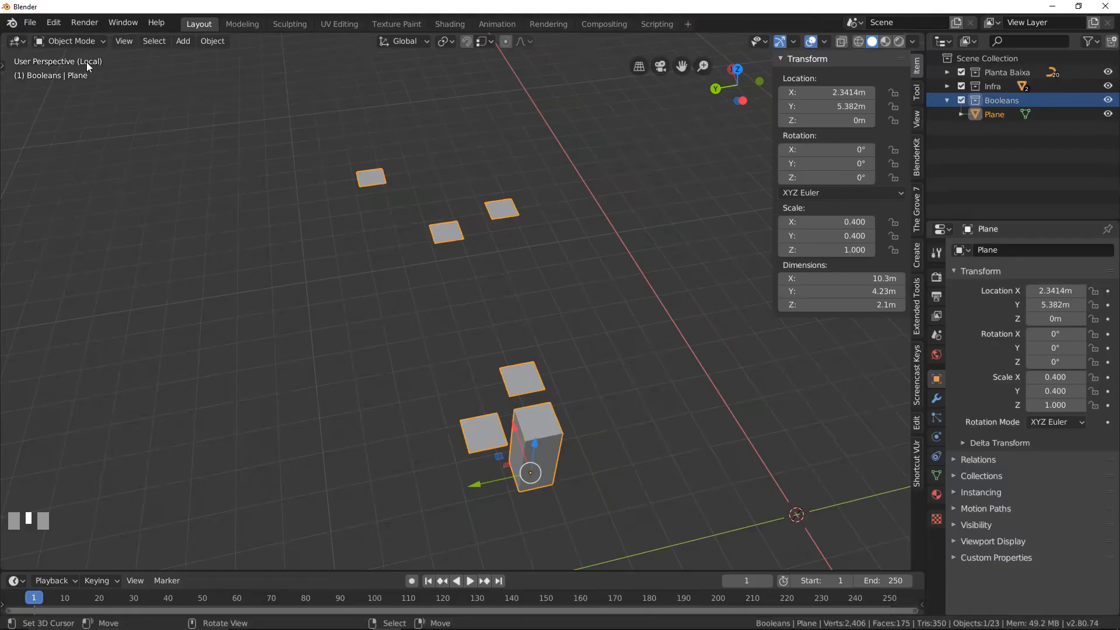
key("KP_Divide")
key("KP_Divide")
key("KP_Divide")
key("KP_Divide")
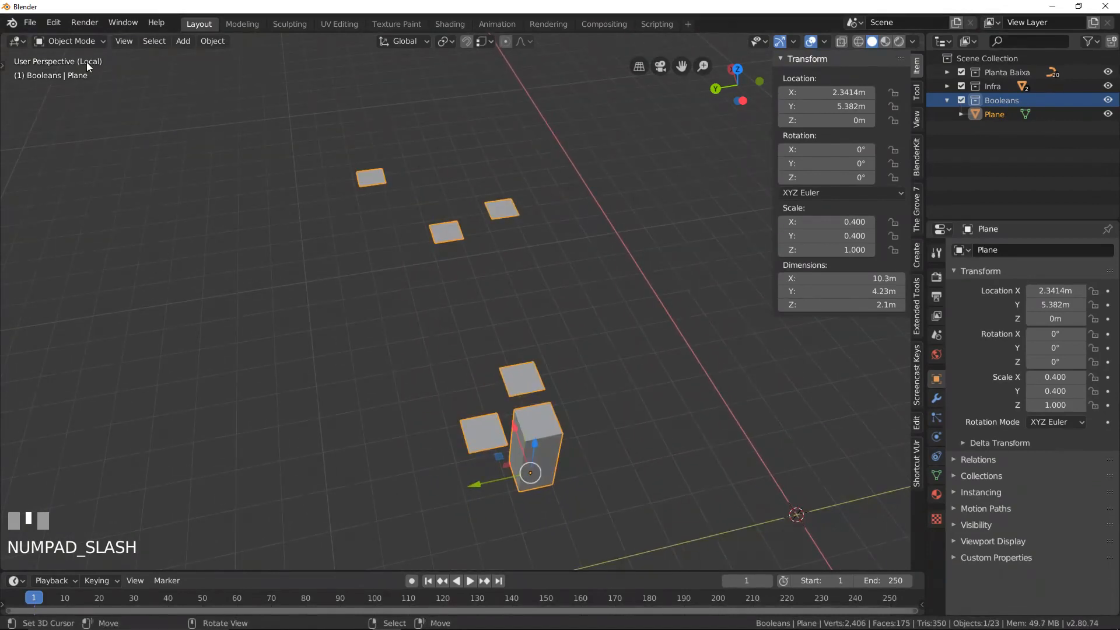
- In front wireframe view, select the raised flat faces of the door cutters and extrude them down to the ground line
key("KP_3")
key("KP_1")
key("z")
key("KP_4")
key("Tab")
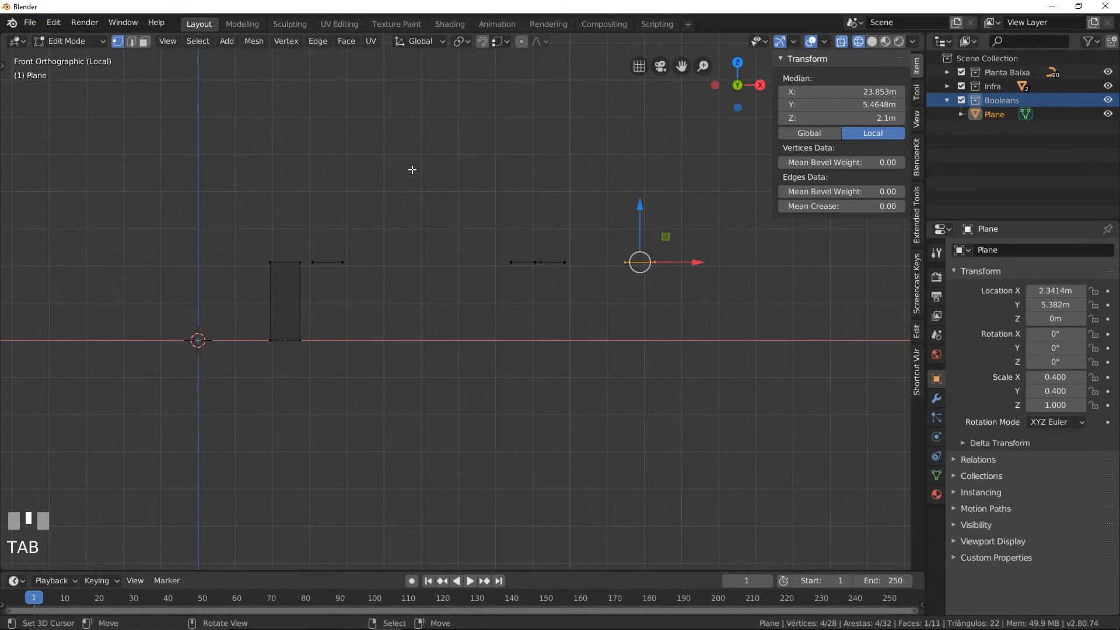
key("a")
scroll(290, 232, "up", 1)
key("b")
left_click_drag(276, 228, 707, 308)
scroll(555, 283, "down", 2)
key("e")
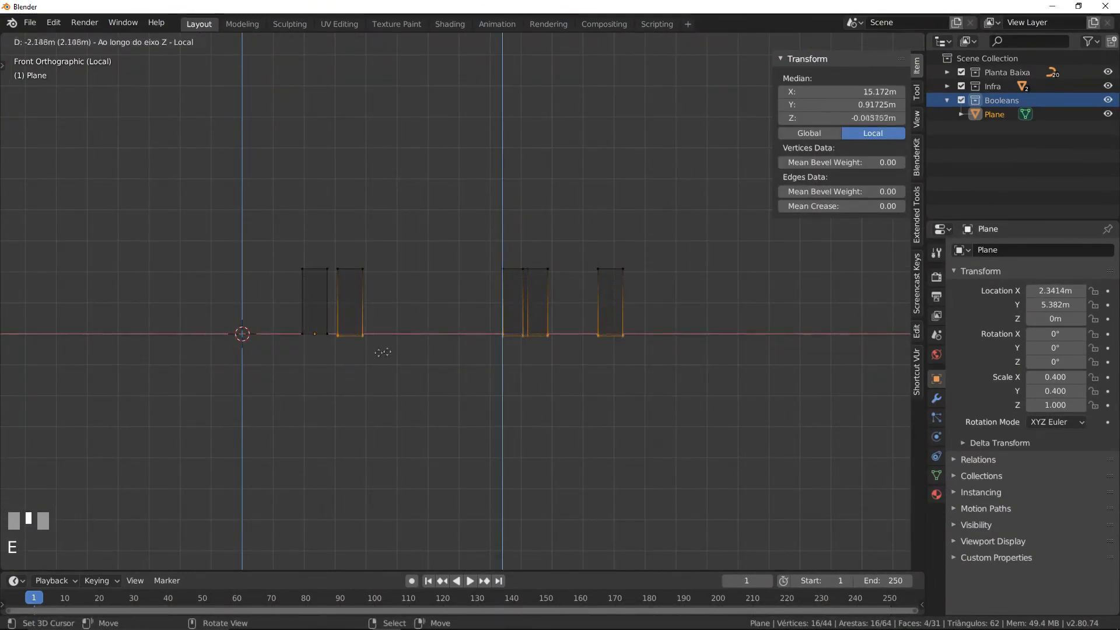
left_click(315, 343, "ctrl")
middle_click_drag(370, 321, 429, 352)
scroll(429, 351, "down", 1)
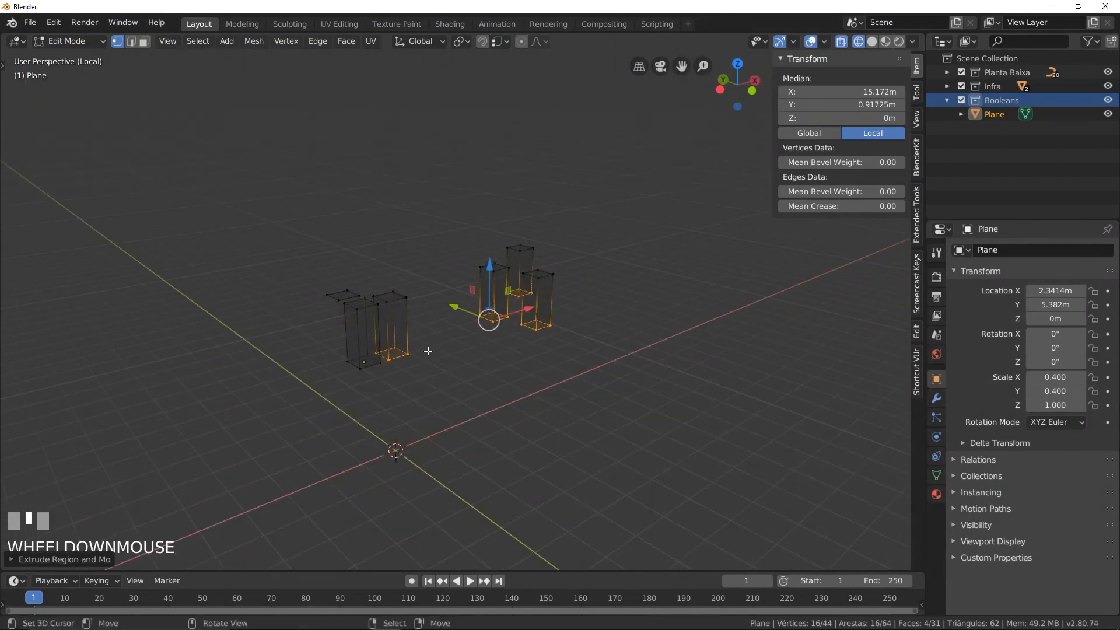
- Select the four corners of the one door cutter face still flat and extrude it down to the ground
middle_click_drag(344, 340, 392, 355)
key("alt+a")
scroll(375, 347, "up", 3)
right_click(349, 352)
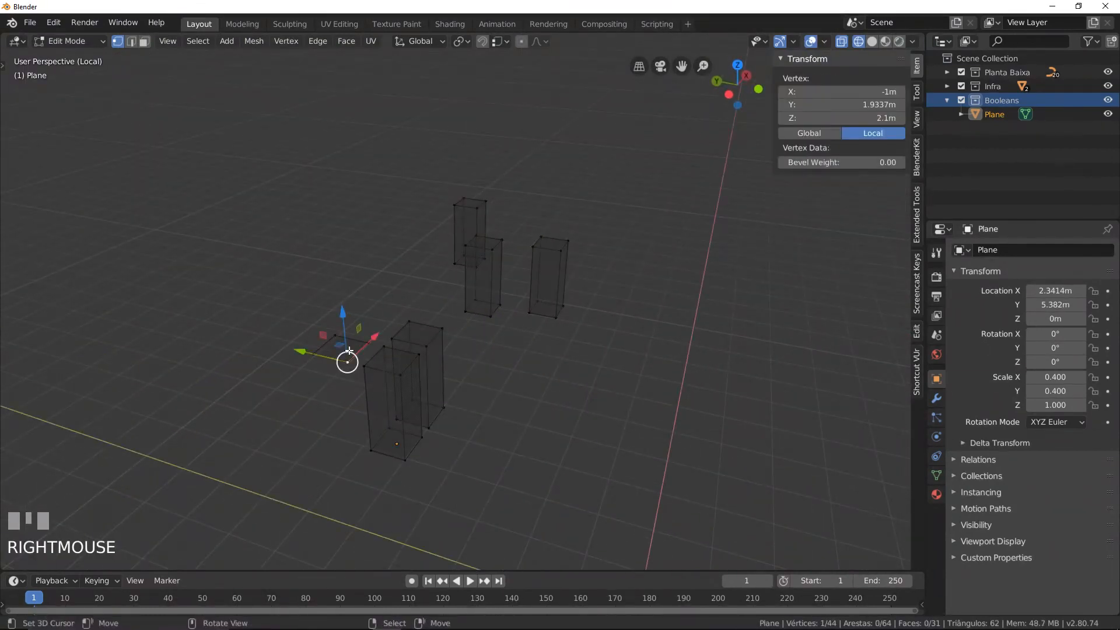
right_click(332, 335, "shift")
right_click(314, 353, "shift")
right_click(368, 341, "shift")
key("e")
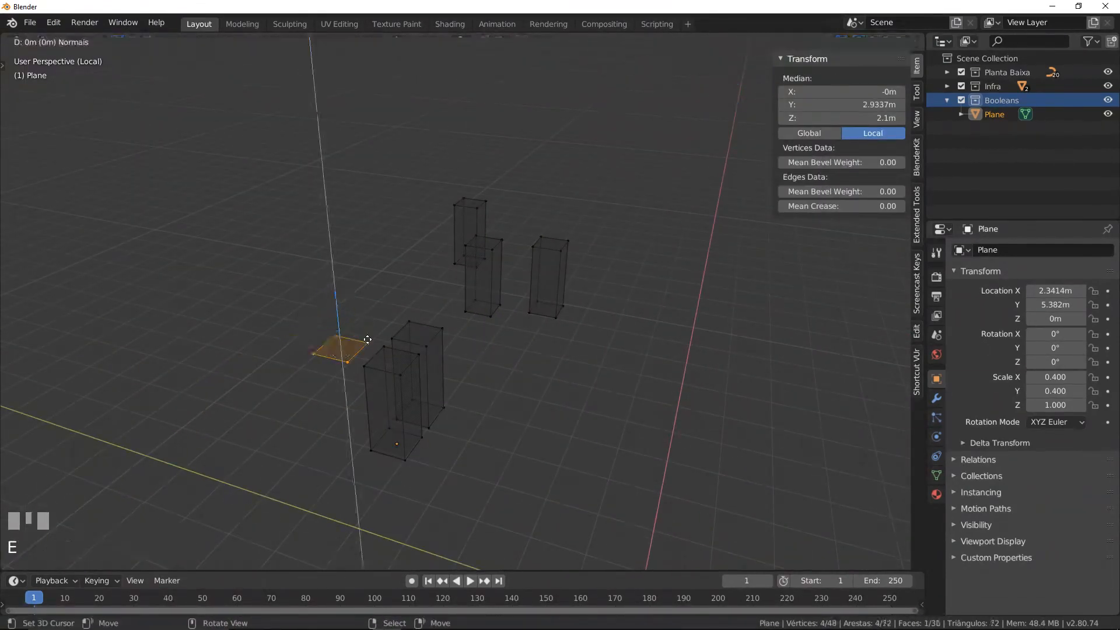
left_click(358, 448, "ctrl")
- Return to solid shading, finish editing the door cutters and leave local view to show the whole house
key("z")
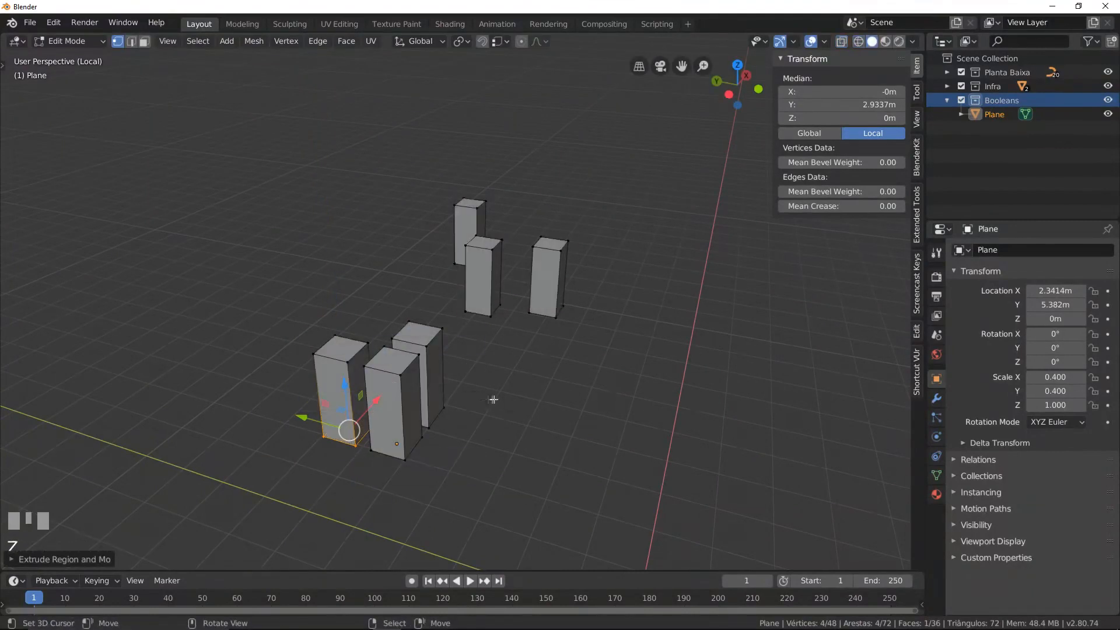
middle_click_drag(495, 366, 442, 349)
key("Tab")
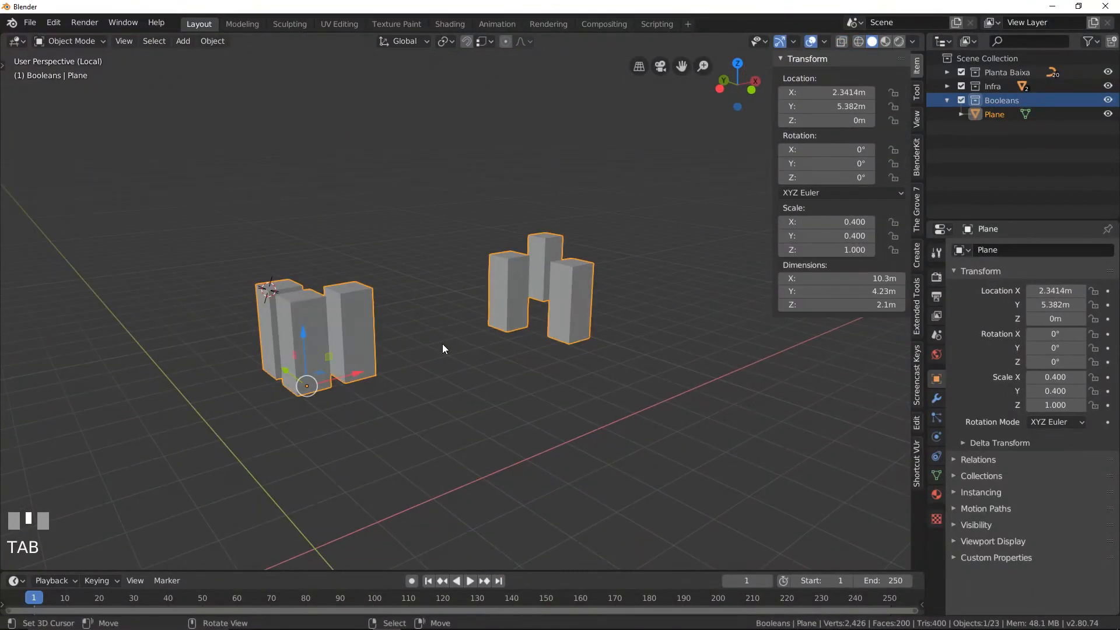
key("KP_Divide")
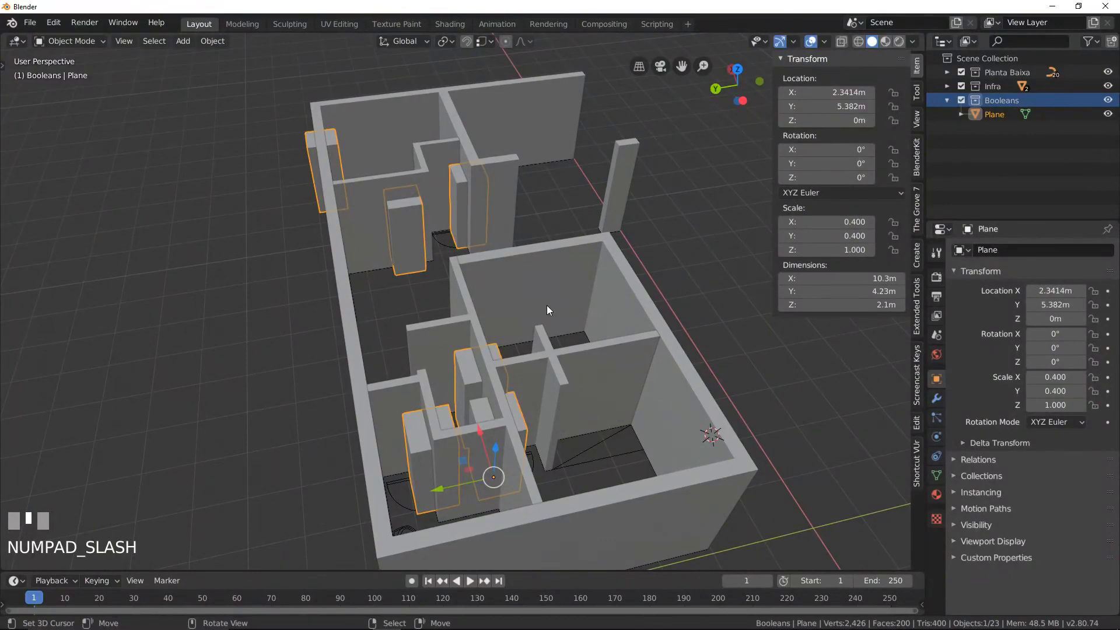
key("KP_3")
middle_click_drag(548, 306, 594, 308)
- Add a Boolean modifier with the Difference operation to Paredes Externas, using the door cutter object Plane
right_click(612, 310)
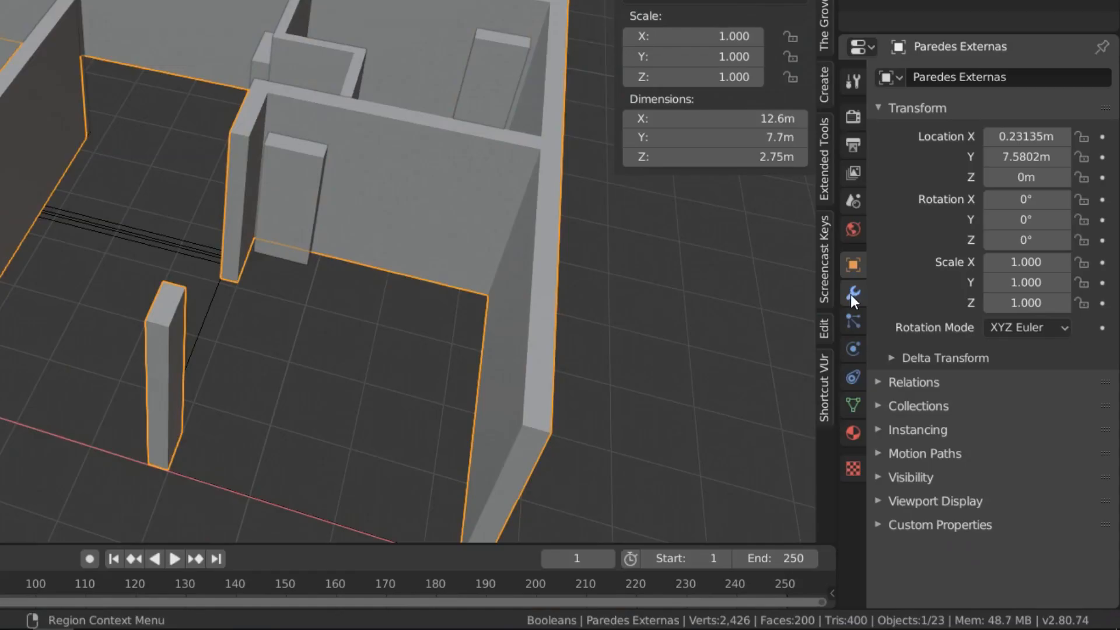
left_click(852, 294)
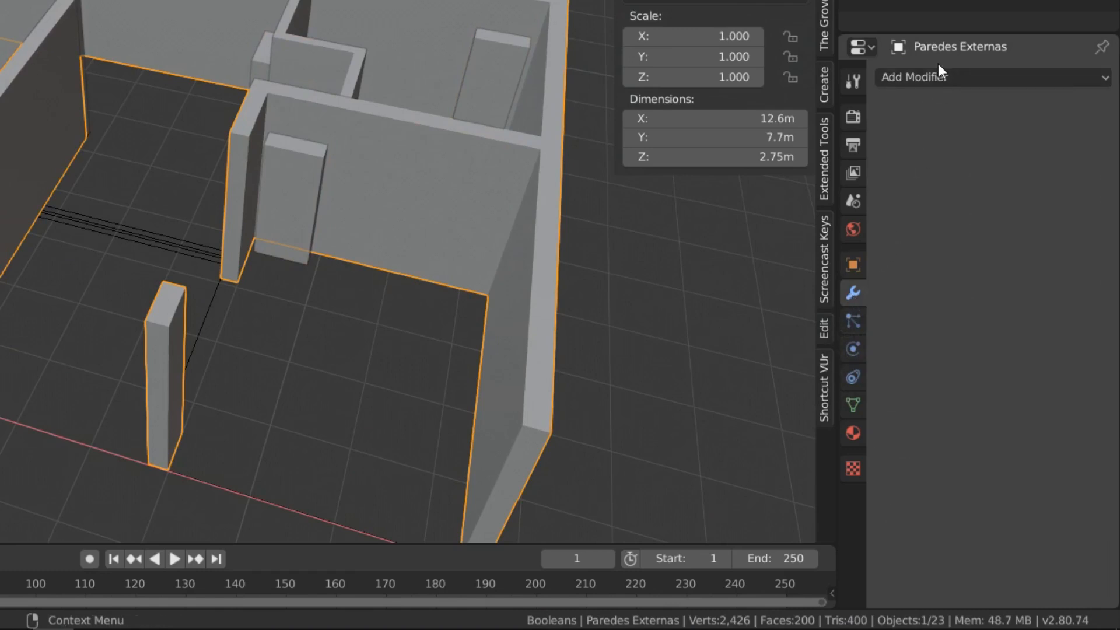
left_click(938, 74)
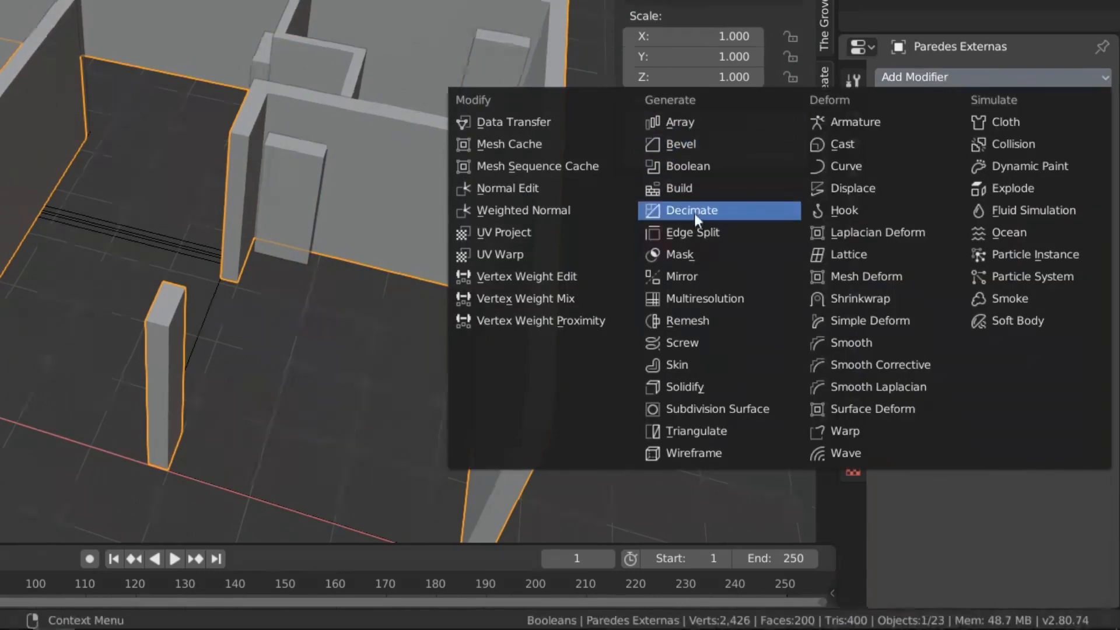
left_click(701, 170)
left_click(1098, 185)
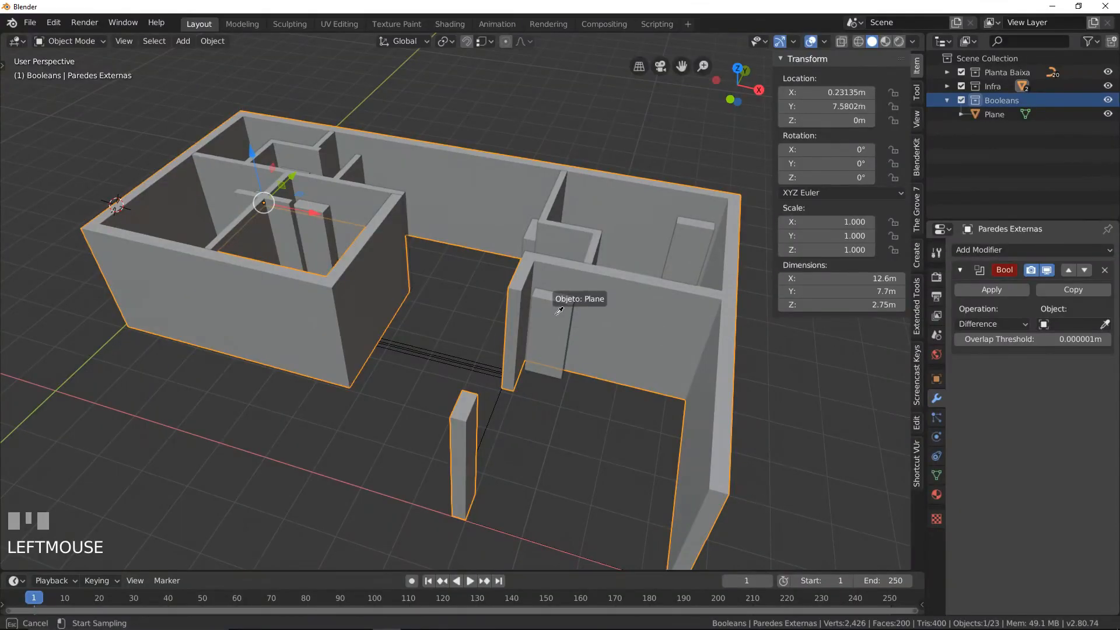
left_click(559, 312)
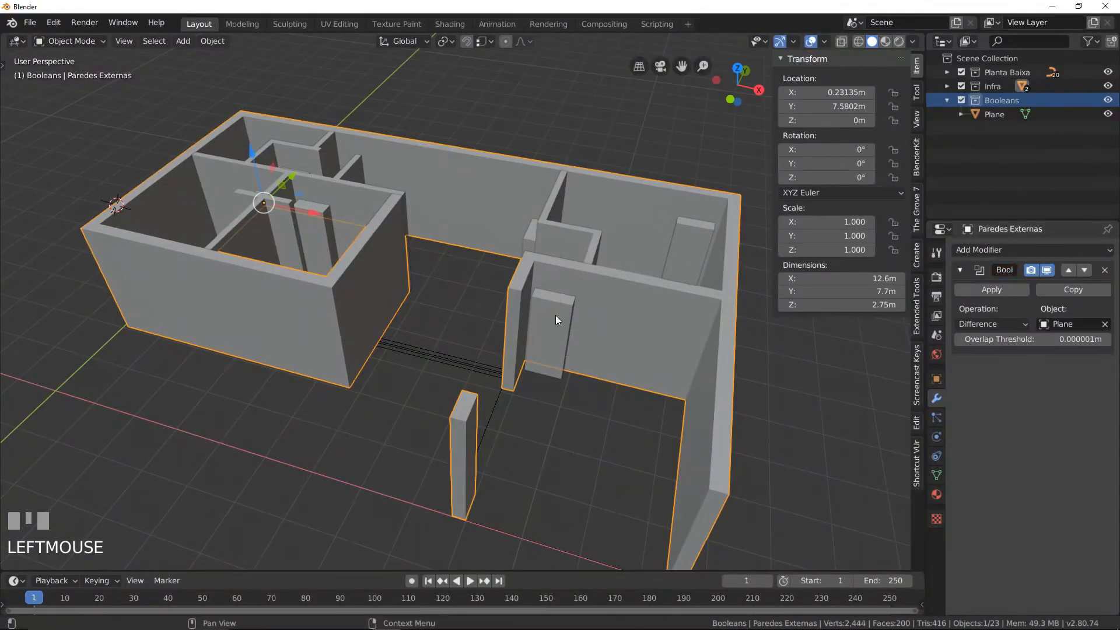
- Set the door cutter object's viewport display to Wire
middle_click_drag(565, 342, 528, 318)
scroll(524, 311, "up", 3)
right_click(524, 311)
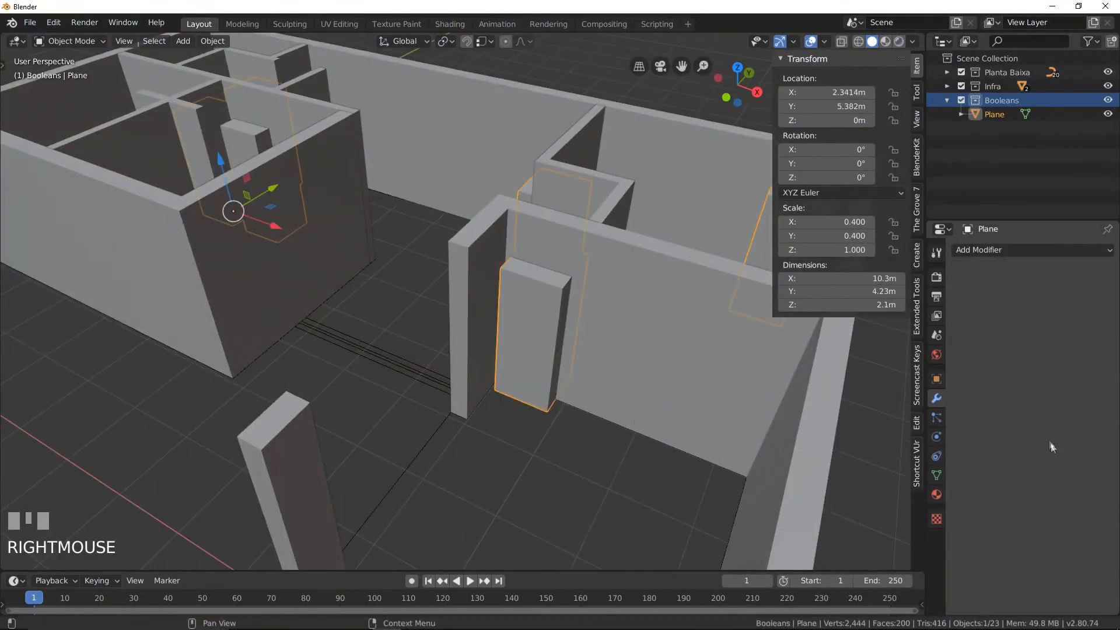
left_click(937, 379)
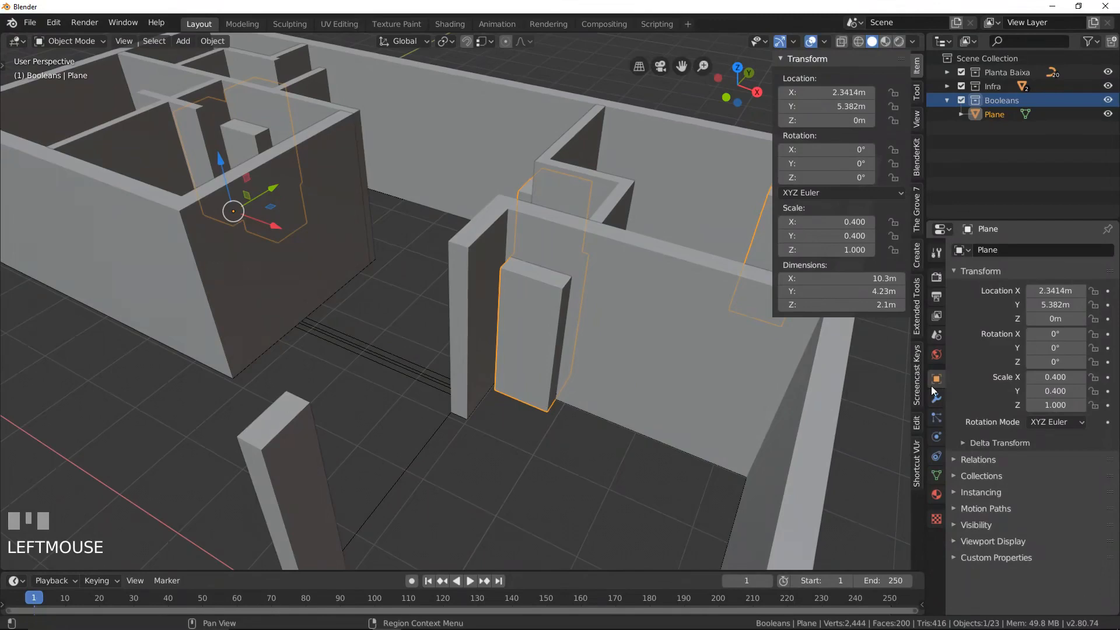
left_click(981, 541)
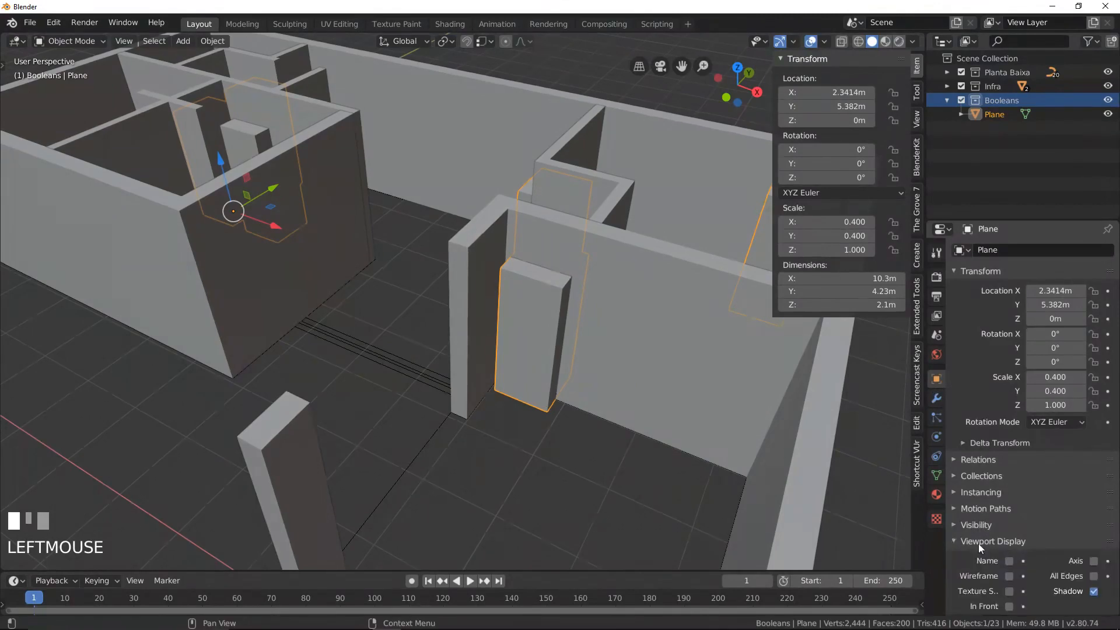
scroll(978, 544, "down", 3)
left_click(1065, 555)
left_click(1044, 523)
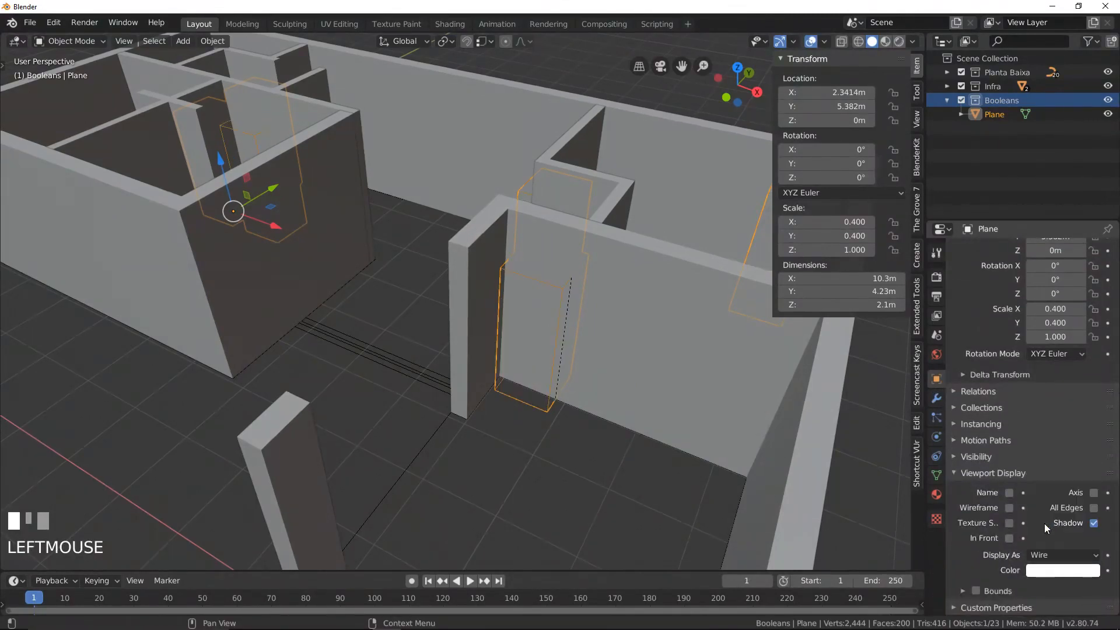
middle_click_drag(594, 393, 601, 384)
key("g")
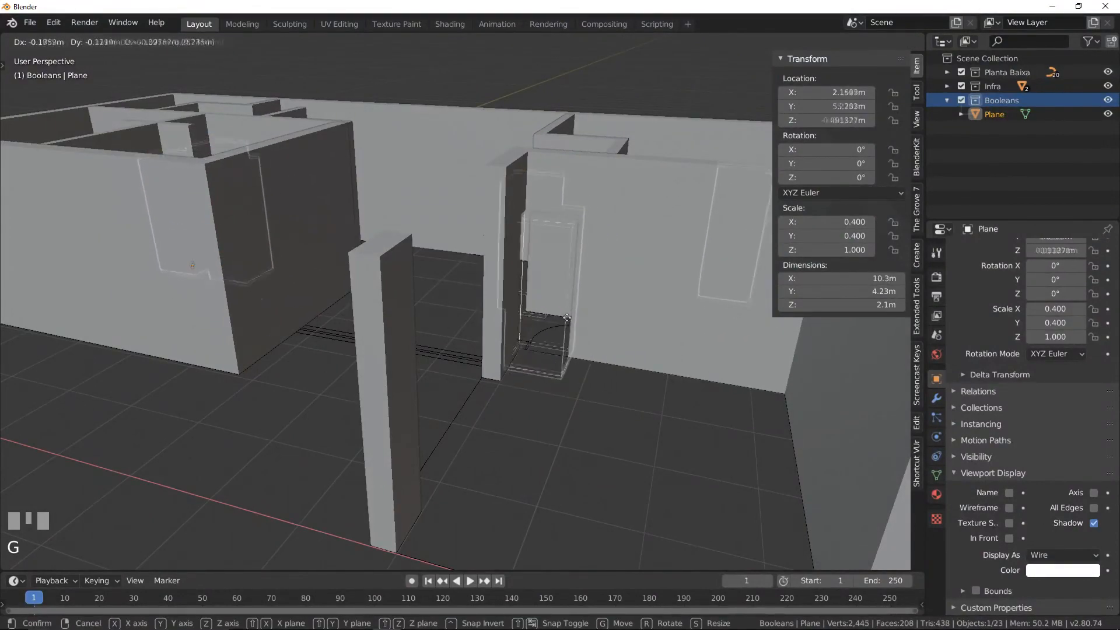
key("Escape")
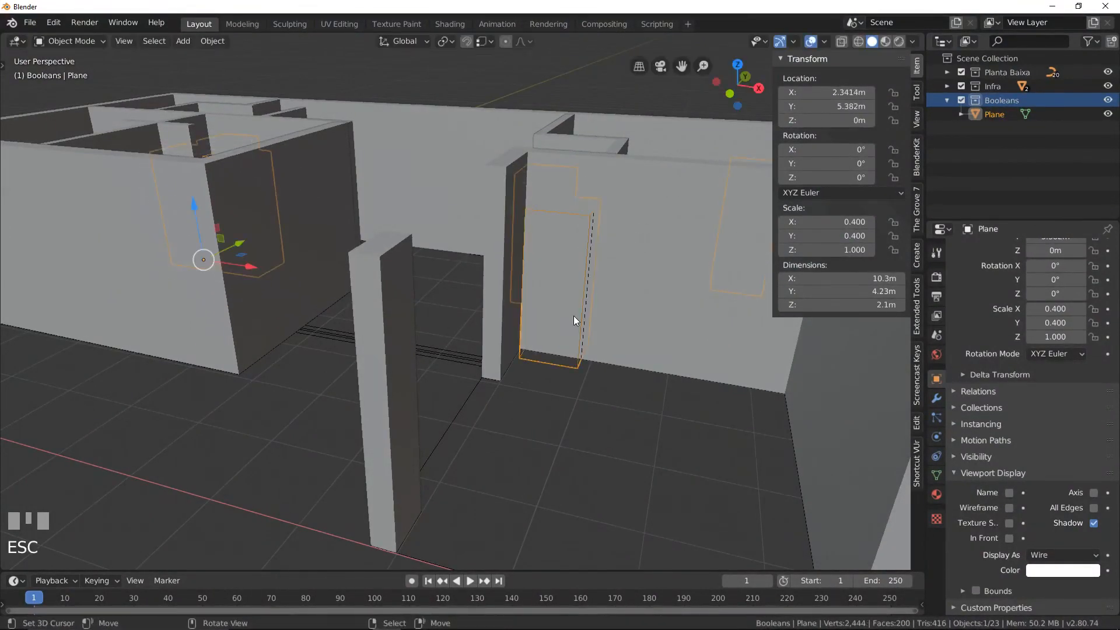
- Edit the door cutters in front wireframe view, select all their bottom vertices and move them 0.10 m down along Z
middle_click_drag(573, 316, 588, 337)
key("Tab")
key("KP_1")
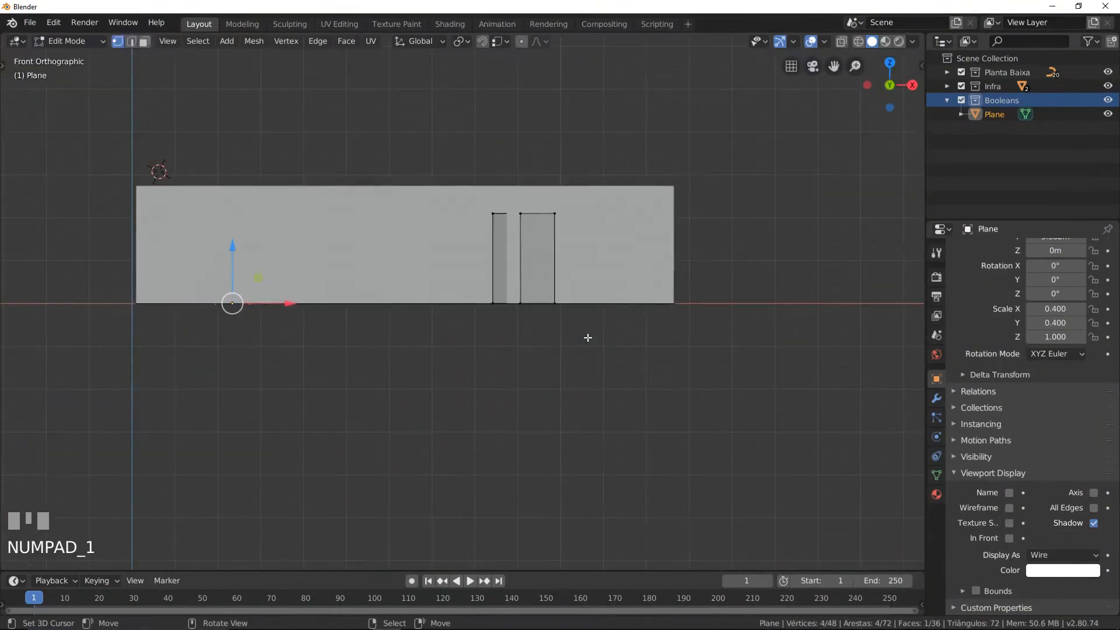
key("shift+z")
middle_click_drag(588, 338, 518, 338, "shift")
scroll(516, 336, "up", 2)
scroll(492, 307, "down", 1)
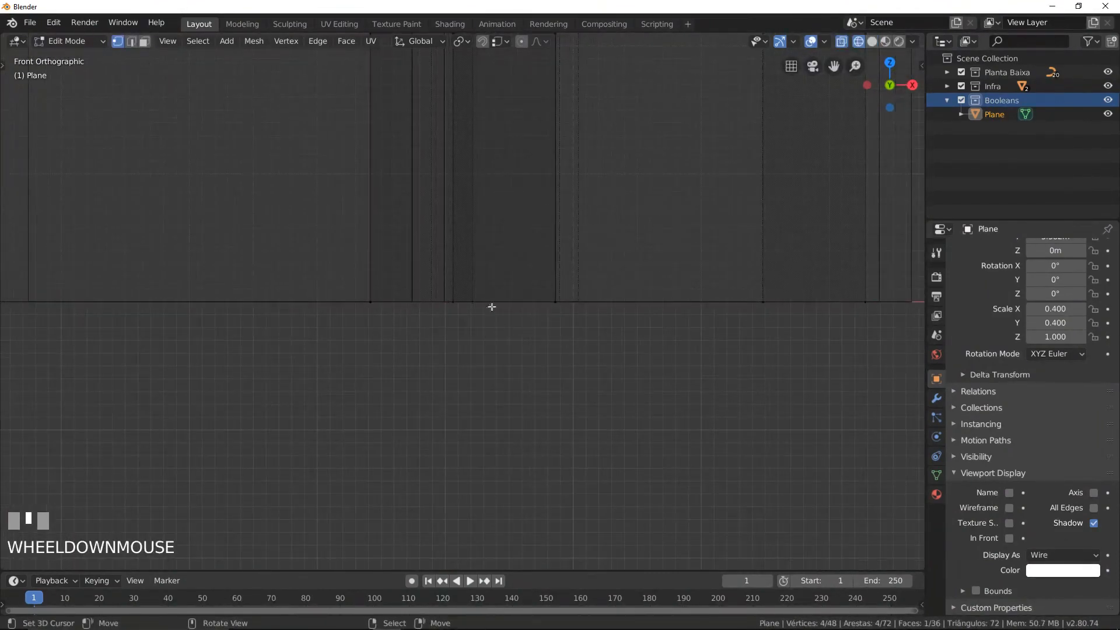
key("b")
left_click_drag(307, 278, 794, 343)
scroll(440, 308, "down", 4)
middle_click_drag(223, 287, 288, 288, "shift")
key("b")
left_click_drag(77, 294, 583, 362)
left_click_drag(409, 243, 409, 258)
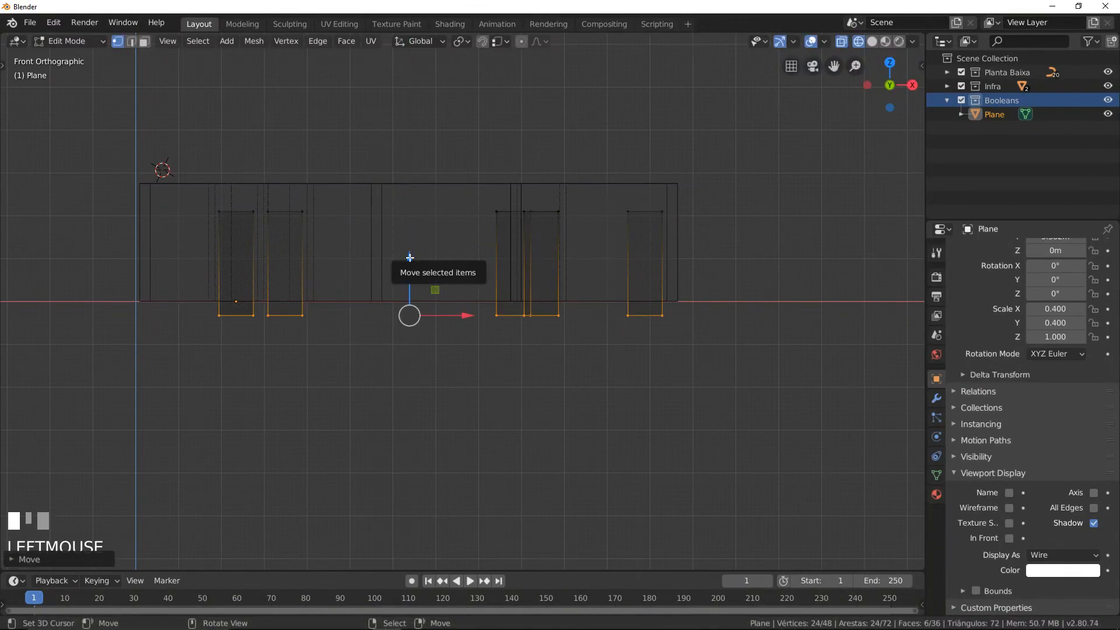
key("ctrl+z")
type("gz.10-")
key("Return")
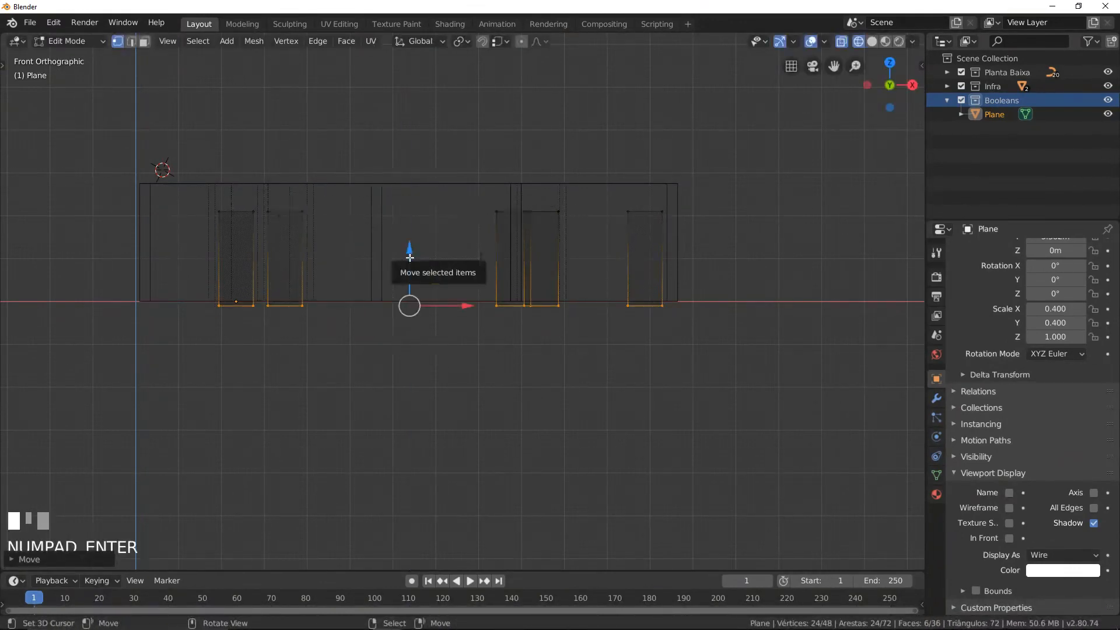
- Return to solid shading, finish editing the door cutters and deselect everything
key("z")
left_click(474, 257)
middle_click_drag(474, 257, 484, 286)
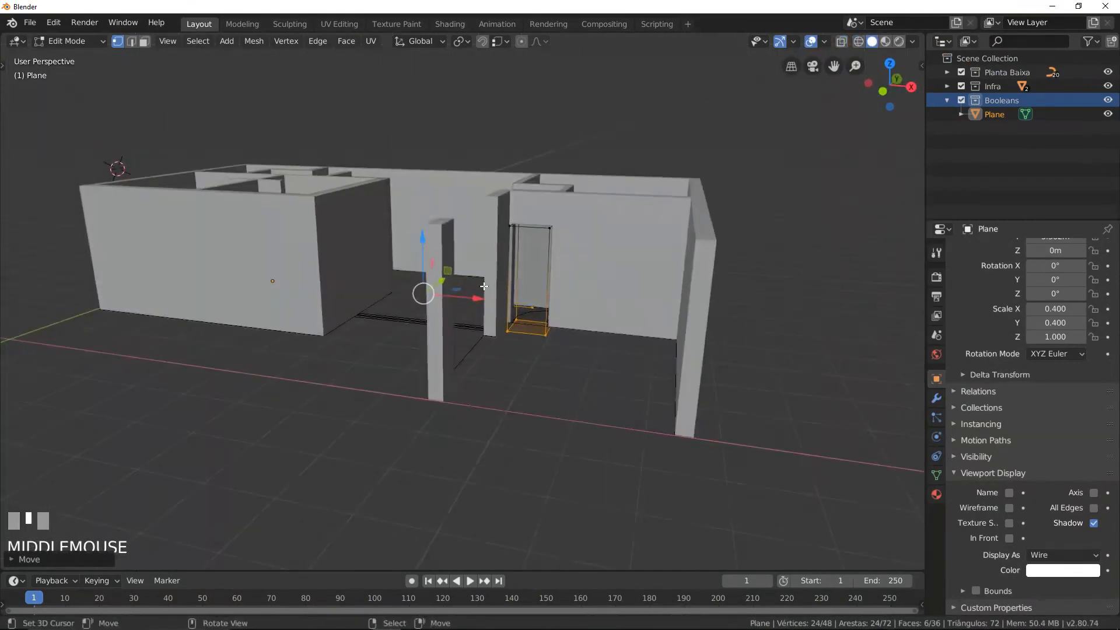
key("Tab")
key("alt+a")
key("ctrl+s")
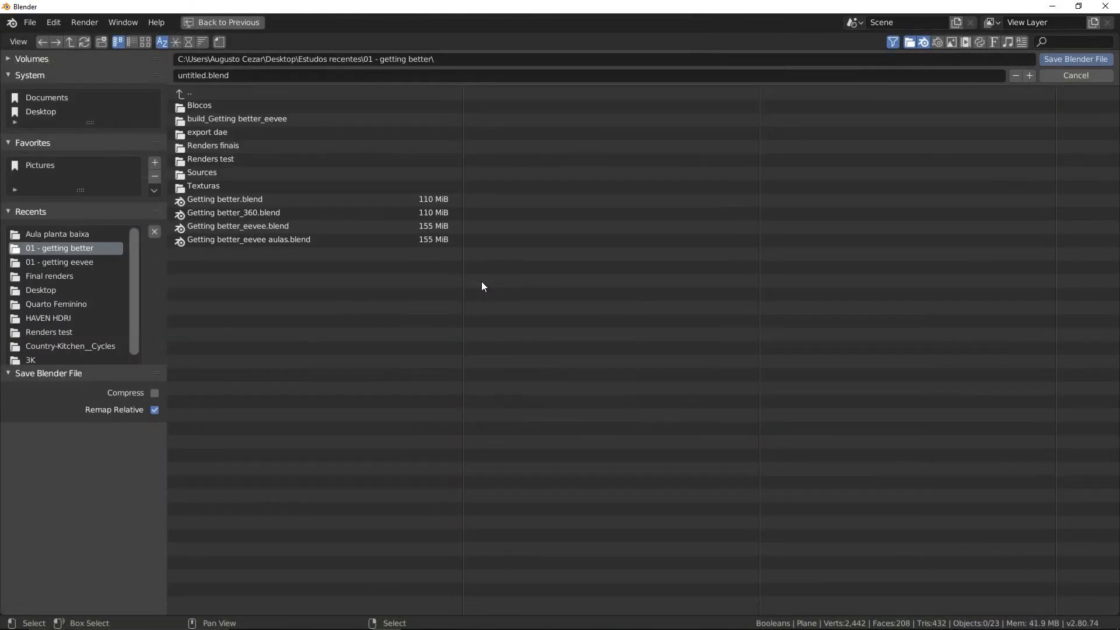
left_click(1076, 75)
- Examine the door openings around the kitchen, checking which walls belong to the exterior and interior wall objects
middle_click_drag(484, 327, 516, 268)
scroll(438, 295, "up", 3)
scroll(501, 258, "up", 2)
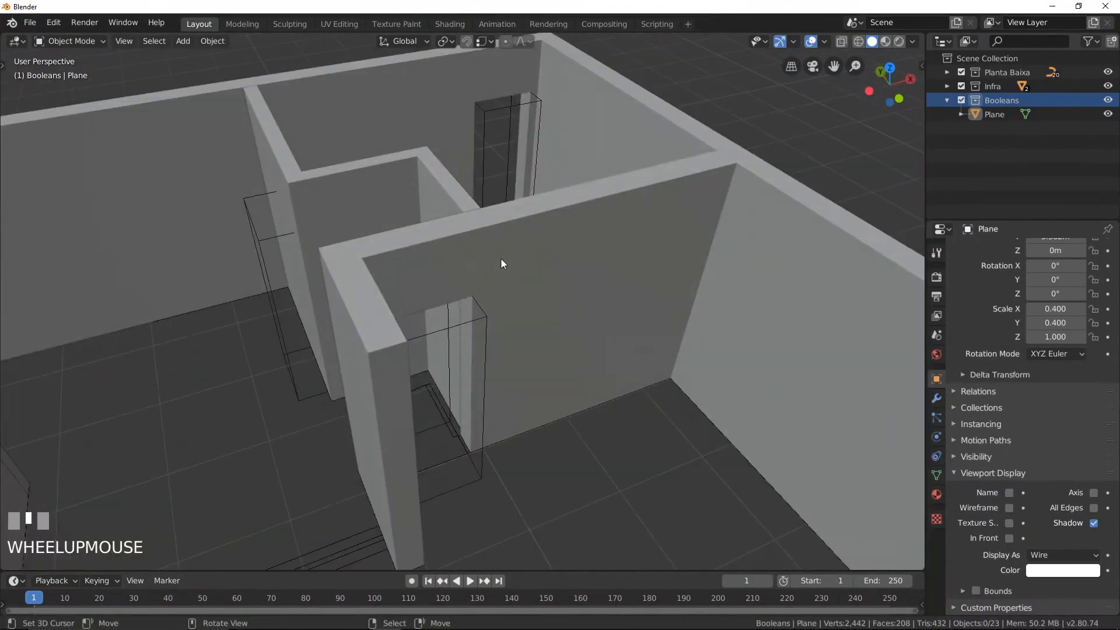
right_click(499, 258)
key("g")
key("Escape")
middle_click_drag(428, 278, 492, 274)
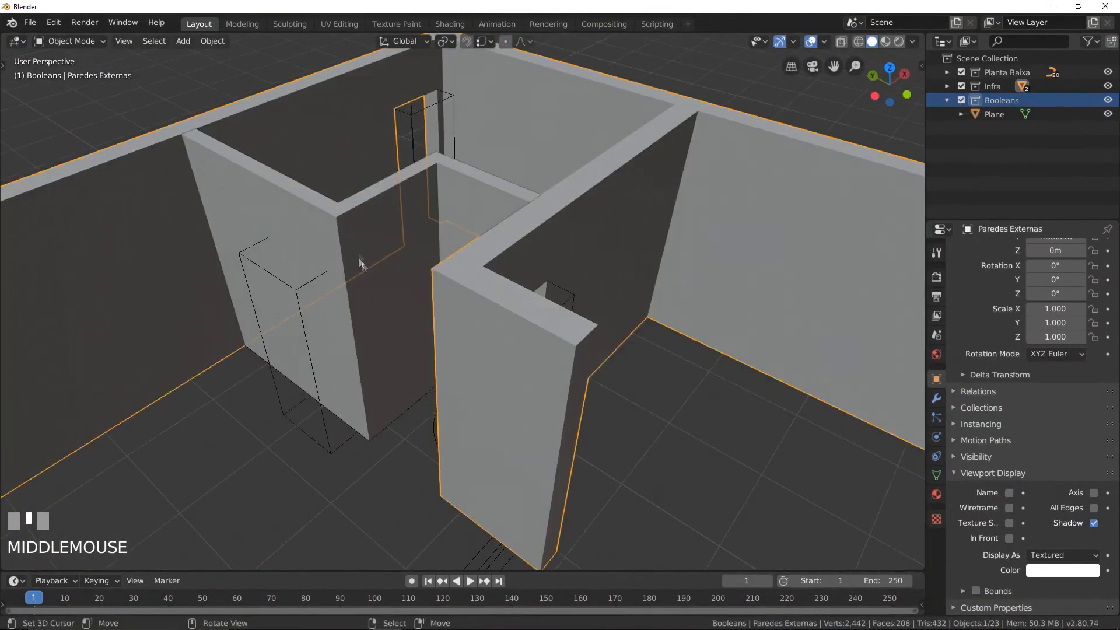
right_click(312, 241)
key("g")
key("Escape")
scroll(331, 248, "down", 3)
middle_click_drag(332, 247, 435, 294)
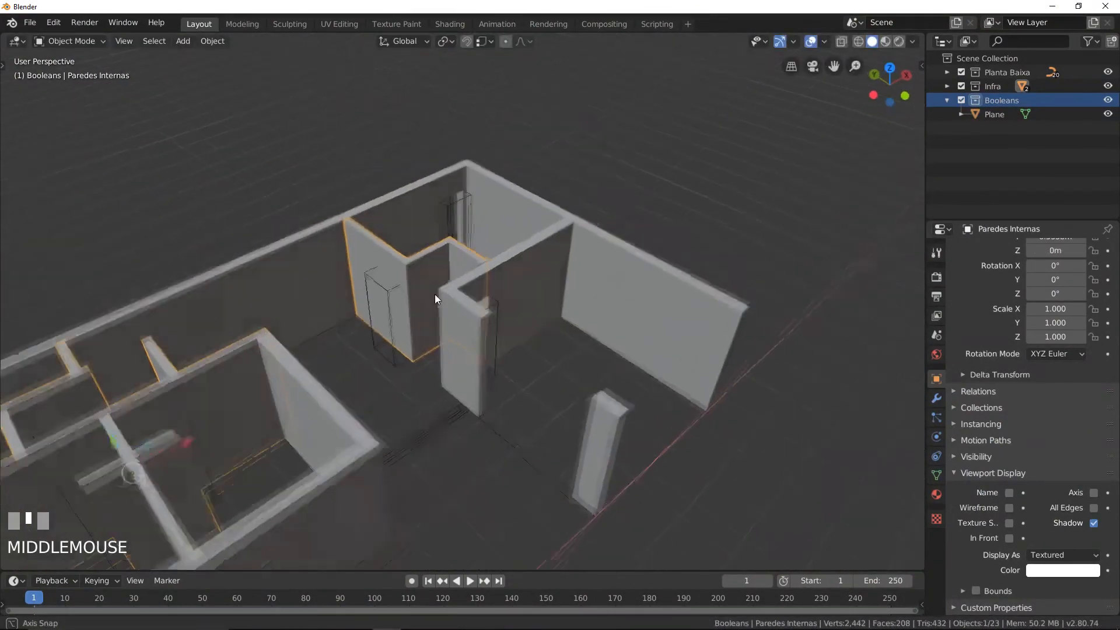
scroll(433, 296, "up", 3)
scroll(430, 296, "down", 2)
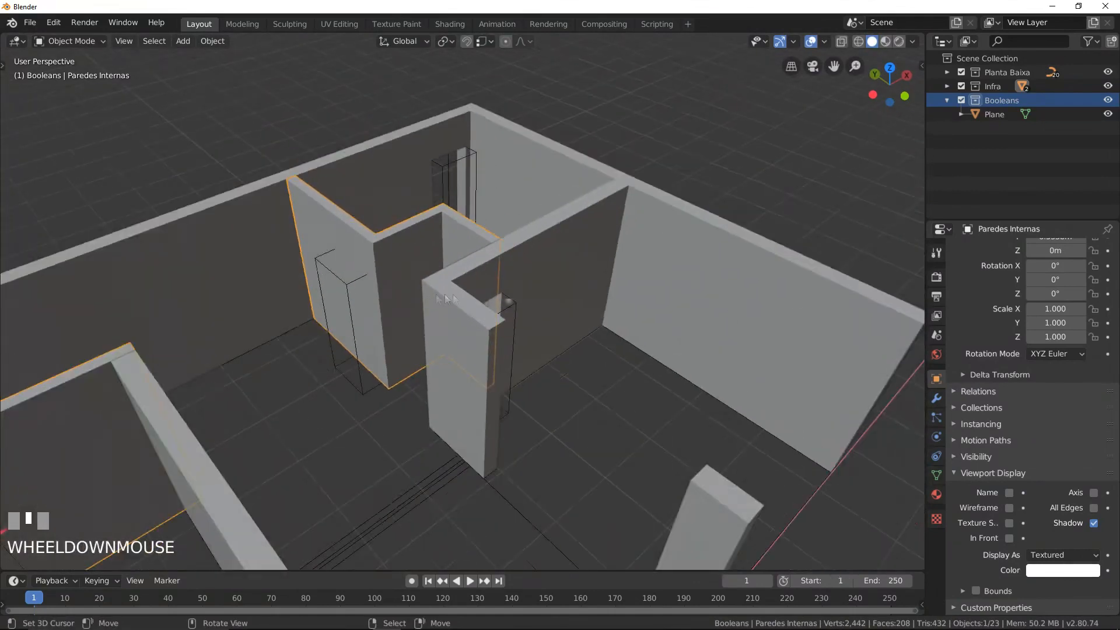
- Select Paredes Internas with Paredes Externas active and link the modifiers so the interior walls get the same Boolean
right_click(566, 277)
left_click(937, 399)
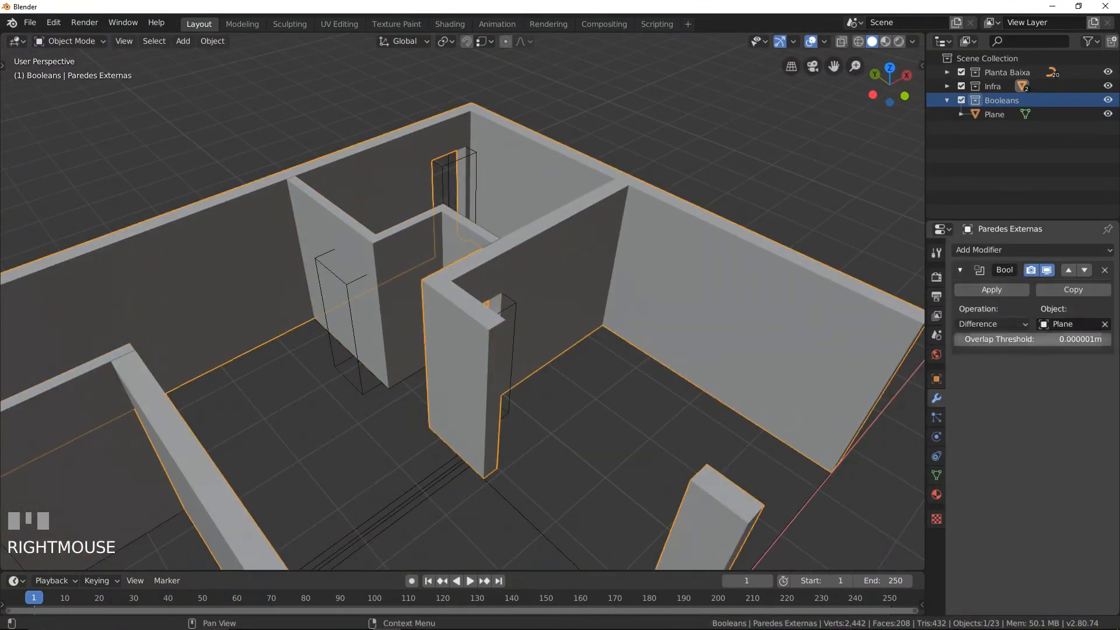
right_click(552, 296)
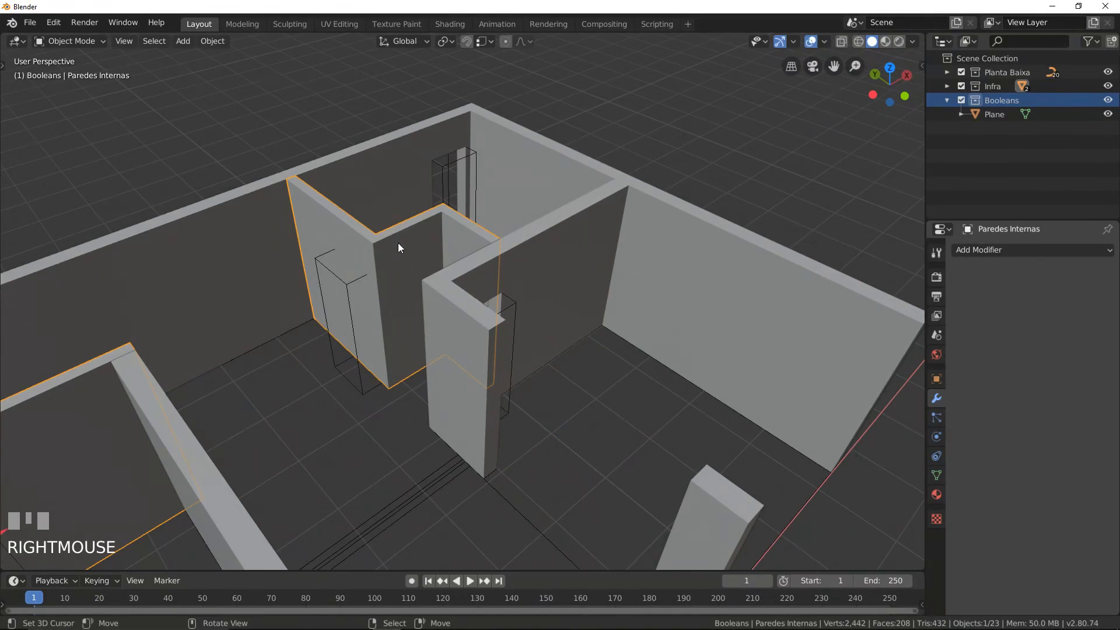
right_click(568, 239, "shift")
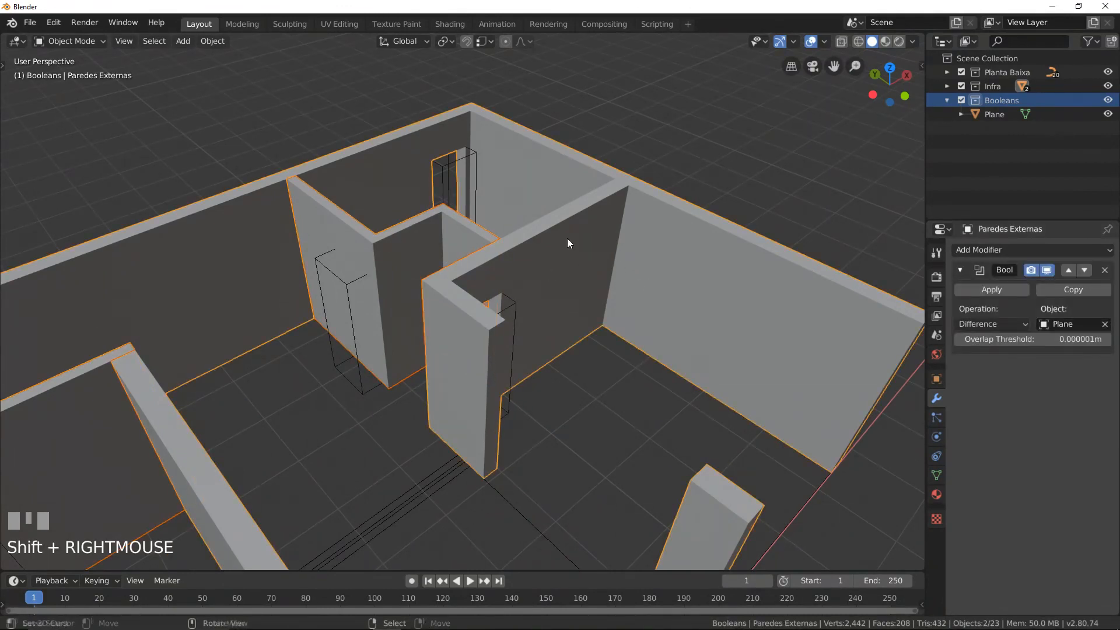
key("ctrl+l")
mouse_move(567, 238)
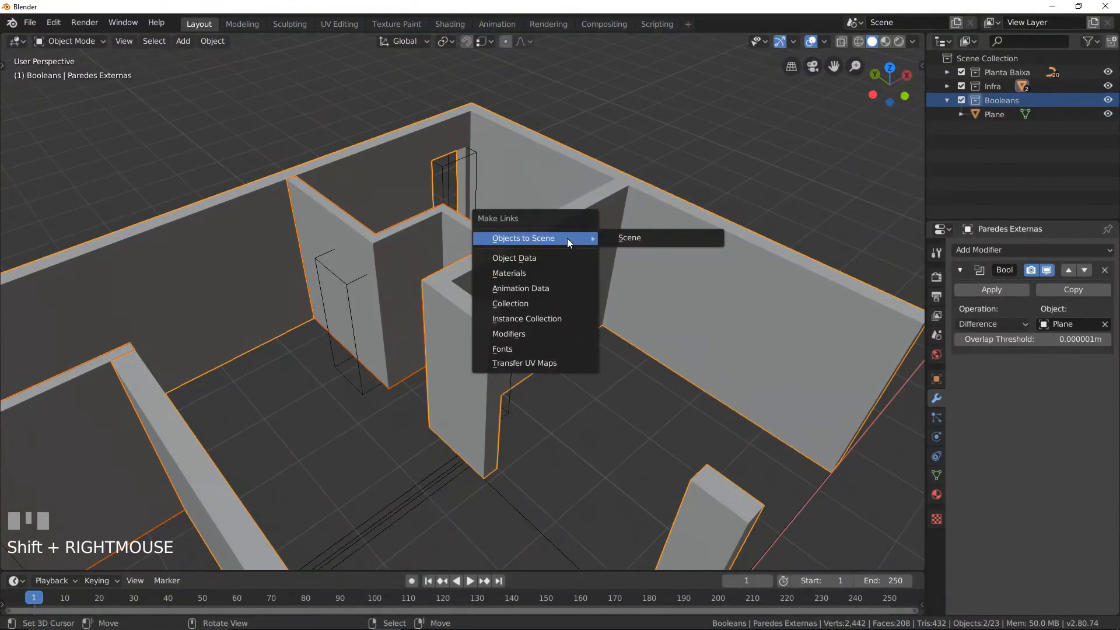
left_click(513, 337)
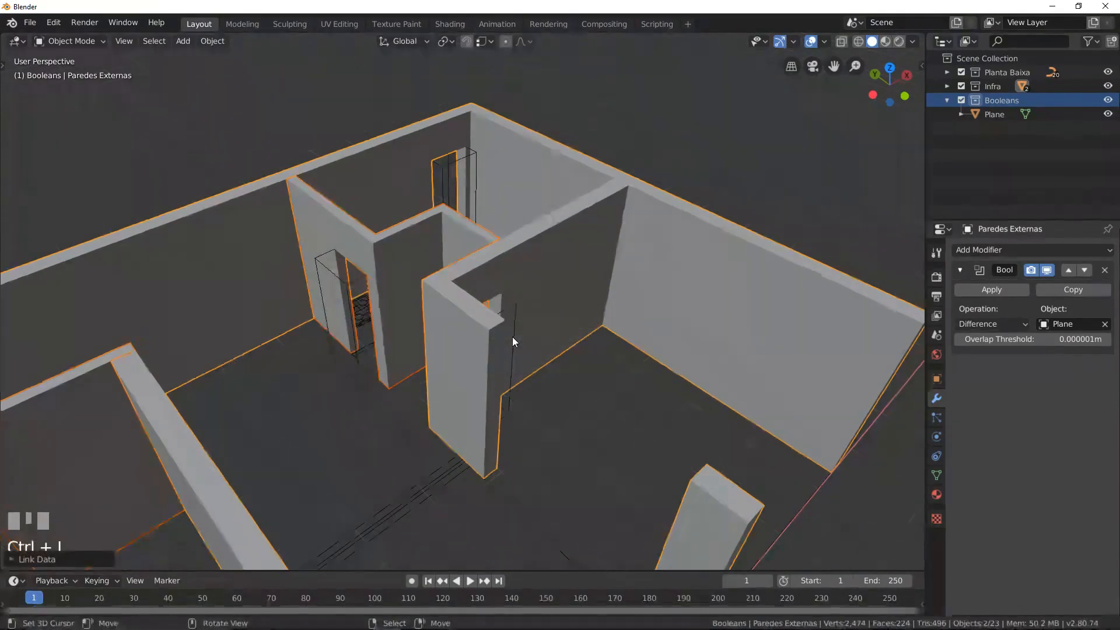
- Deselect everything and examine the door cuts across the interior and exterior walls of the house
scroll(513, 337, "down", 3)
middle_click_drag(438, 328, 578, 288, "shift")
key("a")
mouse_move(505, 303)
middle_mouse_down()
mouse_move(580, 293)
mouse_move(468, 308)
mouse_move(491, 296)
middle_mouse_up()
scroll(491, 296, "up", 3)
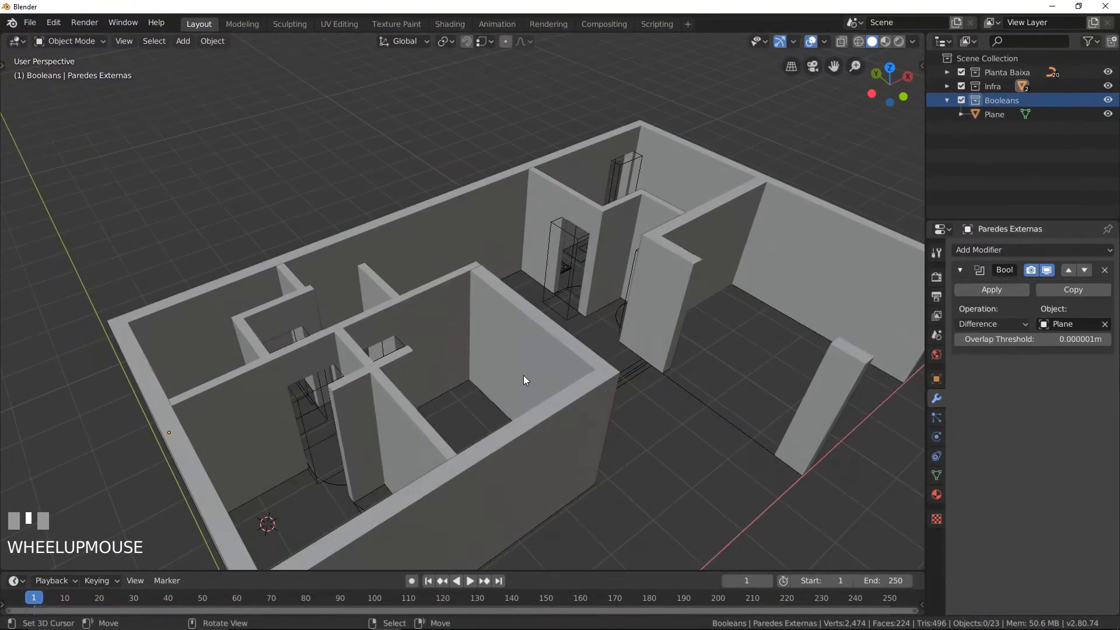
- In front wireframe view, place the 3D cursor within the house's bedroom end and add a plane there
key("KP_1")
middle_click_drag(524, 376, 583, 366, "shift")
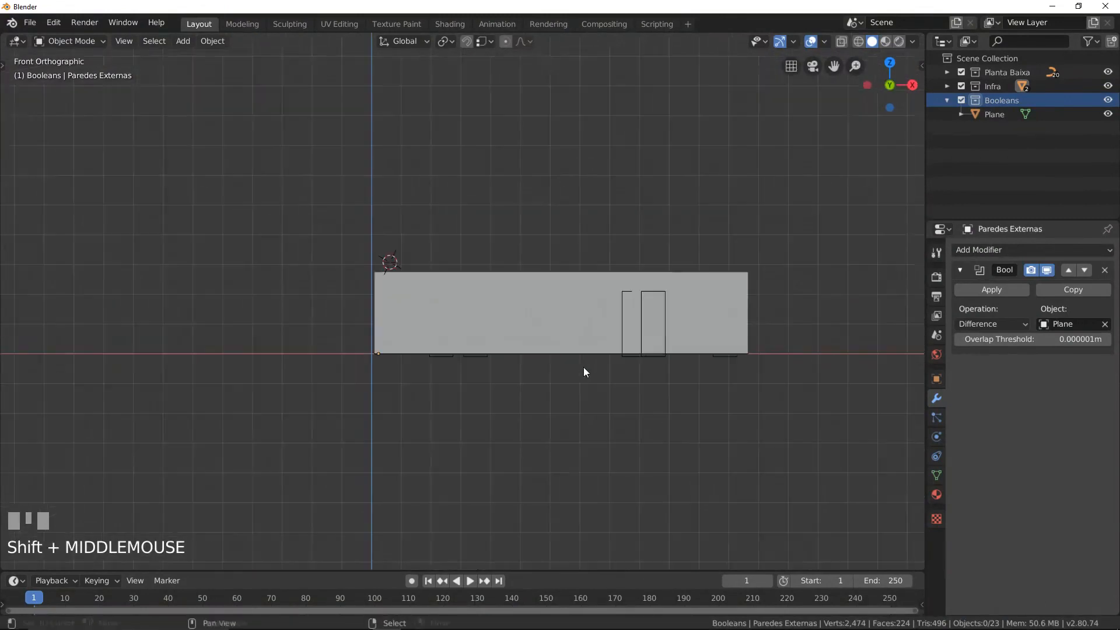
scroll(583, 366, "up", 2)
key("z")
left_click(450, 359)
middle_click_drag(493, 356, 565, 324, "shift")
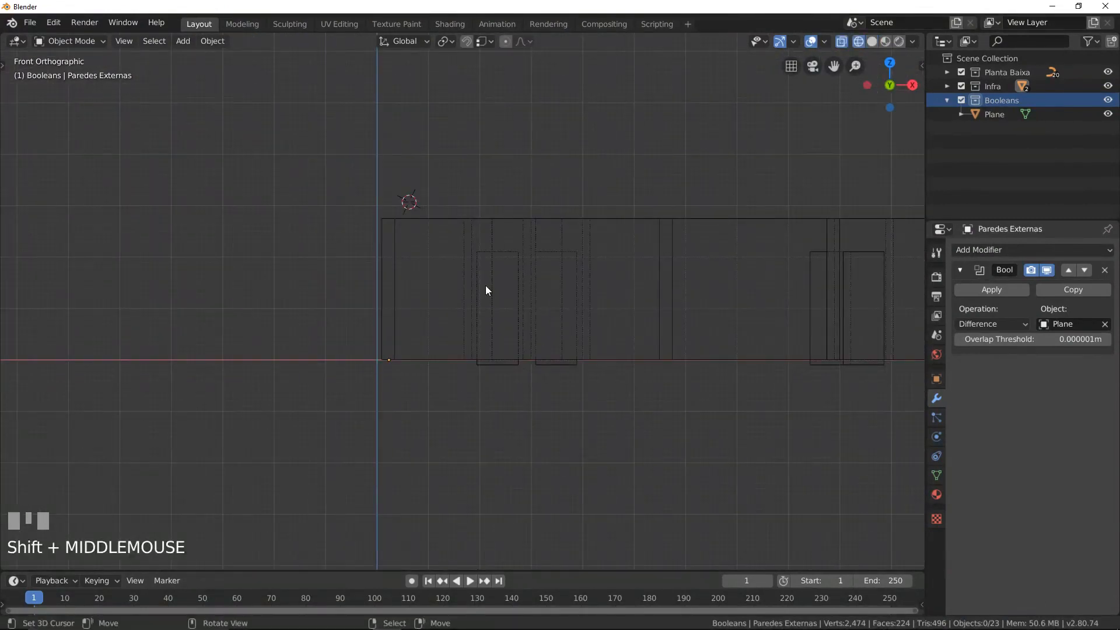
left_click(486, 285)
key("shift+a")
mouse_move(485, 285)
left_click(559, 285)
- Position the new plane 1 m above the floor along Z
left_click_drag(488, 226, 402, 362, "ctrl")
key("g")
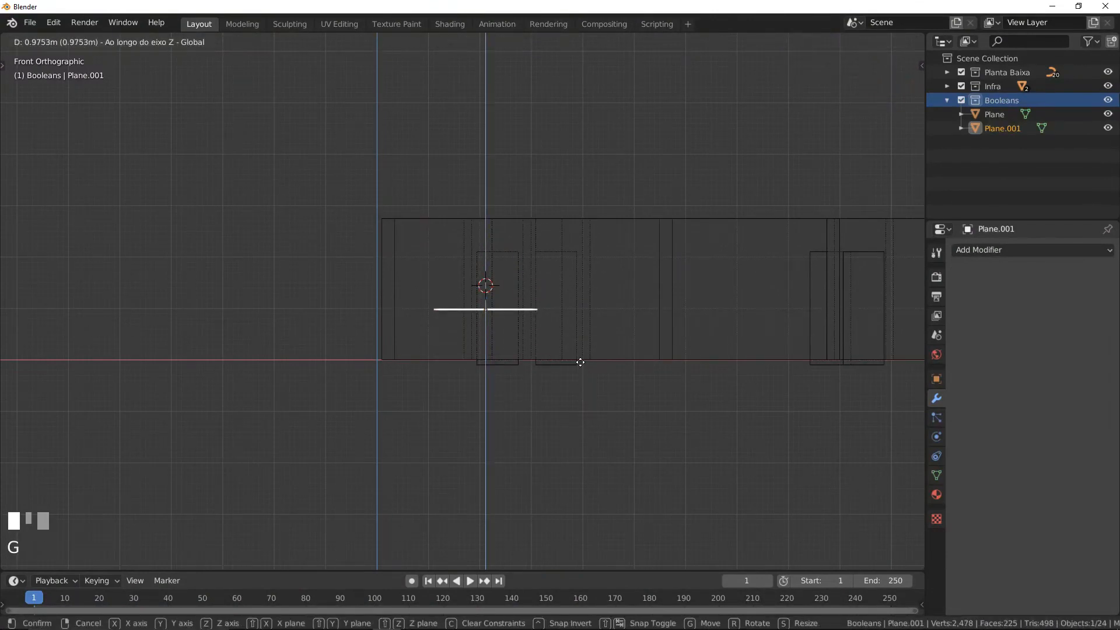
type(".1")
key("BackSpace")
key("BackSpace")
type("1")
key("KP_Enter")
- Enter Edit Mode and extrude the plane 1.2 m upward into a window cutter block
key("Tab")
middle_click_drag(583, 362, 687, 370)
key("e")
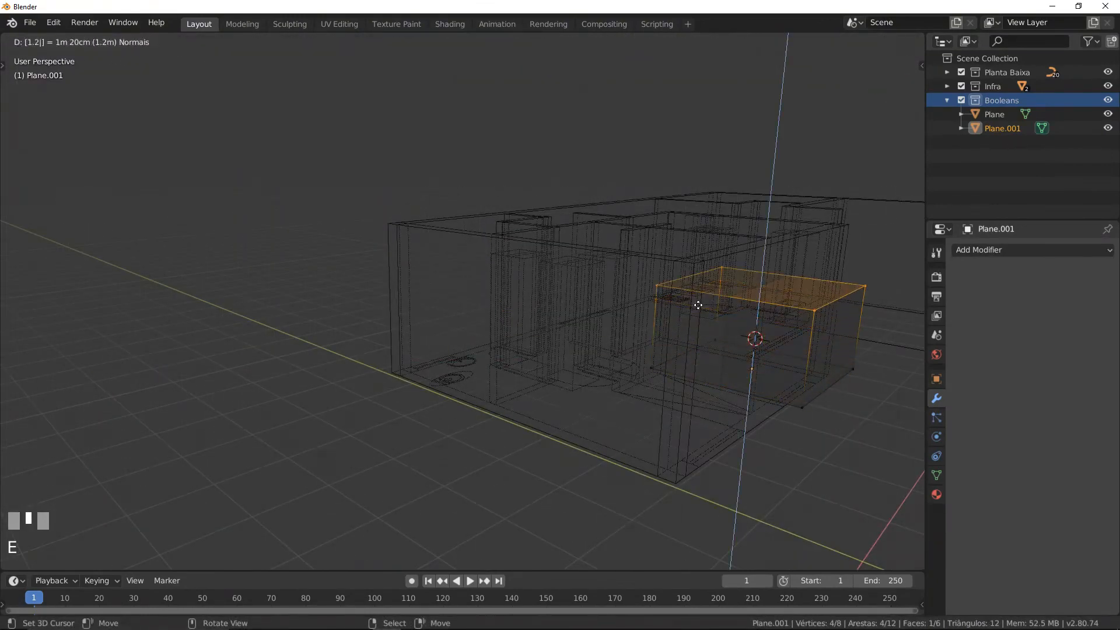
key("KP_Enter")
- In top view, scale the window cutter along Y so it is slightly thicker than the exterior wall
key("KP_7")
middle_click_drag(699, 305, 445, 142, "shift")
scroll(445, 142, "up", 1)
key("s")
key("y")
key("Escape")
key("a")
key("s")
key("y")
left_click(525, 333)
- Align the cutter with the left bedroom's exterior window and fit its ends to the window width on the plan
scroll(508, 327, "up", 2)
left_click_drag(503, 315, 502, 305)
left_click_drag(558, 360, 381, 352, "ctrl")
middle_click_drag(381, 352, 431, 314, "shift")
key("b")
left_click_drag(584, 277, 633, 362)
key("Escape")
left_click_drag(667, 322, 556, 311, "ctrl")
scroll(556, 311, "down", 2)
- Duplicate the whole window cutter along X onto the right bedroom's window
key("a")
key("b")
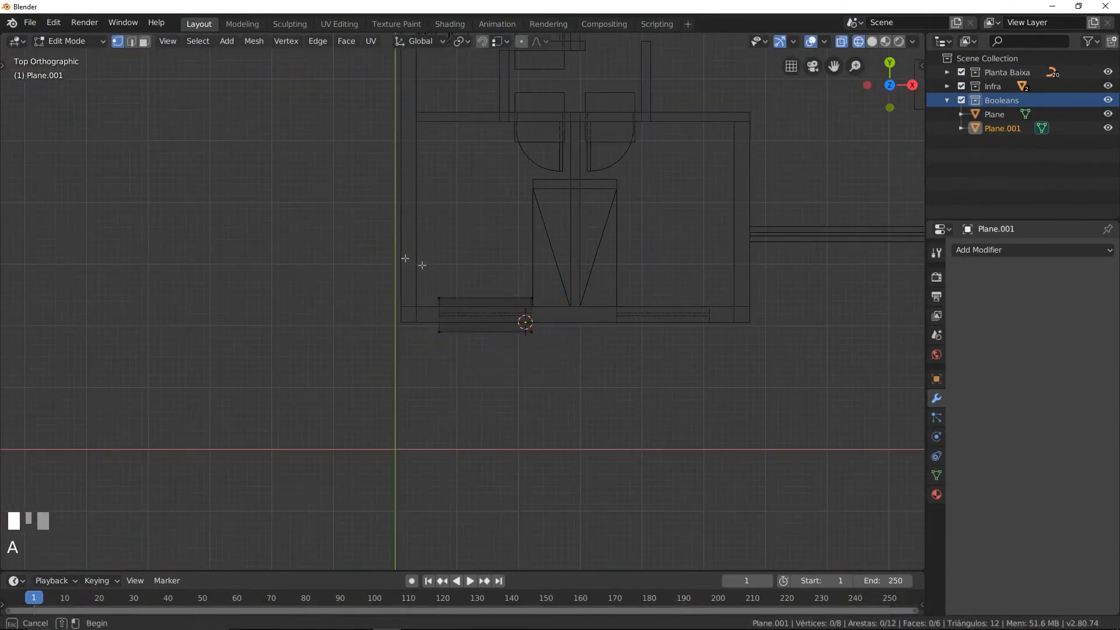
left_click_drag(400, 257, 609, 385)
middle_click_drag(582, 307, 531, 300, "shift")
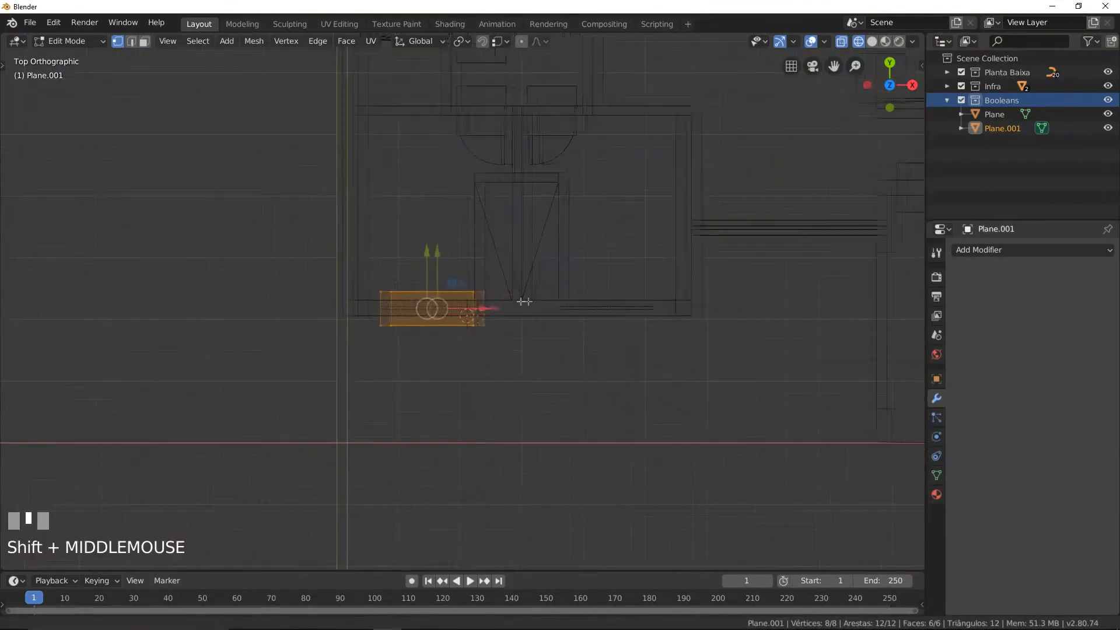
scroll(521, 297, "up", 1)
key("shift+d")
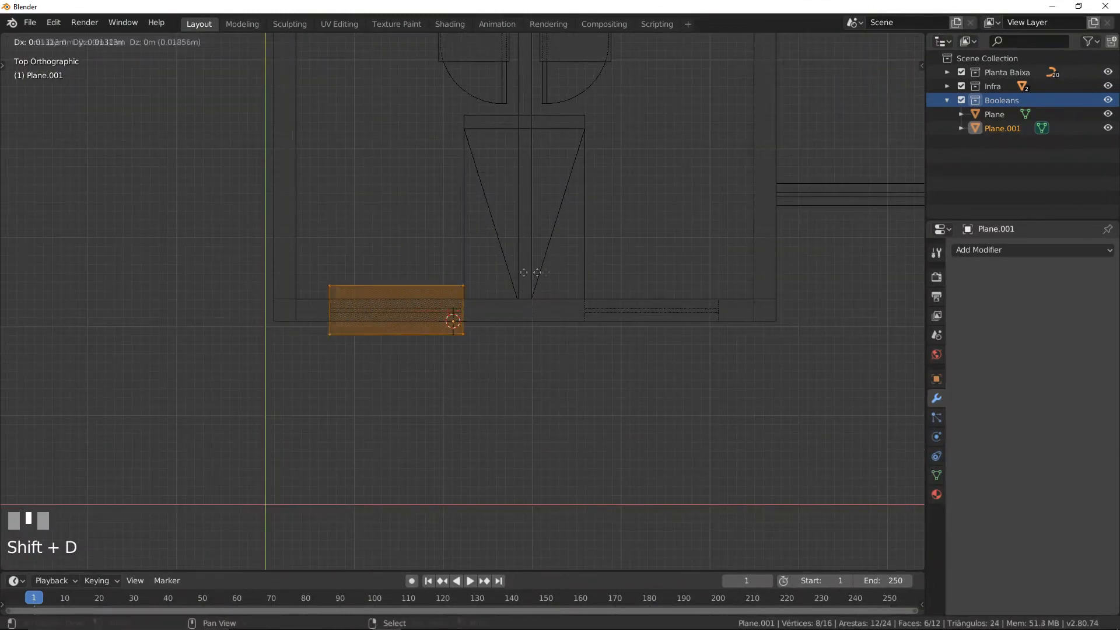
key("x")
left_click(776, 289)
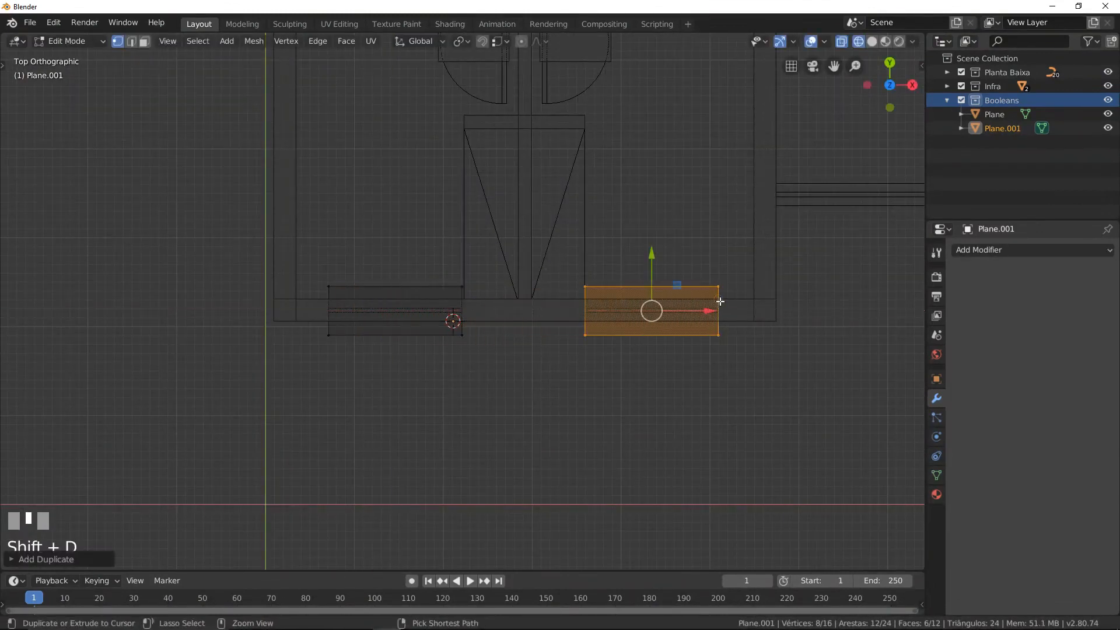
- Duplicate the right bedroom's window cutter onto the bathroom window in the rear exterior wall
scroll(461, 290, "down", 2)
middle_click_drag(461, 290, 457, 444, "shift")
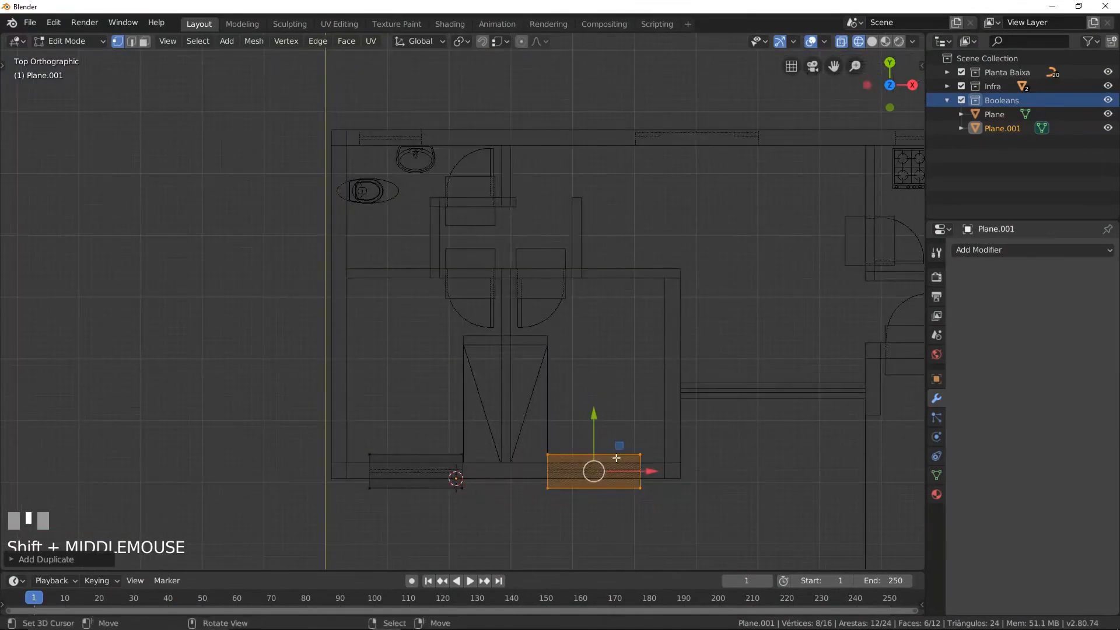
key("shift+d")
left_click(390, 125)
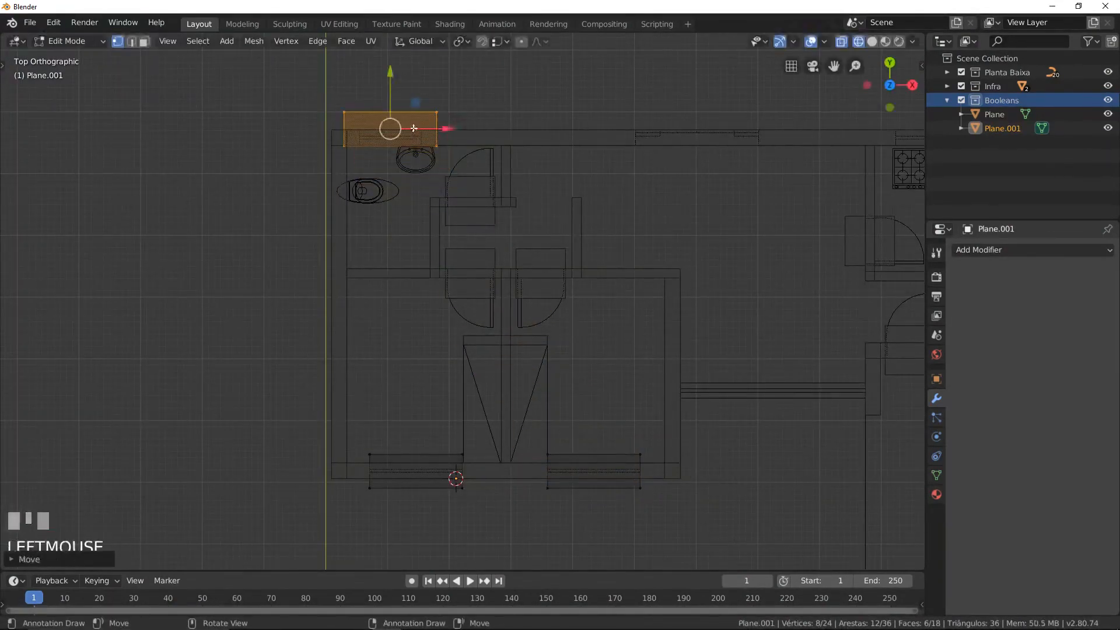
- Adjust the ends of the bathroom cutter to match the narrower bathroom window on the plan
middle_click_drag(389, 125, 525, 303, "shift")
scroll(514, 280, "up", 3)
left_click_drag(514, 280, 659, 387)
left_click(513, 229)
key("Tab")
key("a")
key("b")
left_click_drag(651, 291, 563, 295)
key("alt+a")
left_click_drag(430, 258, 528, 370)
- Add a horizontal loop cut halfway up the bathroom window cutter
middle_click_drag(527, 370, 583, 294)
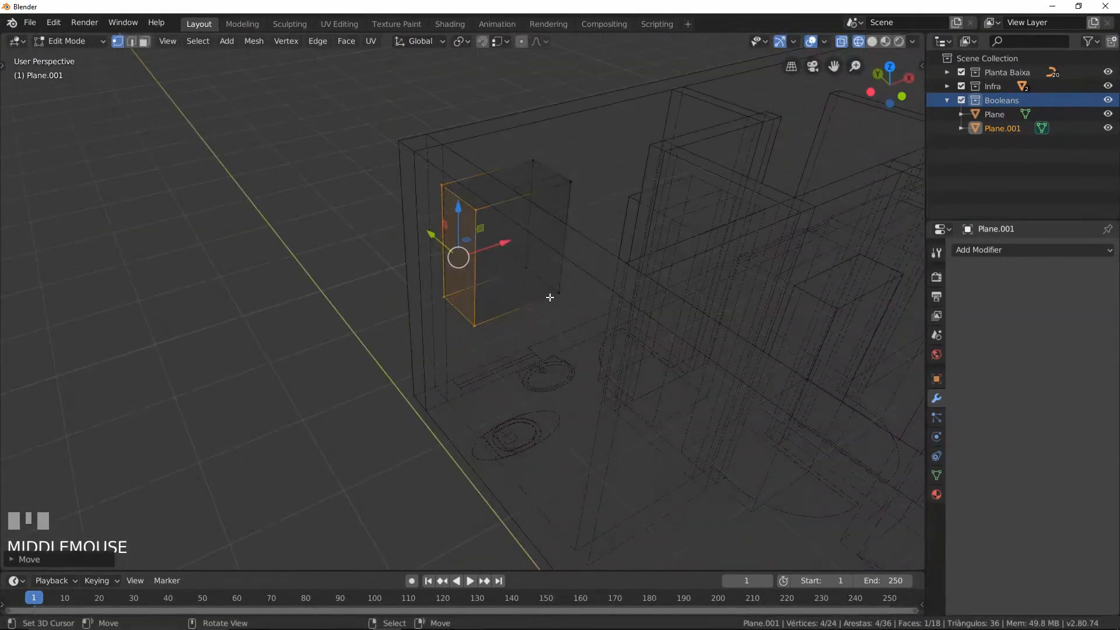
right_click(556, 296)
right_click(517, 264, "shift")
right_click(446, 296, "shift")
right_click(473, 326, "shift")
middle_click_drag(522, 315, 560, 276)
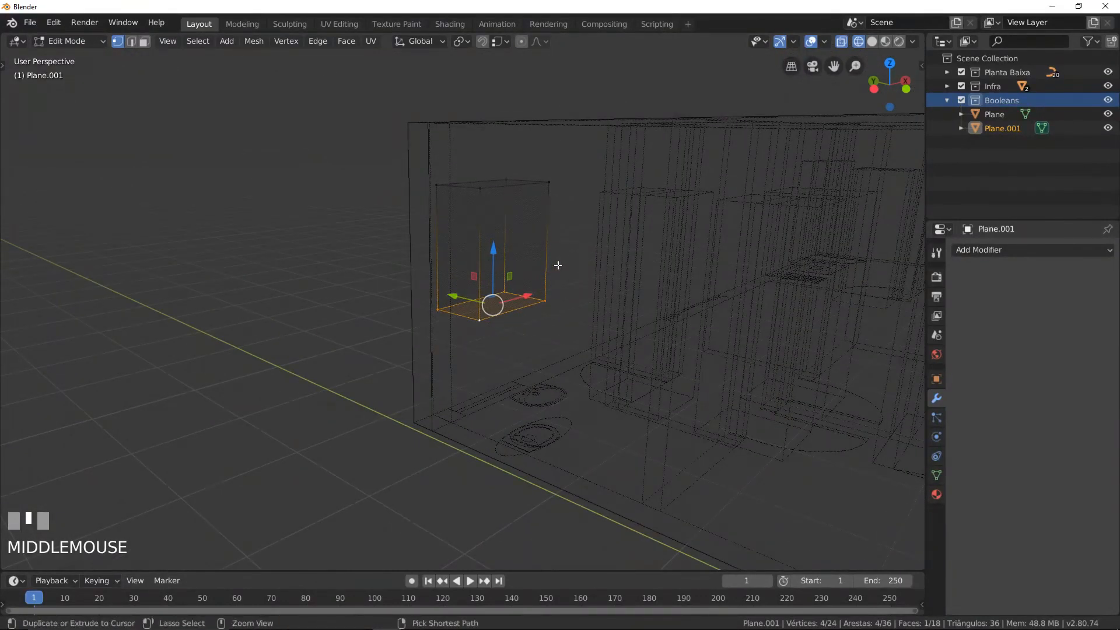
key("ctrl+r")
left_click(553, 252)
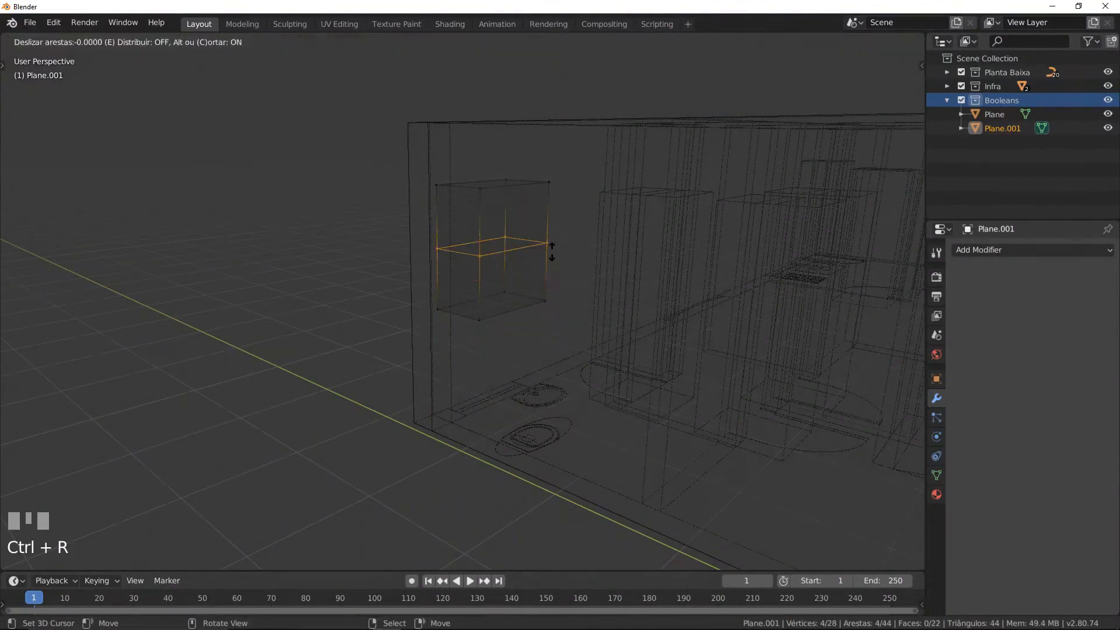
left_click(553, 250)
- Delete the bottom vertices of the bathroom window cutter so only its upper half remains
middle_click_drag(553, 251, 516, 253)
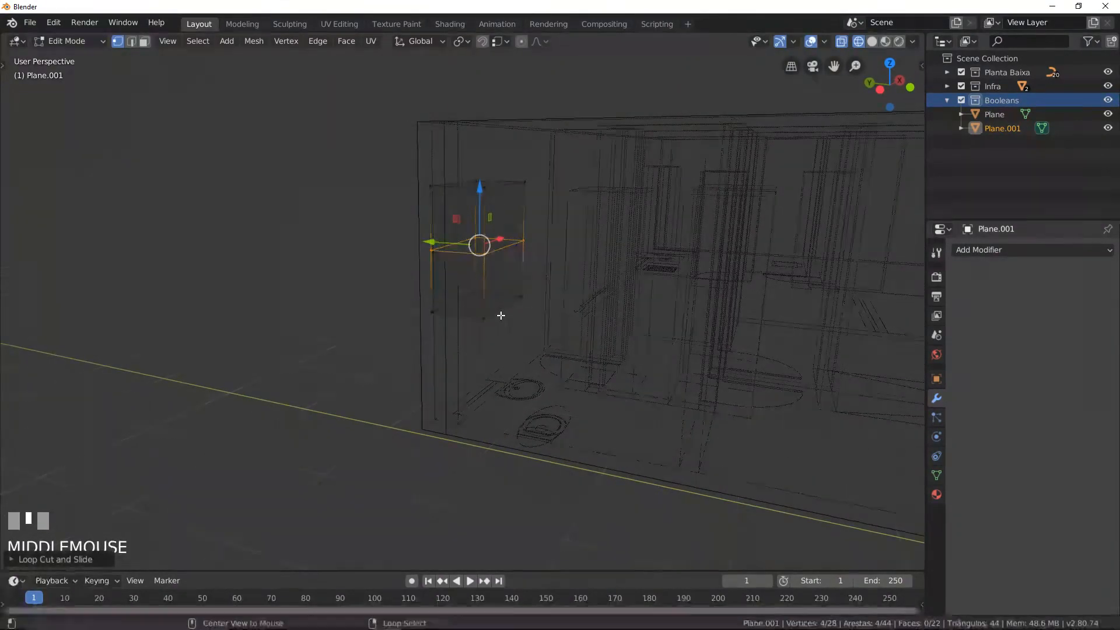
middle_click_drag(501, 315, 480, 300)
key("b")
left_click_drag(377, 288, 528, 336)
key("x")
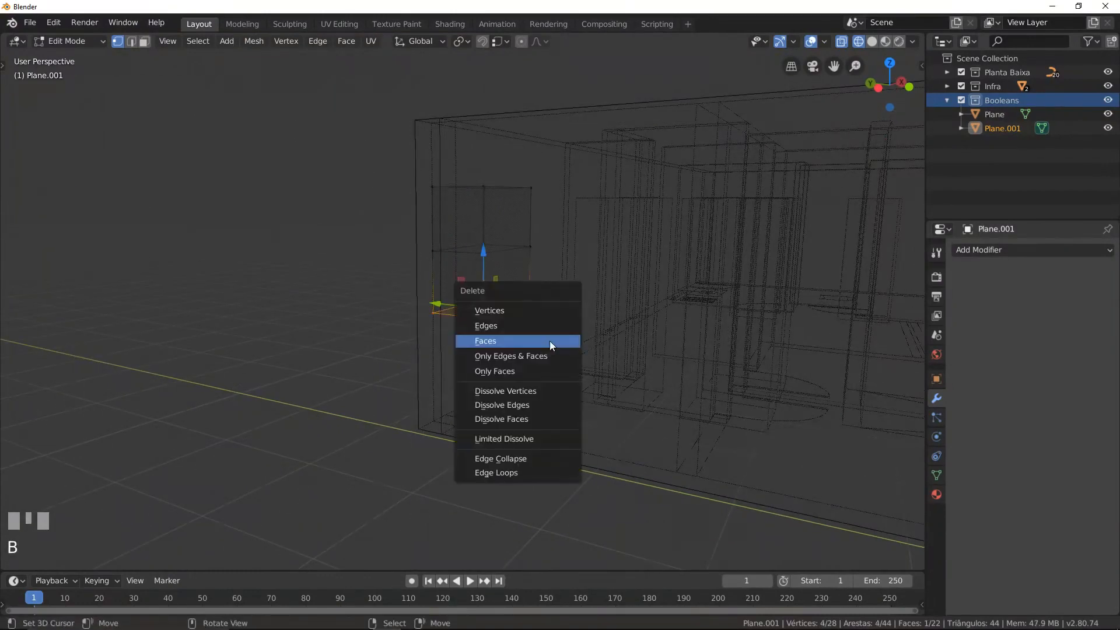
left_click(531, 311)
- In solid shading, select the four lower corners of the bathroom window cutter and fill them with a face
mouse_move(531, 310)
middle_mouse_down()
mouse_move(527, 252)
mouse_move(461, 282)
mouse_move(429, 347)
mouse_move(465, 306)
mouse_move(302, 260)
mouse_move(435, 291)
mouse_move(573, 283)
middle_mouse_up()
scroll(528, 254, "up", 2)
key("z")
left_click(576, 251)
scroll(460, 283, "up", 3)
right_click(298, 263)
right_click(642, 240, "shift")
right_click(297, 292, "shift")
middle_click_drag(299, 293, 509, 299)
right_click(610, 290, "shift")
middle_click_drag(612, 287, 608, 303)
scroll(600, 303, "up", 2)
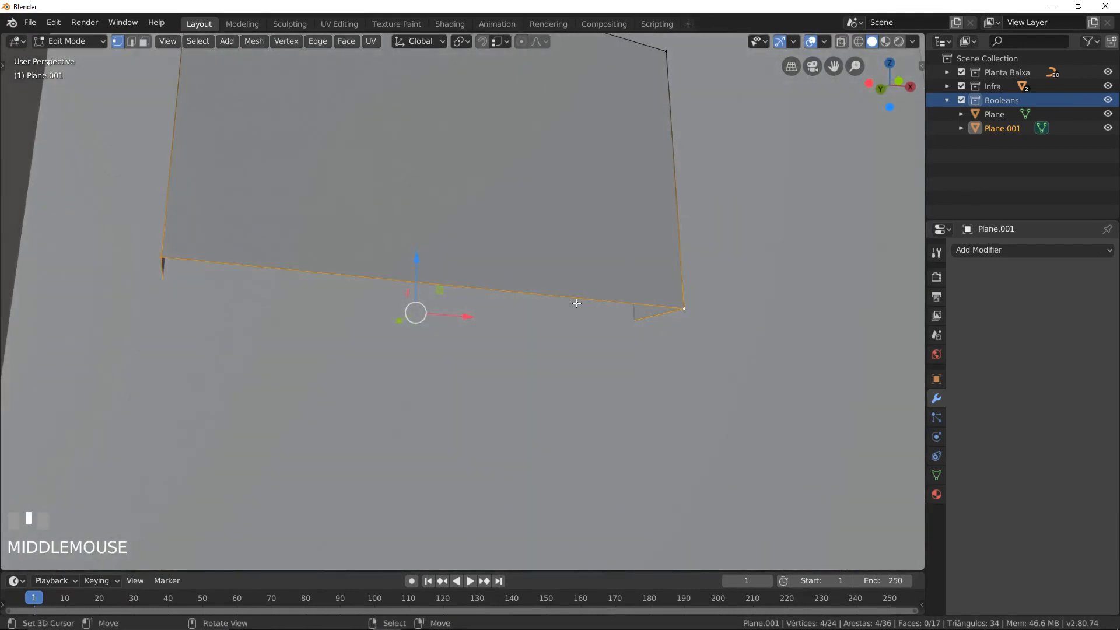
key("f")
- In top wireframe view, duplicate the right bedroom's window cutter and align the copy with the kitchen window
middle_click_drag(532, 282, 527, 368)
scroll(561, 332, "down", 3)
scroll(562, 332, "down", 3)
middle_click_drag(562, 332, 514, 303)
key("KP_7")
key("z")
key("KP_4")
scroll(513, 350, "down", 2)
key("b")
left_click_drag(523, 417, 647, 486)
middle_click_drag(678, 442, 509, 447, "shift")
key("shift+d")
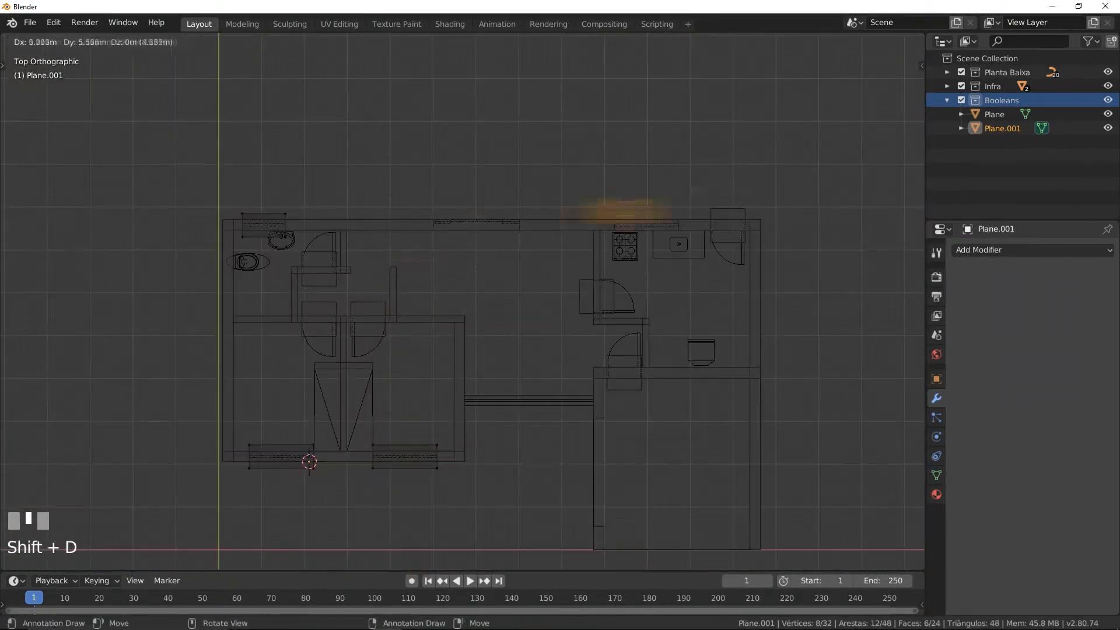
left_click(716, 175)
scroll(716, 172, "up", 4)
left_click_drag(640, 278, 626, 278)
key("alt+a")
scroll(626, 274, "down", 4)
- Edit the door cutters object and duplicate the right bedroom's door cutter onto the wide opening in the living room's rear wall
key("Tab")
left_click(401, 318)
key("Tab")
key("alt+a")
key("b")
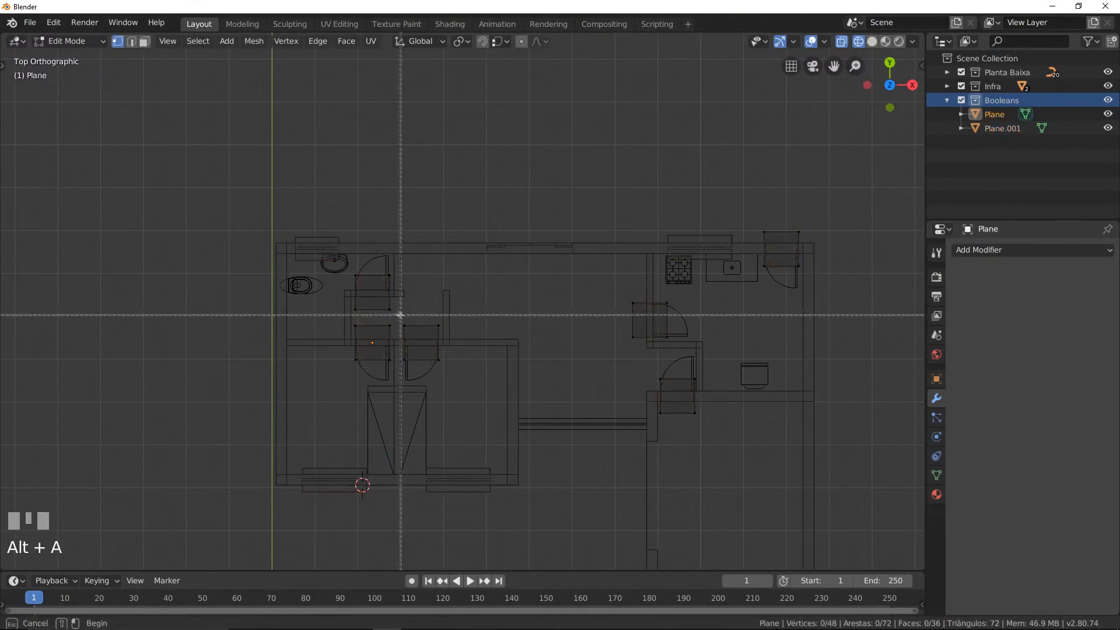
left_click_drag(401, 315, 463, 369)
key("shift+d")
left_click(468, 259)
left_click_drag(474, 250, 574, 246)
key("alt+a")
- Fit the new door cutter to the width of the living room opening and scale it along Y
key("b")
left_click_drag(523, 217, 555, 279)
left_click_drag(590, 249, 596, 288)
key("alt+a")
key("b")
key("s")
key("y")
left_click(560, 272)
left_click_drag(530, 193, 530, 191)
- Select the bathroom and bedroom door cutters and scale them along Y to make them thinner
key("alt+a")
key("b")
left_click_drag(350, 267, 452, 371)
key("s")
key("y")
key("s")
key("y")
- Scale the kitchen door cutter along X and the service area's door cutter along Y to slim them down
key("alt+a")
key("b")
left_click_drag(608, 291, 724, 426)
key("s")
key("x")
key("alt+a")
key("b")
key("s")
key("y")
left_click(710, 402)
- Select the kitchen's exterior door cutter and scale it along Y to make it thinner
key("alt+a")
key("b")
left_click_drag(745, 215, 840, 297)
key("s")
key("y")
left_click(814, 273)
- Finish editing the door cutters, return to a solid perspective view and select the window cutters object
key("Tab")
middle_click_drag(520, 429, 587, 315)
key("shift+z")
key("alt+a")
right_click(570, 365)
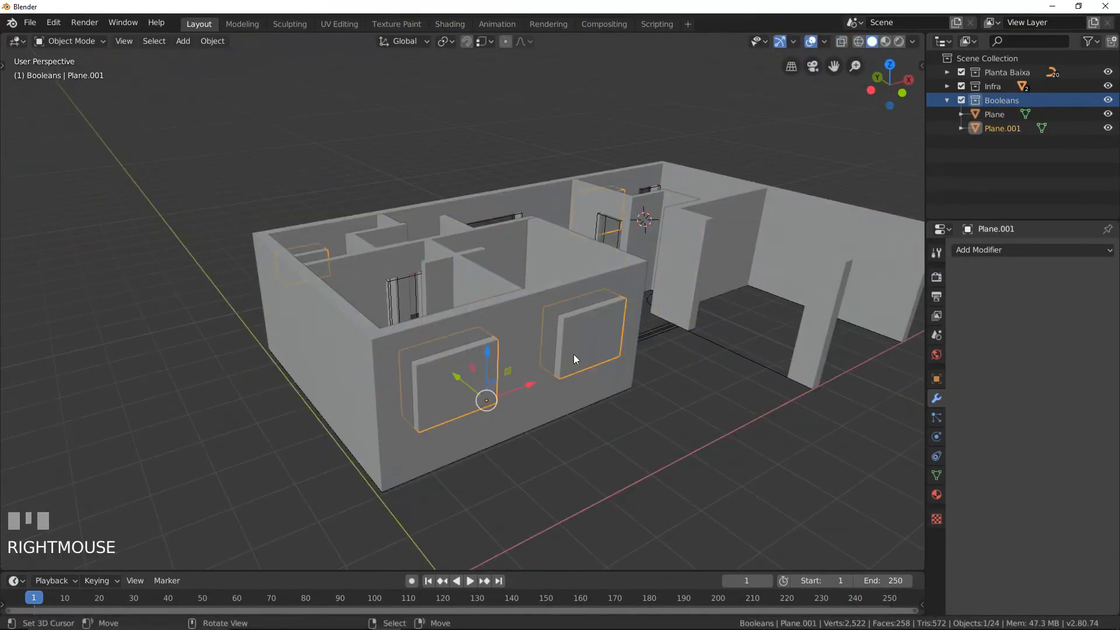
key("g")
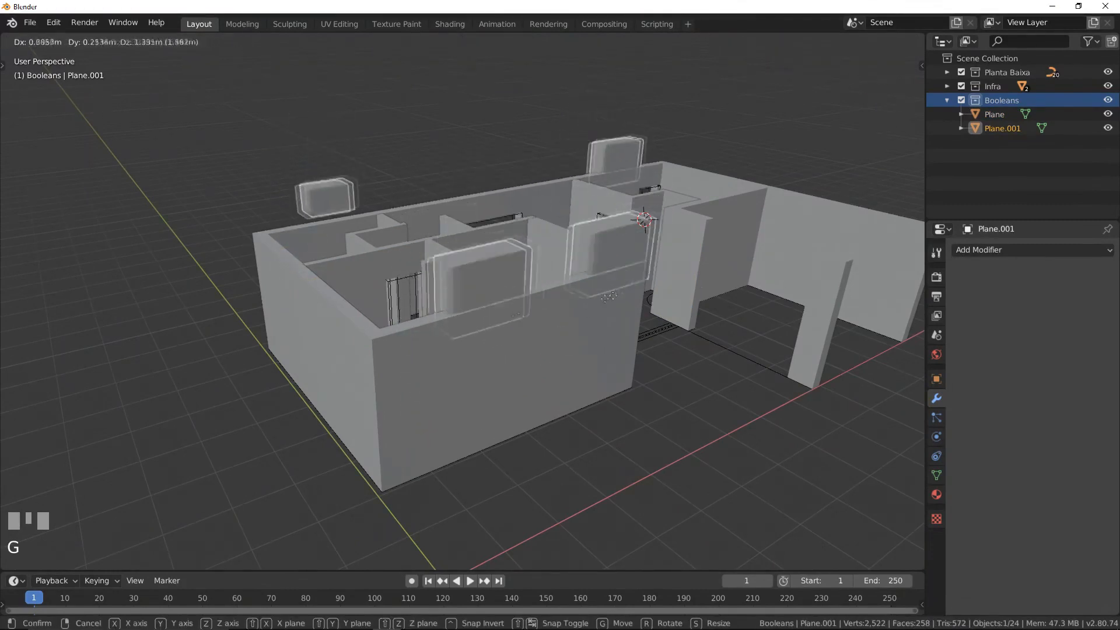
key("Escape")
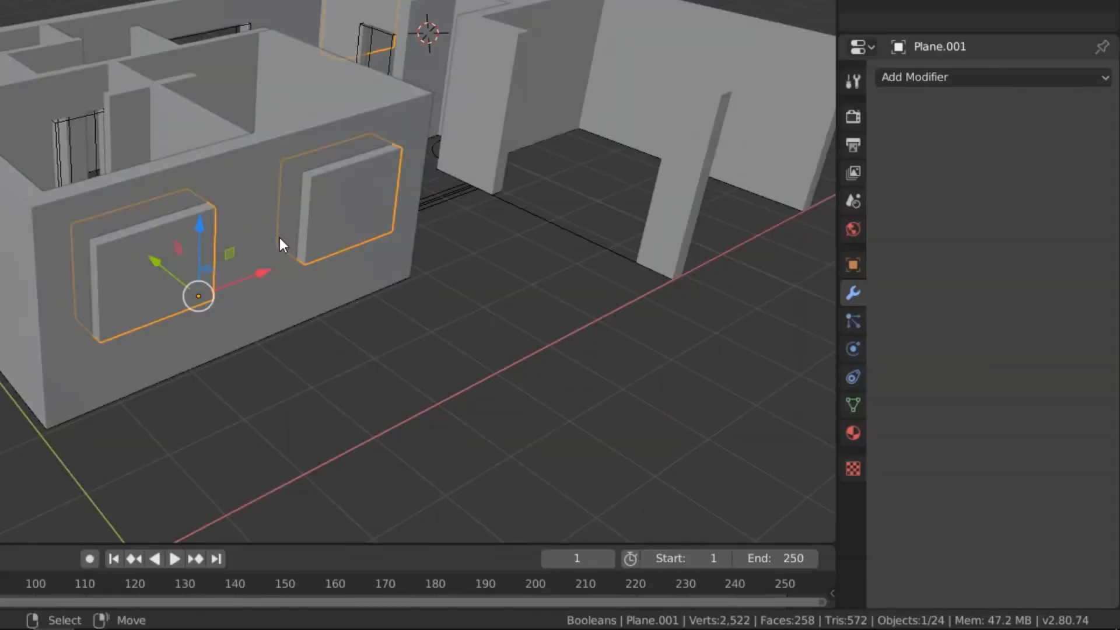
- Set the window cutters object to display as Wire and select the exterior walls object
left_click(859, 264)
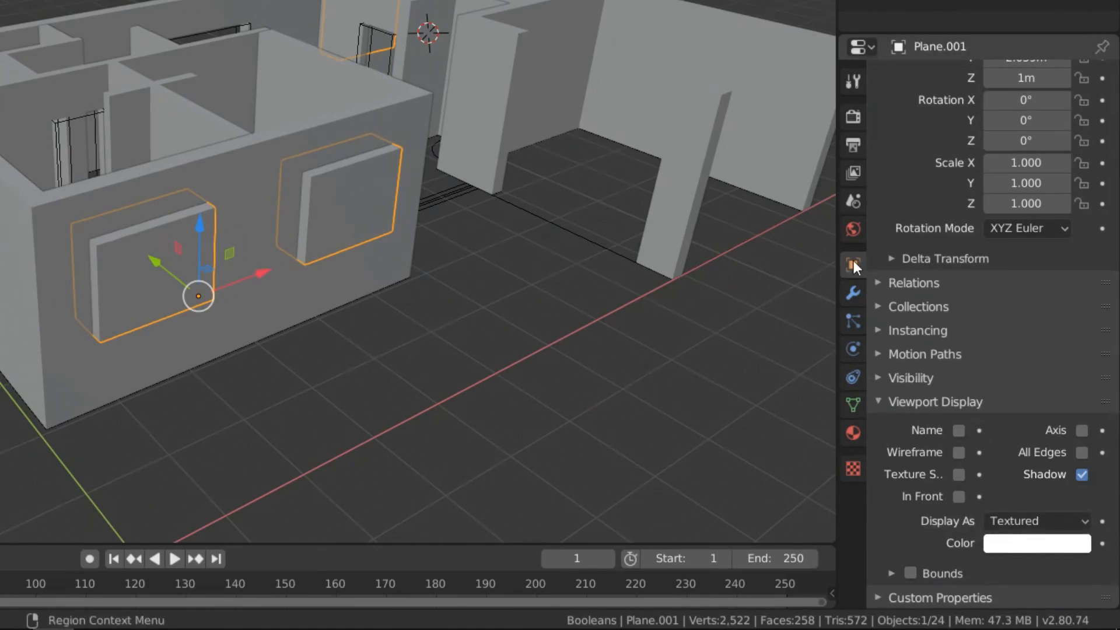
left_click(1025, 521)
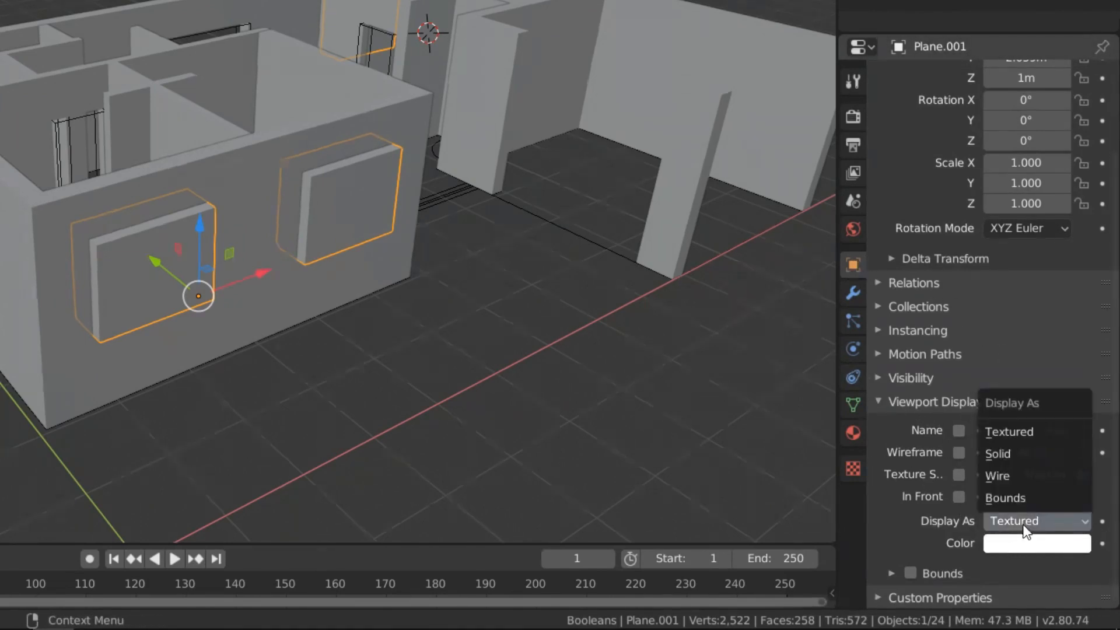
left_click(1007, 475)
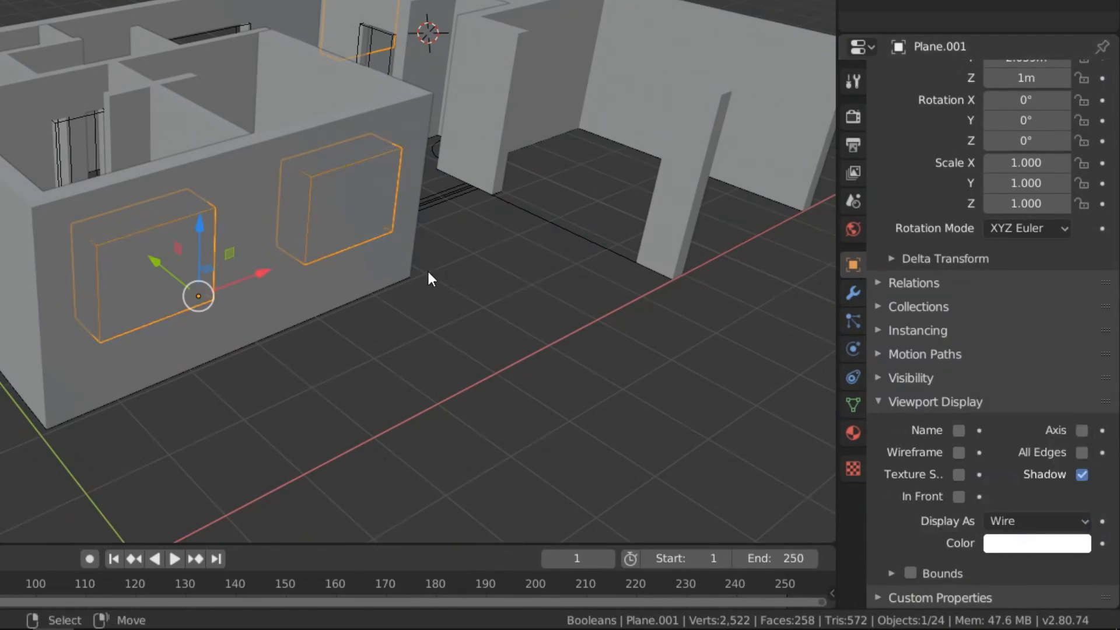
left_click(275, 150)
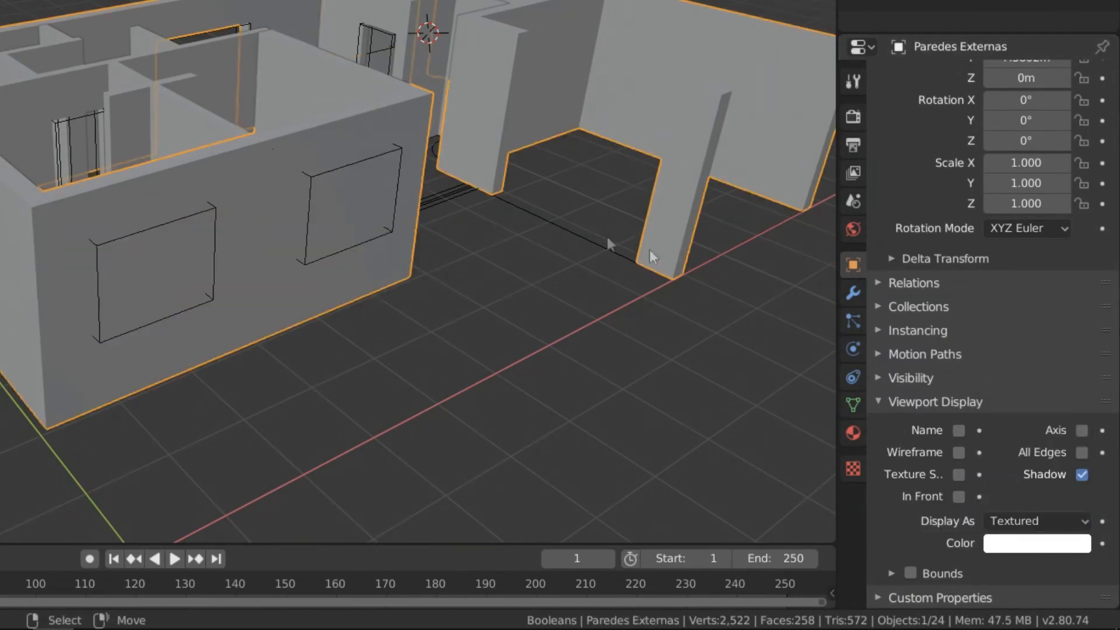
- Add a second Boolean modifier in Difference mode to the exterior walls and pick the window cutters as its object
scroll(944, 177, "up", 3)
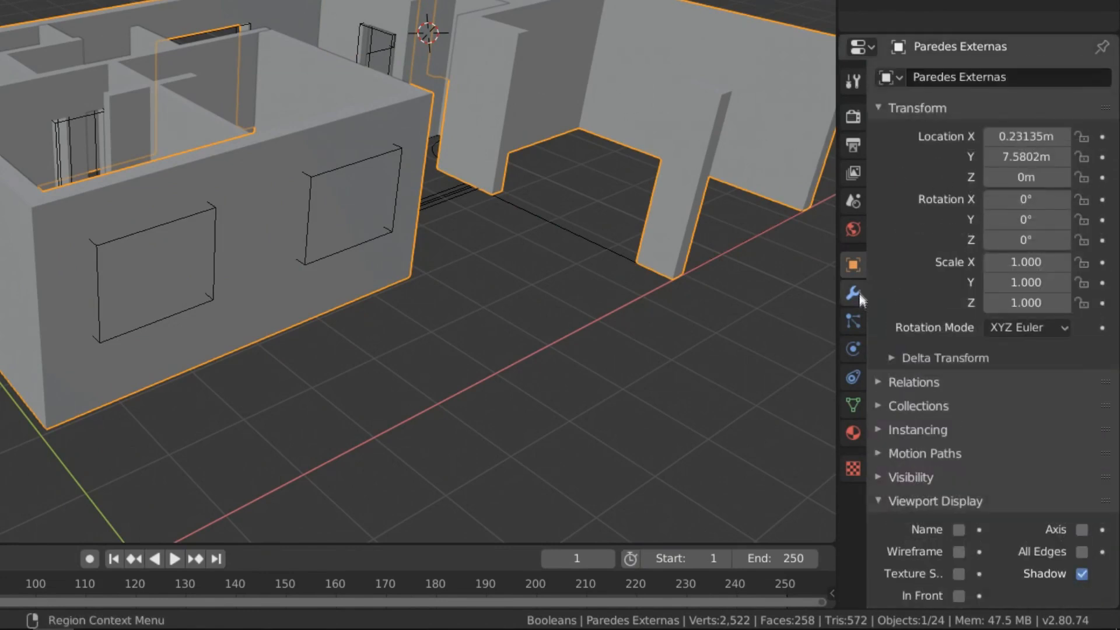
left_click(854, 292)
left_click(901, 80)
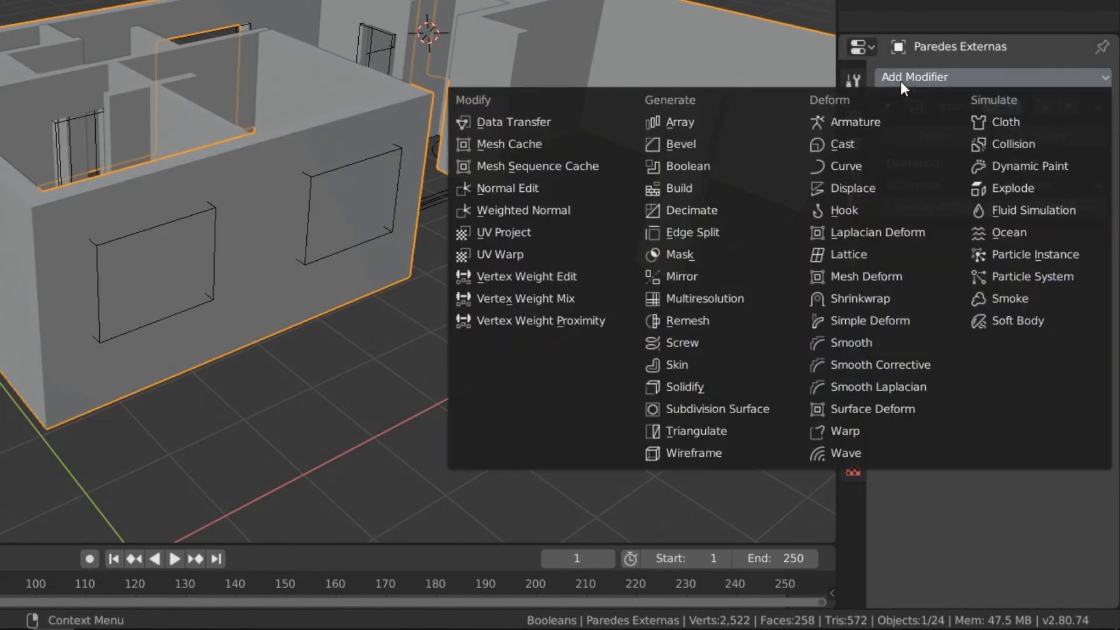
left_click(708, 164)
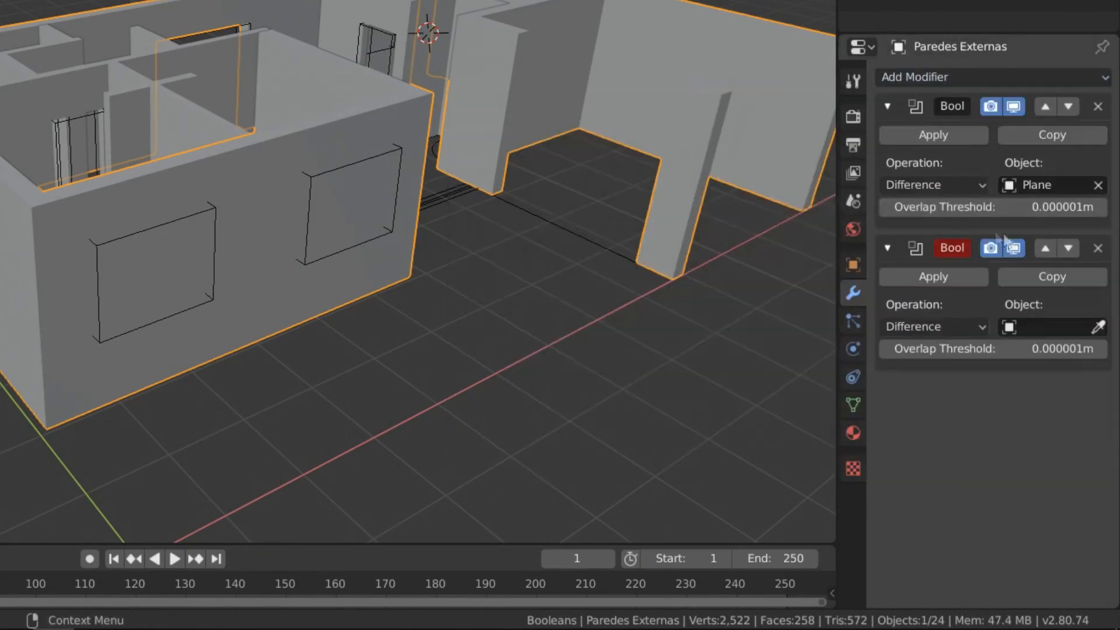
left_click(1098, 327)
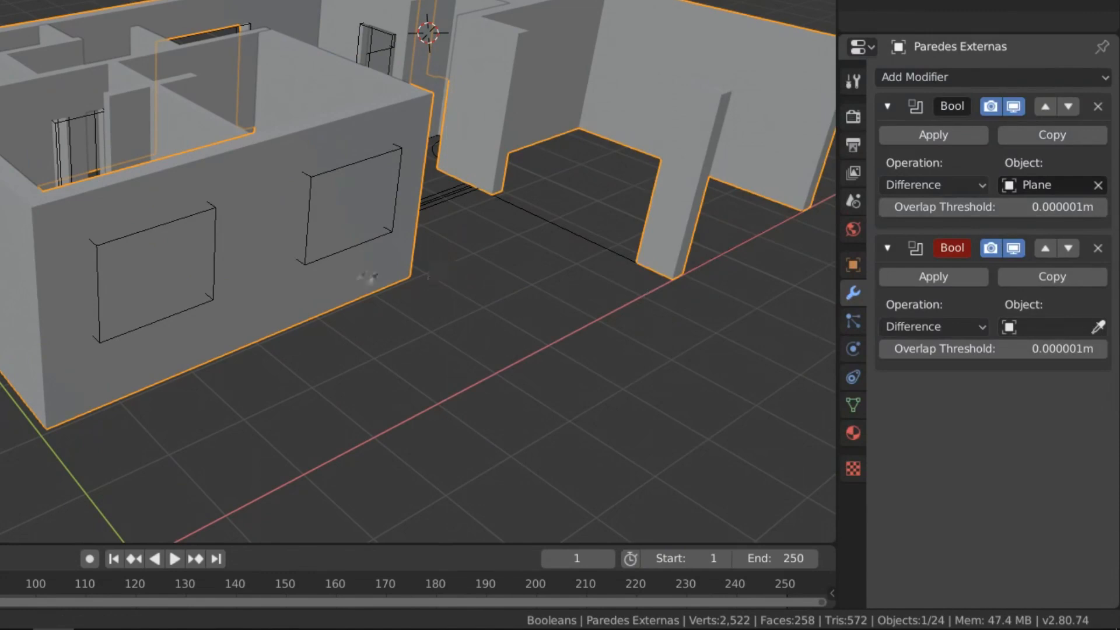
left_click(215, 205)
middle_click_drag(228, 210, 658, 204)
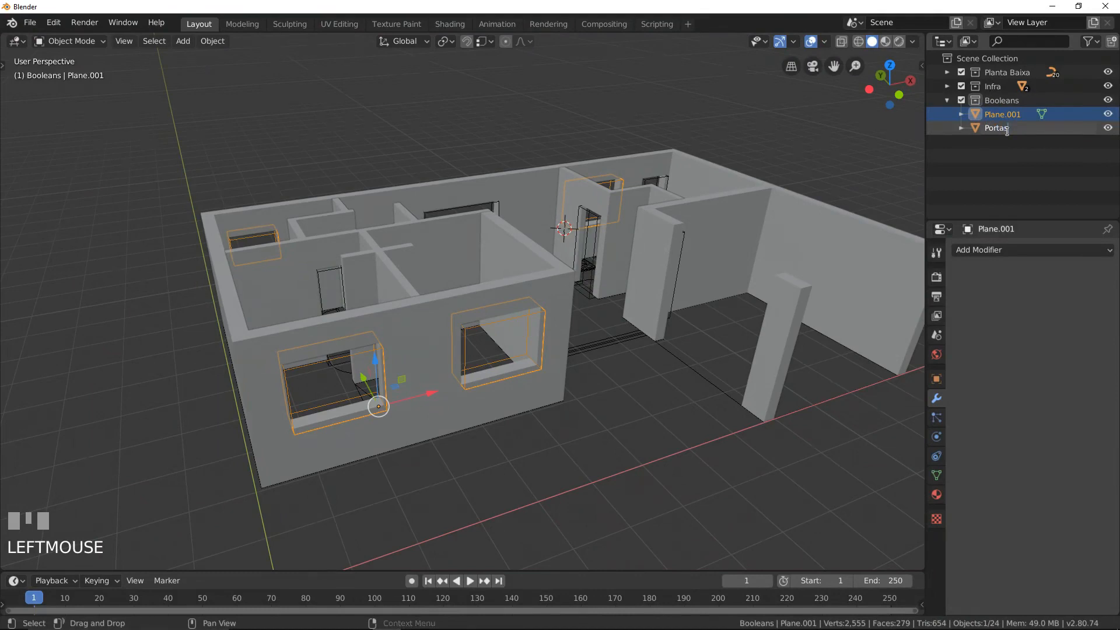
- Rename the door cutters object as Portas_bo and the window cutters object as Janelas_bo
key("Return")
double_click(1005, 117)
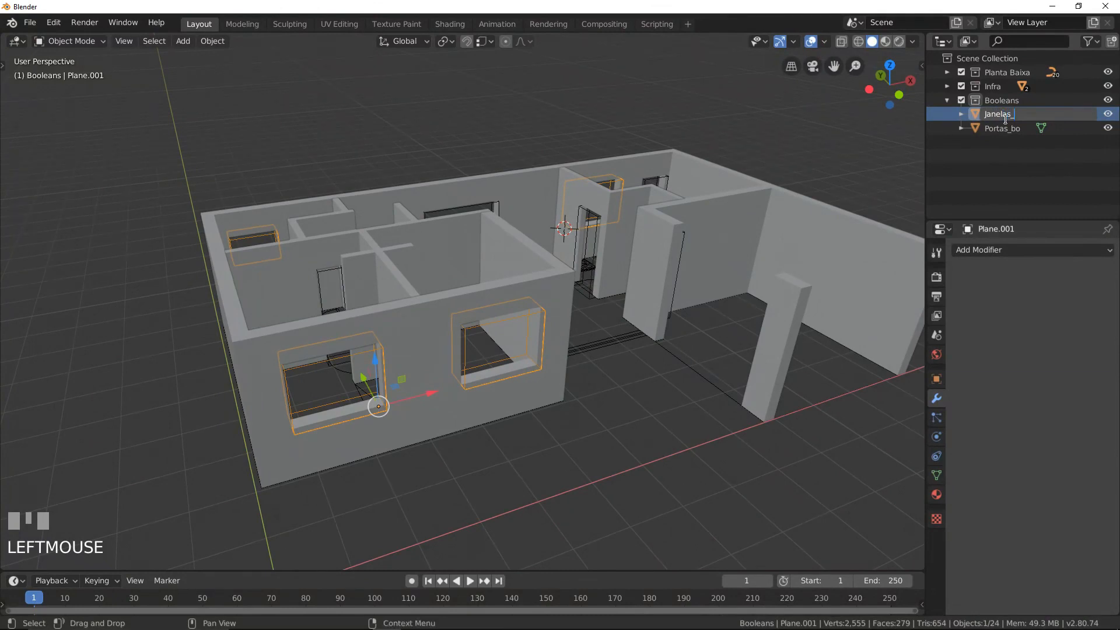
type("Janelas_bo")
key("Return")
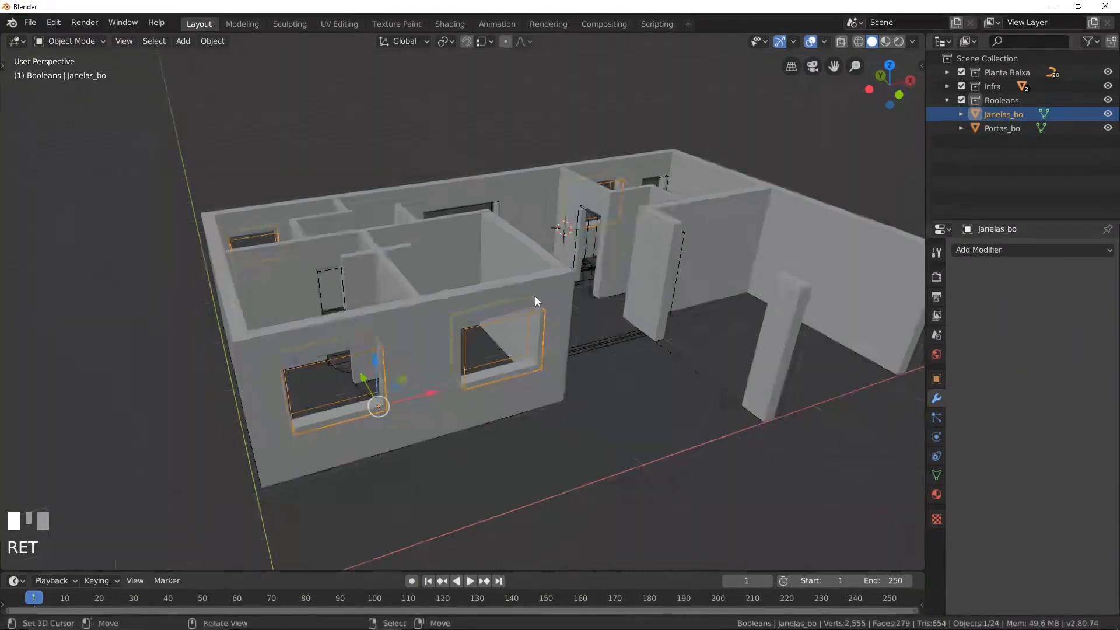
- Switch the viewport to Rendered shading with the whole house in view
scroll(558, 297, "up", 3)
middle_click_drag(558, 296, 588, 245, "shift")
scroll(588, 245, "down", 1, "shift")
key("z")
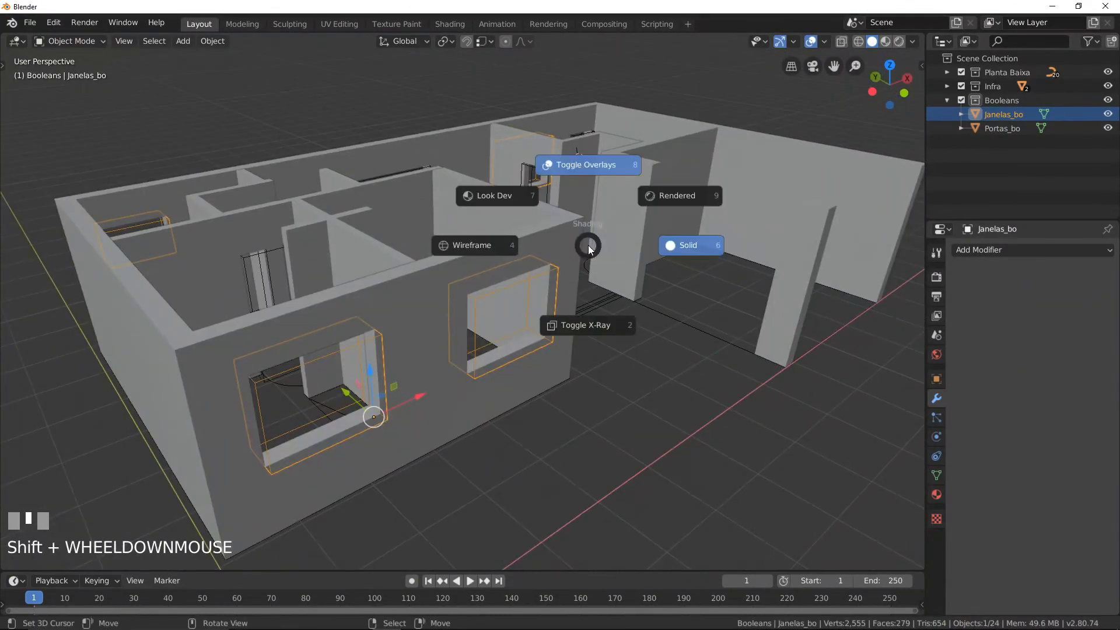
left_click(660, 205)
scroll(605, 229, "down", 2)
mouse_move(605, 234)
middle_mouse_down()
mouse_move(604, 249)
mouse_move(564, 257)
mouse_move(521, 242)
middle_mouse_up()
- Add a camera, align it to the current view and pull it back to frame the house
key("shift+a")
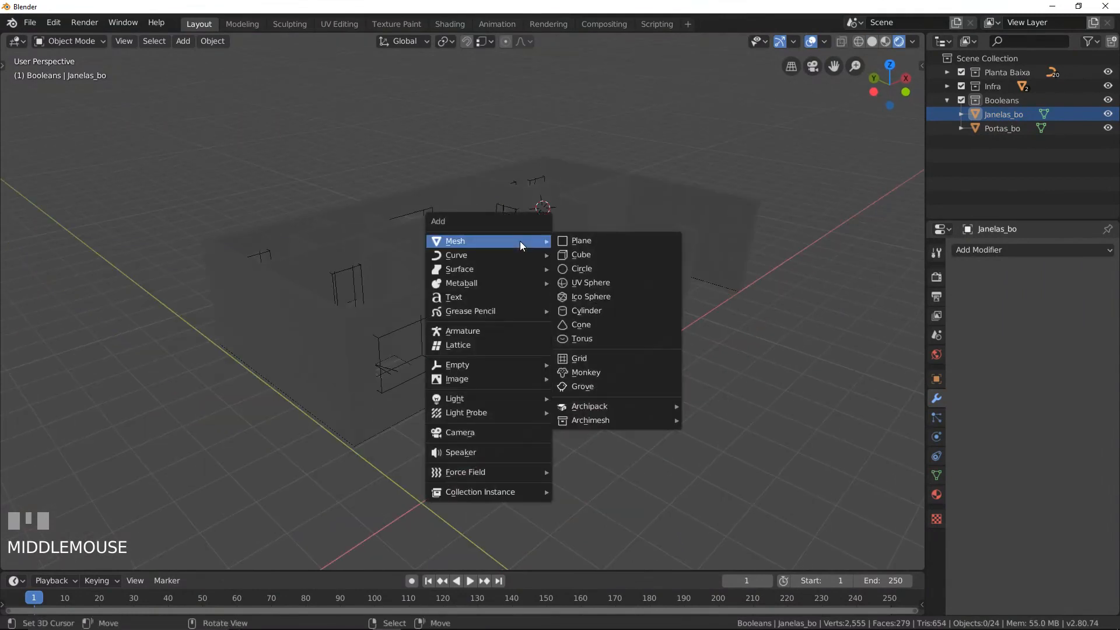
left_click(474, 434)
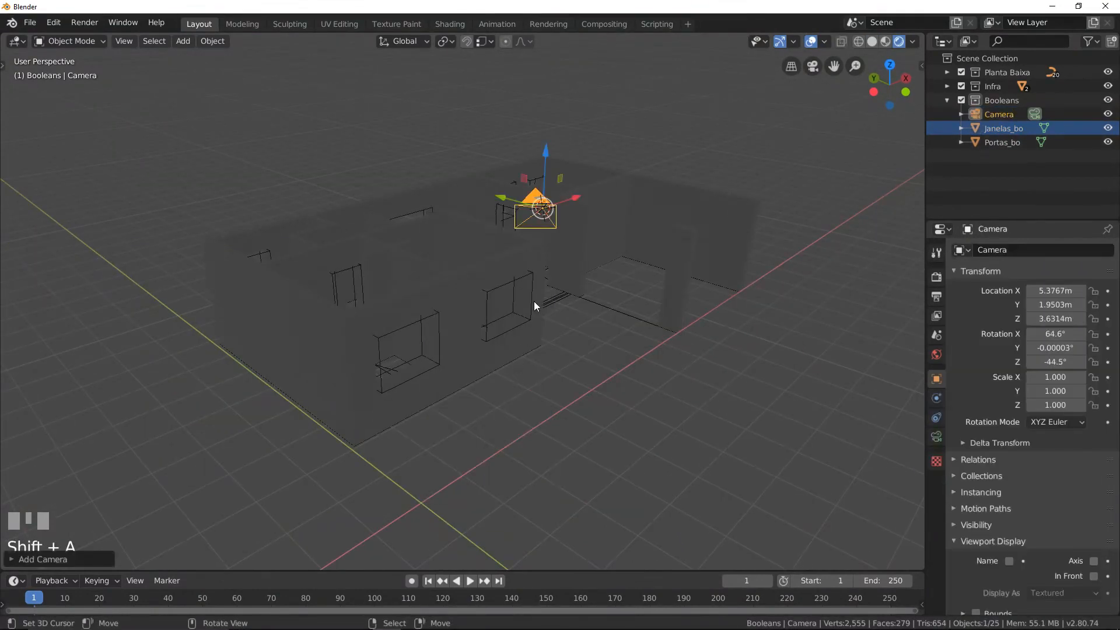
key("ctrl+alt+KP_0")
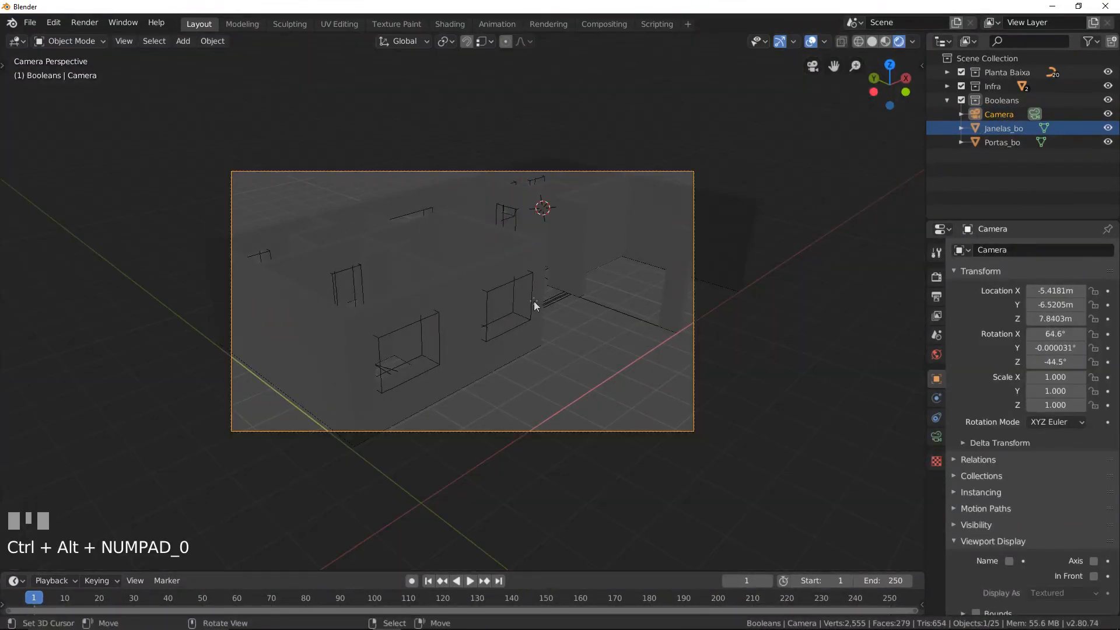
key("g")
left_click(565, 324)
- Add a point light and move it beside the front window near the corner of the house
key("shift+a")
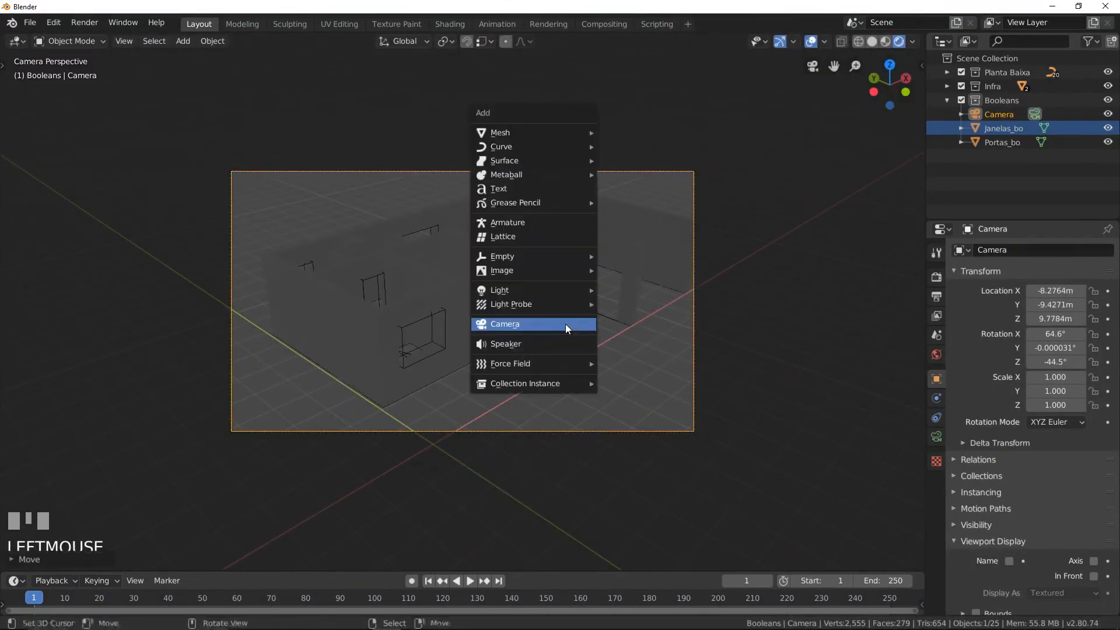
mouse_move(552, 296)
left_click(629, 290)
key("g")
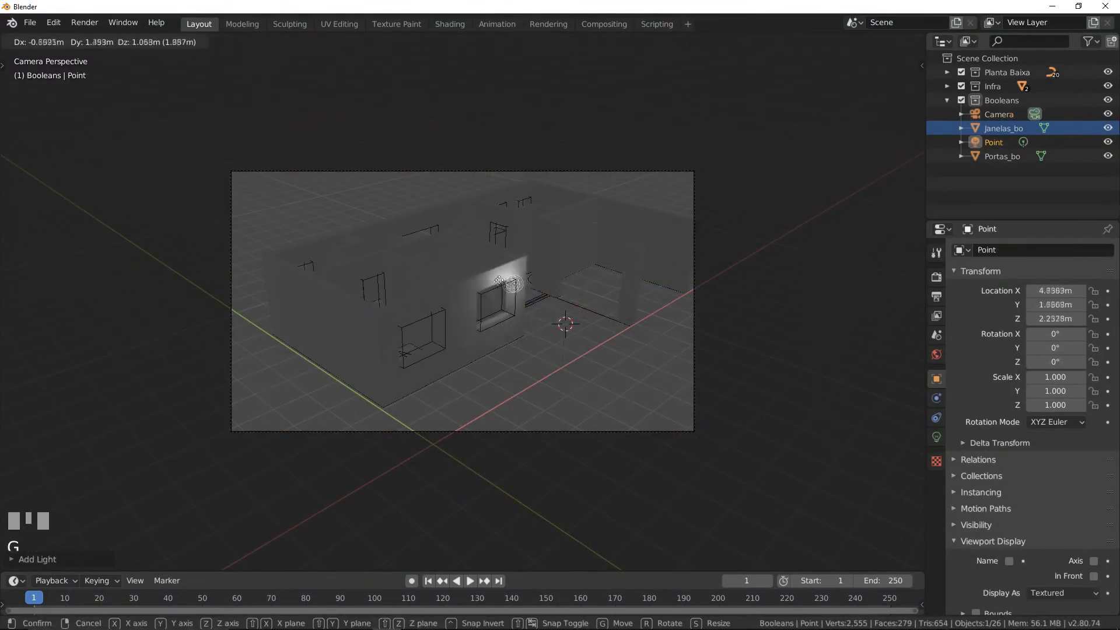
left_click(528, 290)
scroll(593, 119, "up", 2)
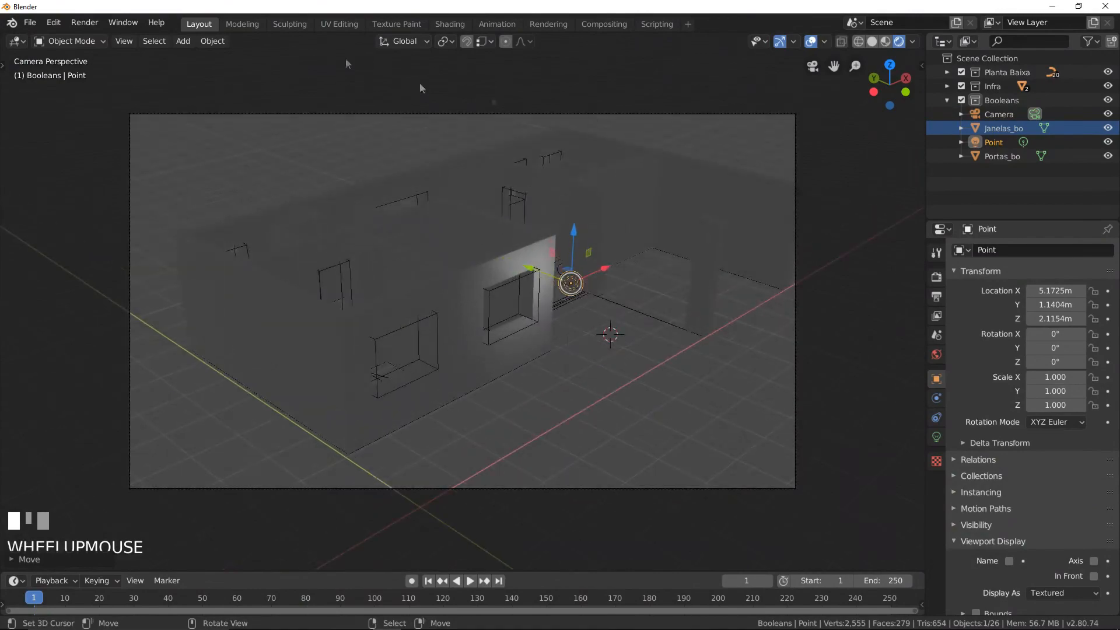
- Render the image to check the window openings, then close the render result
left_click(85, 22)
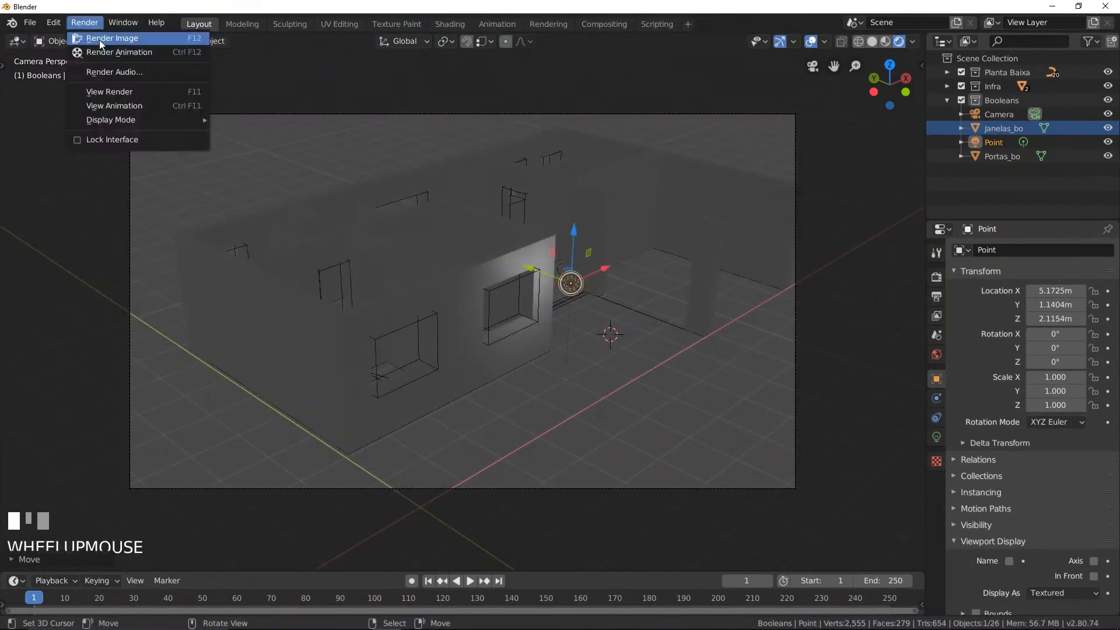
left_click(101, 39)
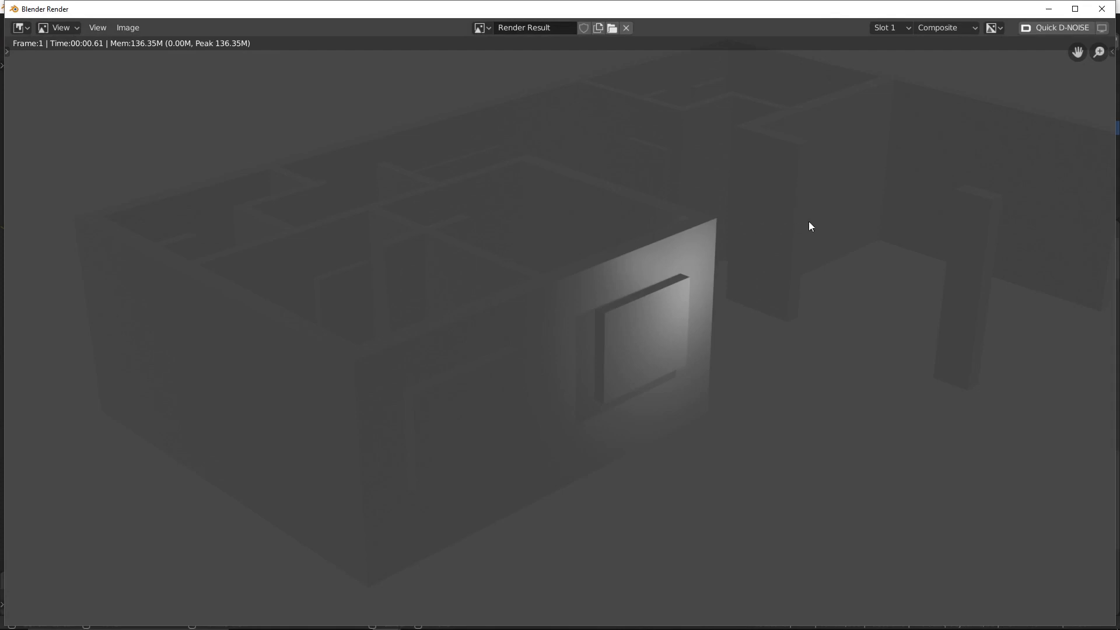
key("Escape")
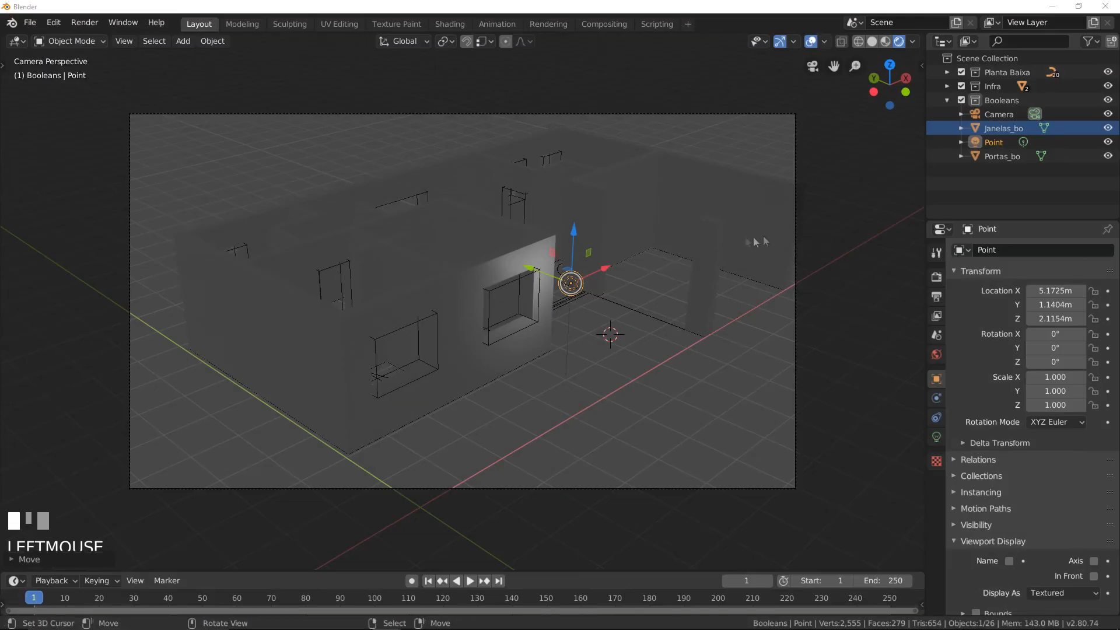
- Delete the point light and leave the camera view
key("x")
left_click(548, 285)
middle_click_drag(548, 285, 625, 279)
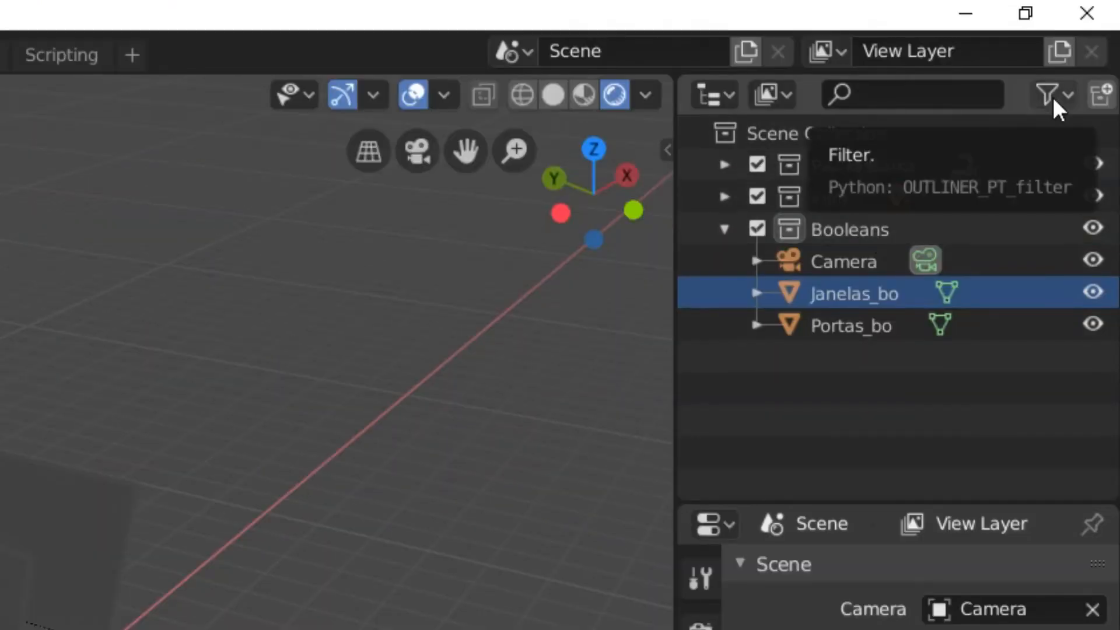
- Show the render-visibility restriction toggles in the outliner
left_click(1048, 95)
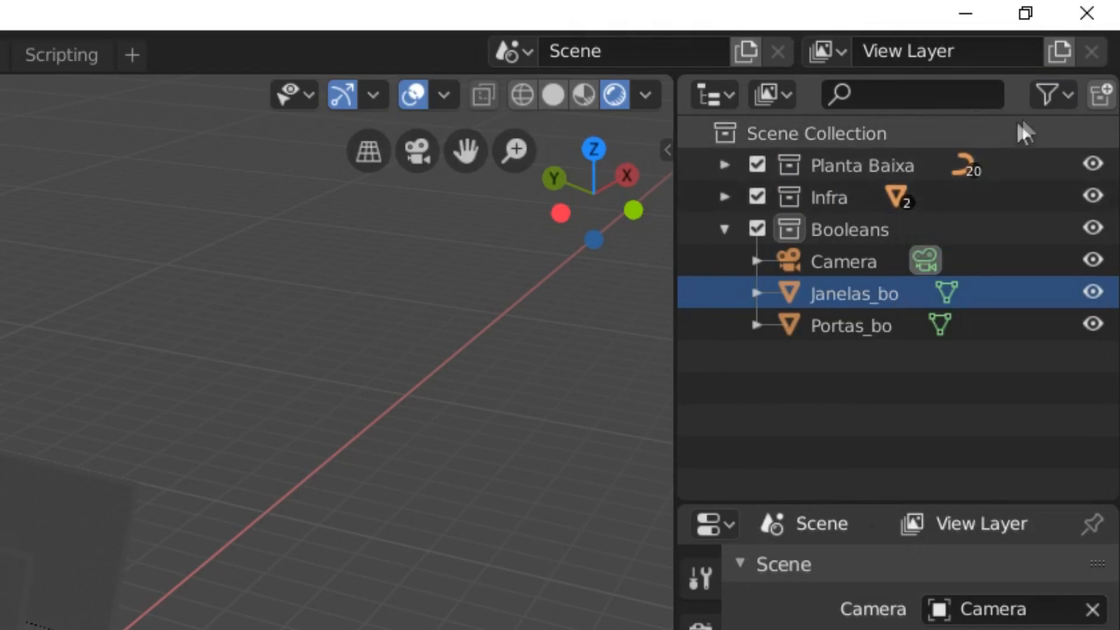
left_click(1048, 94)
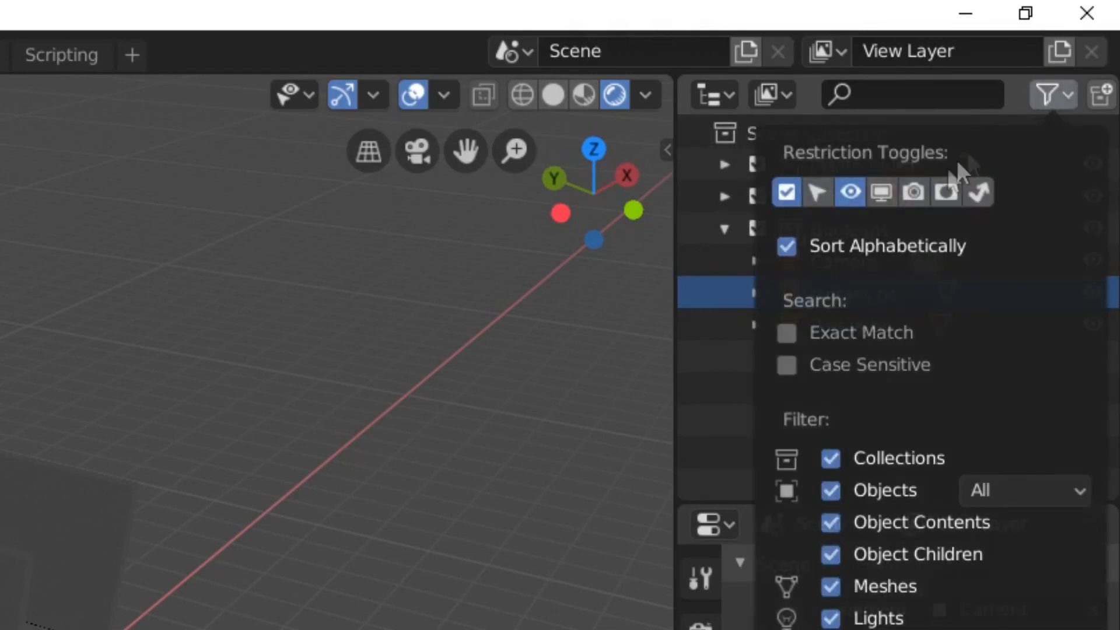
left_click(922, 194)
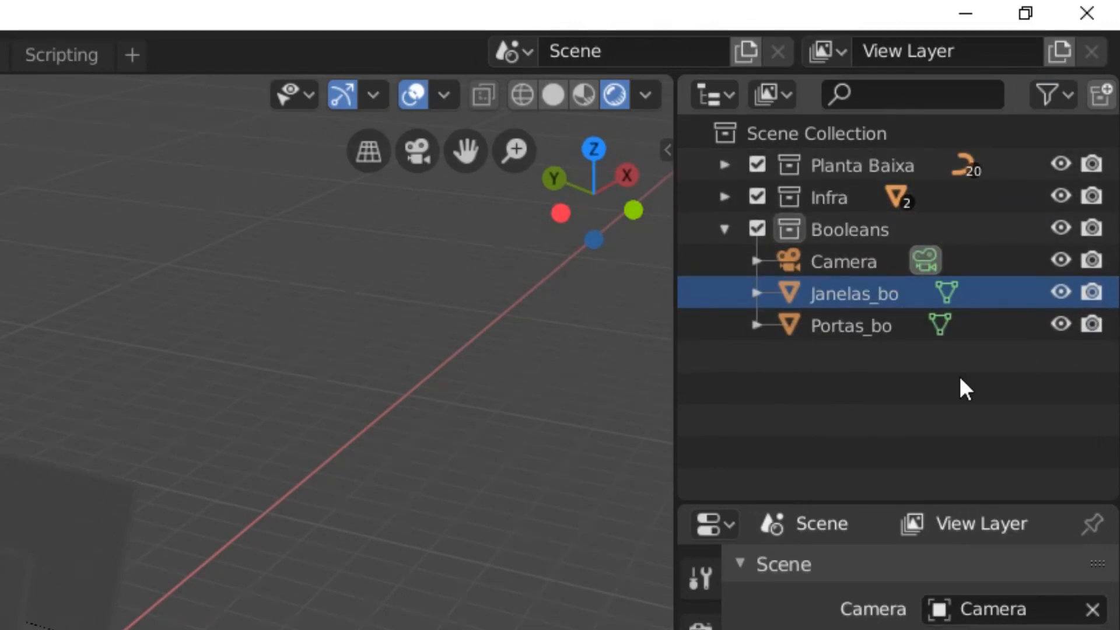
- Disable the Booleans collection in renders, collapse it and render the image to check the openings
left_click(873, 229)
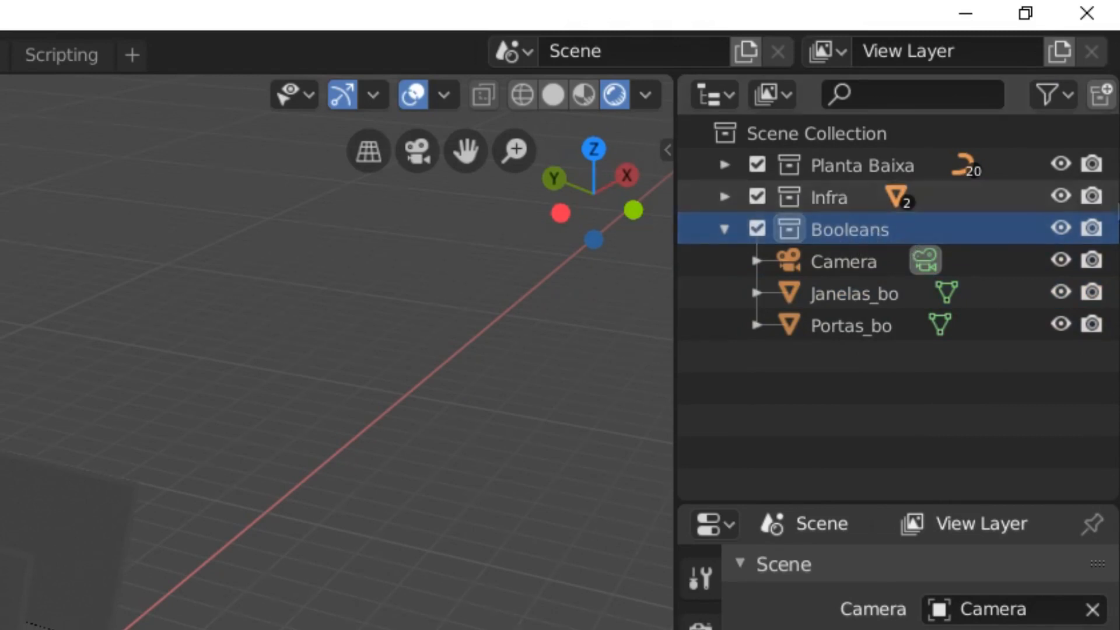
left_click(1092, 229)
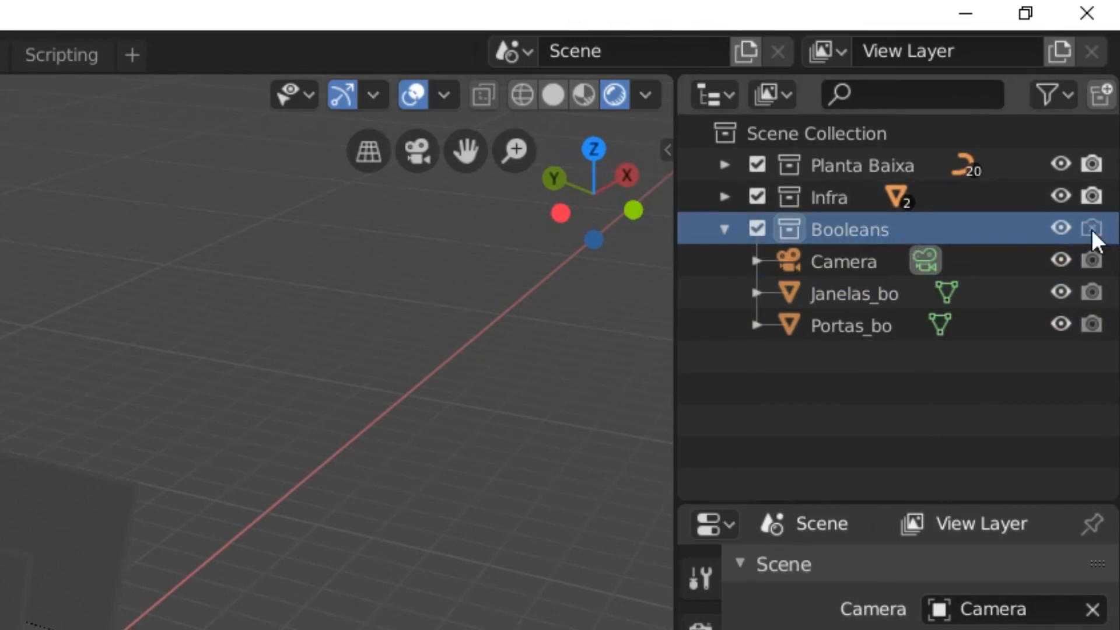
left_click(725, 229)
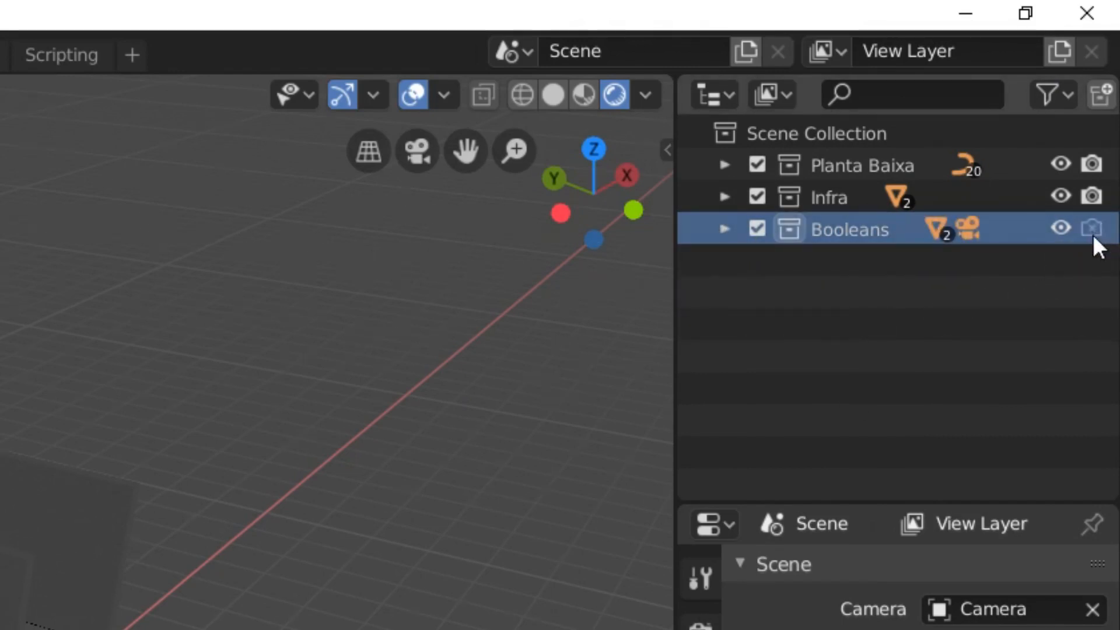
key("F12")
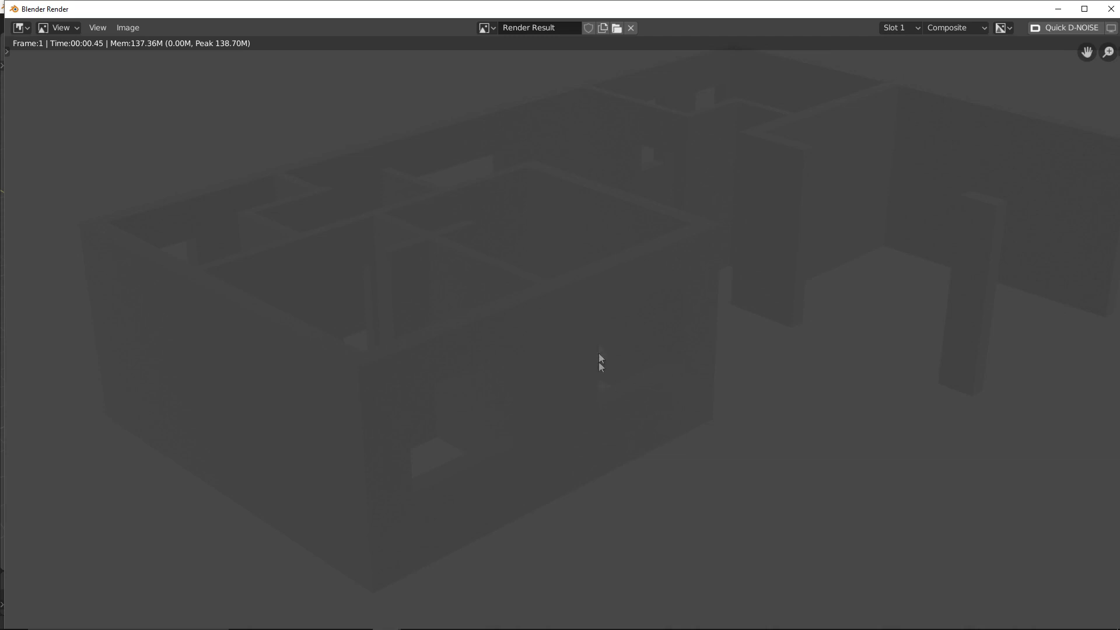
left_click(1109, 15)
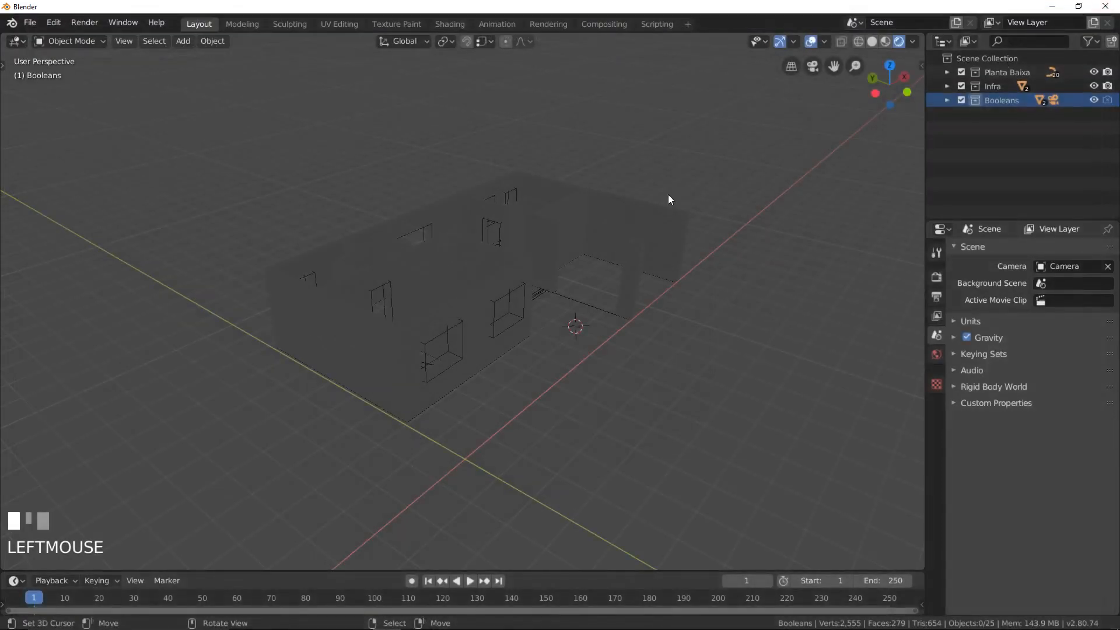
- Add a sun light, raise it along Z above the house, rotate it and render the image to check the openings
middle_click_drag(613, 325, 638, 302)
key("shift+a")
left_click(592, 338)
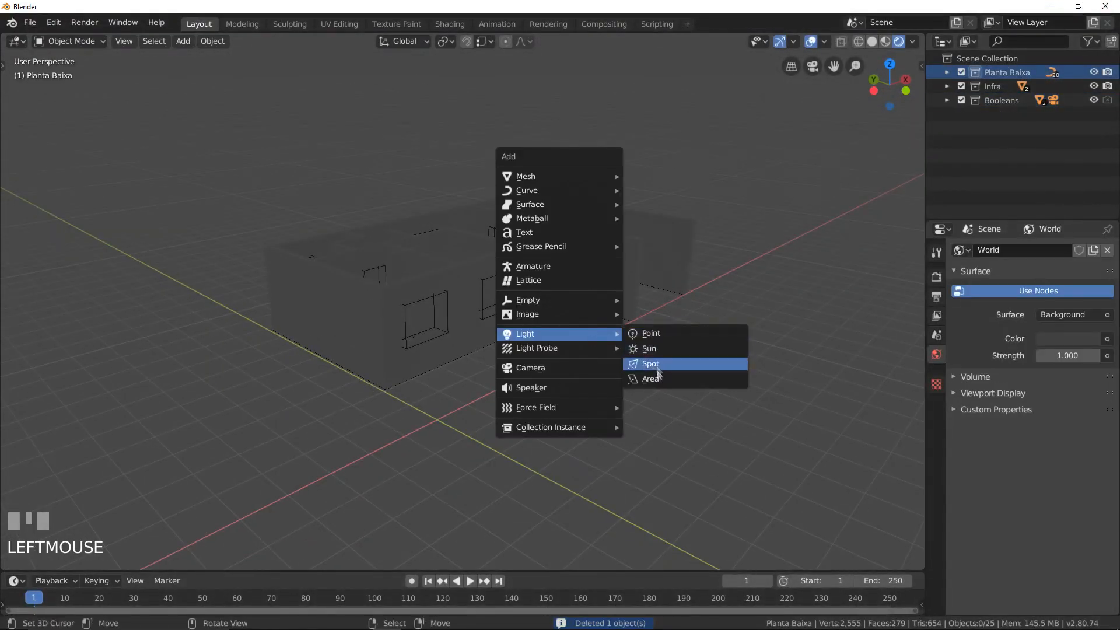
left_click(660, 348)
key("g")
key("z")
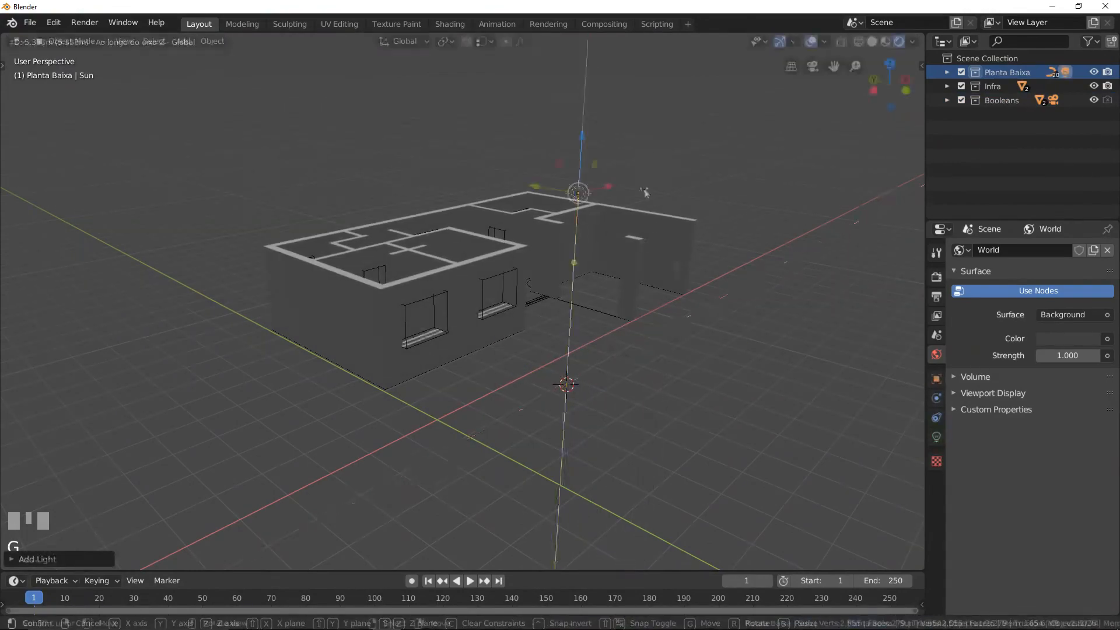
key("r")
left_click(614, 412)
key("F12")
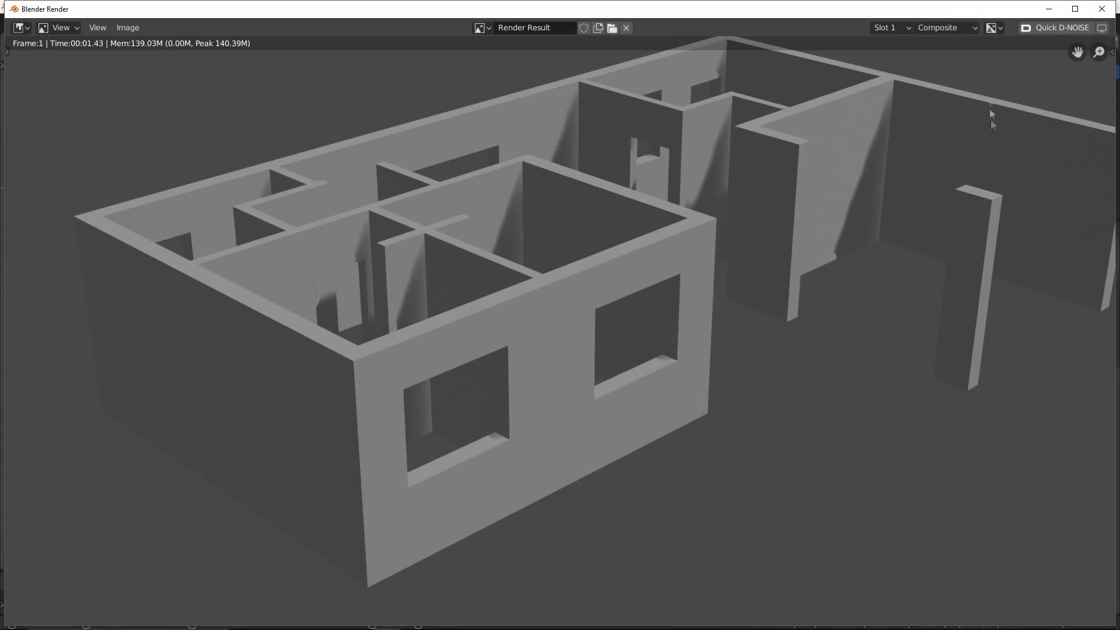
left_click(1109, 7)
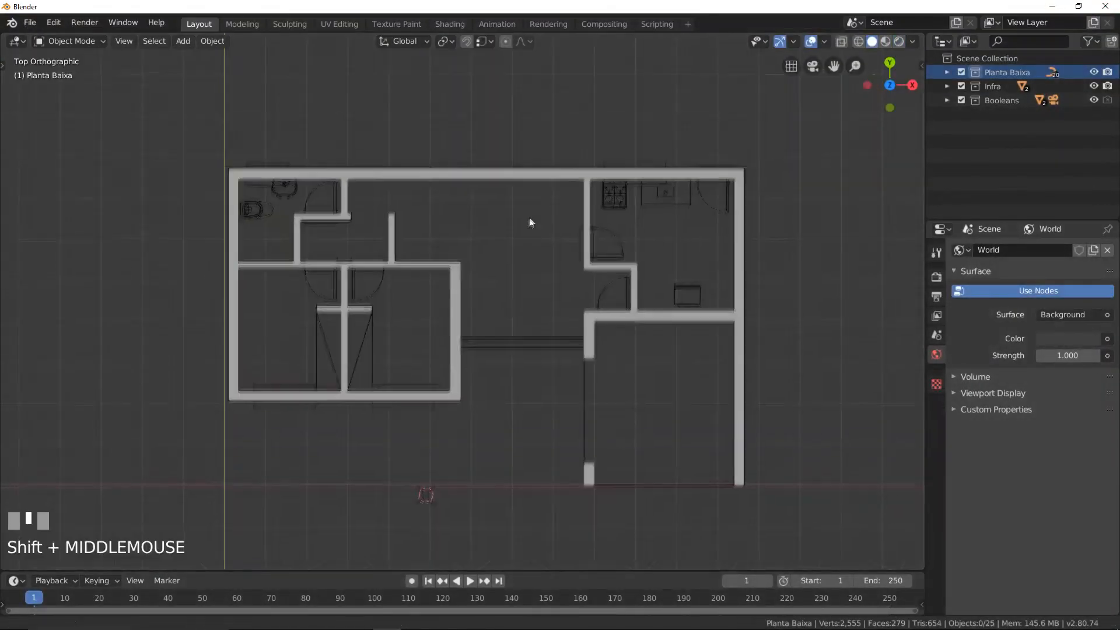
- Place the 3D cursor in the middle of the plan, add a plane there and scale it up to serve as the floor
middle_click_drag(529, 219, 531, 215, "shift")
left_click(493, 294)
key("shift+a")
mouse_move(493, 135)
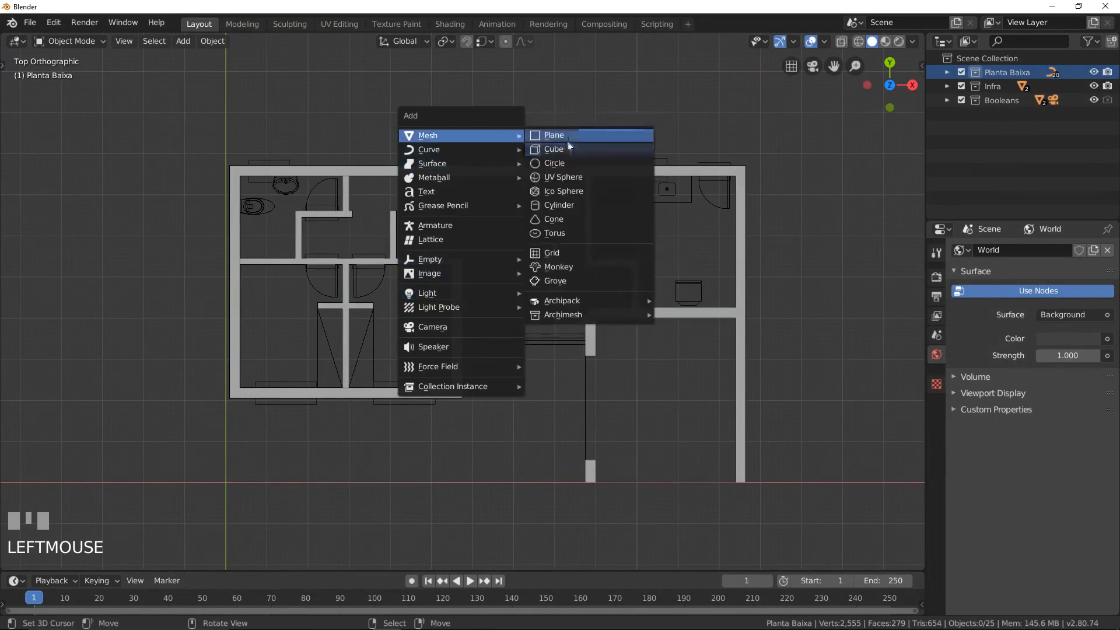
left_click(561, 134)
key("s")
left_click(793, 163)
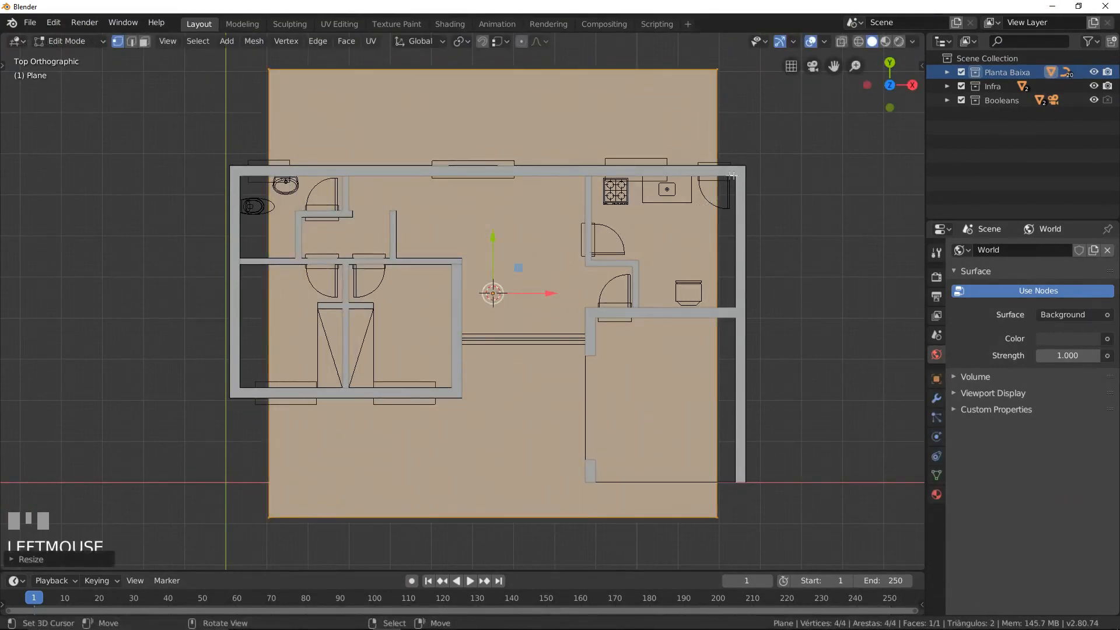
- Select the floor plane's edge on the garage side and move it along X to the exterior wall's outer face
key("alt+a")
scroll(701, 158, "down", 2)
key("b")
left_click_drag(611, 91, 707, 456)
left_click_drag(700, 296, 710, 293)
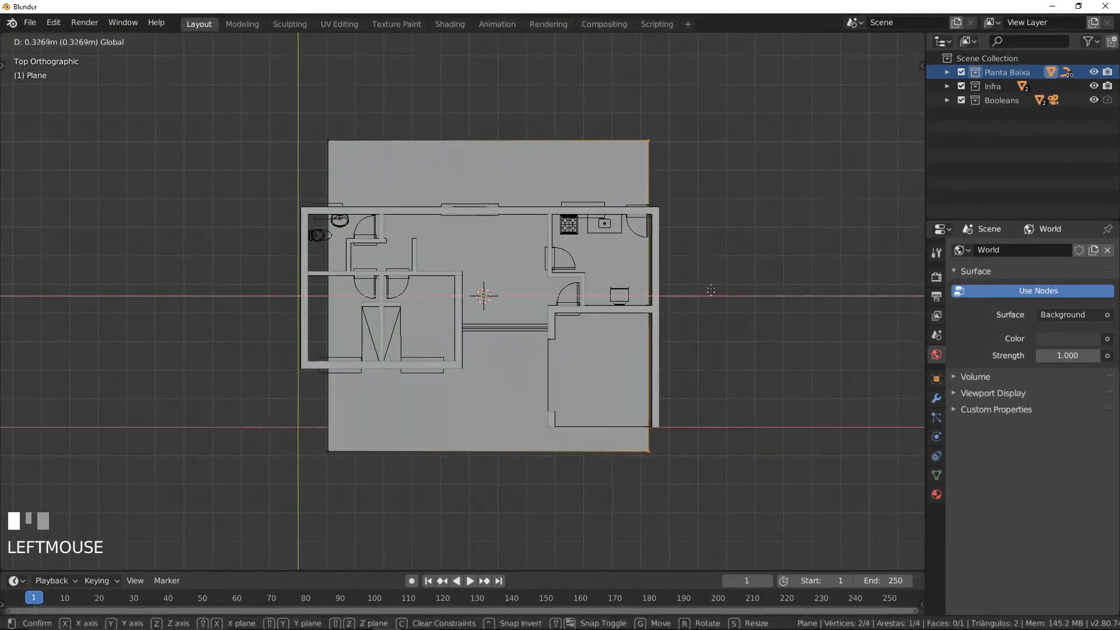
left_click_drag(663, 207, 664, 206)
- Select the floor plane's edge on the bedroom side and move it along X towards the exterior wall's outer face
key("alt+a")
left_click_drag(333, 287, 429, 520)
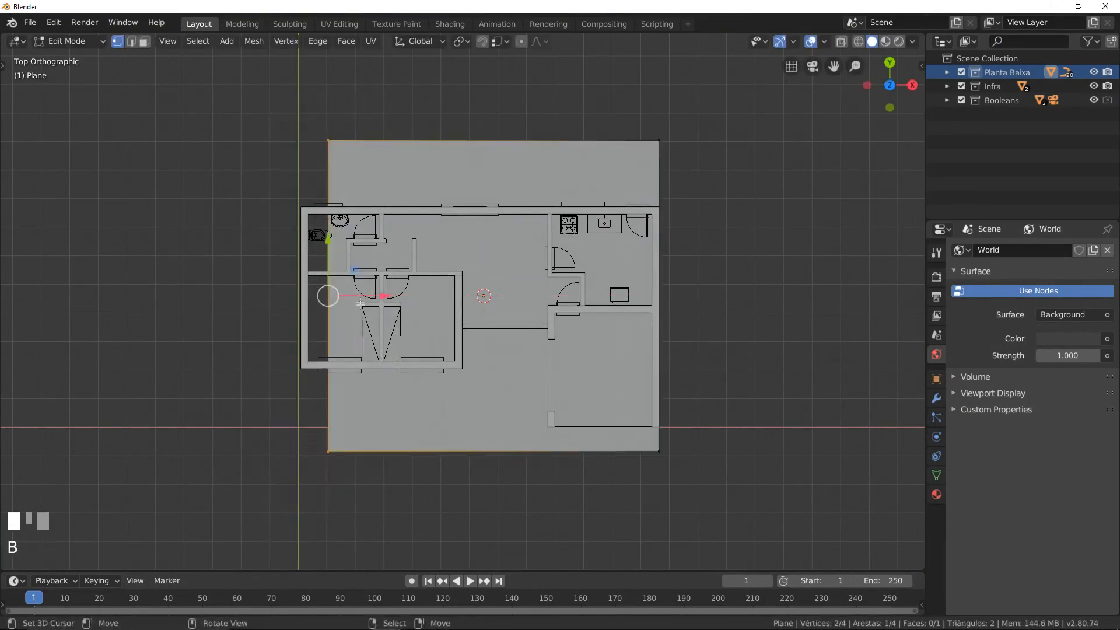
left_click_drag(369, 296, 299, 296)
left_click_drag(298, 296, 261, 295)
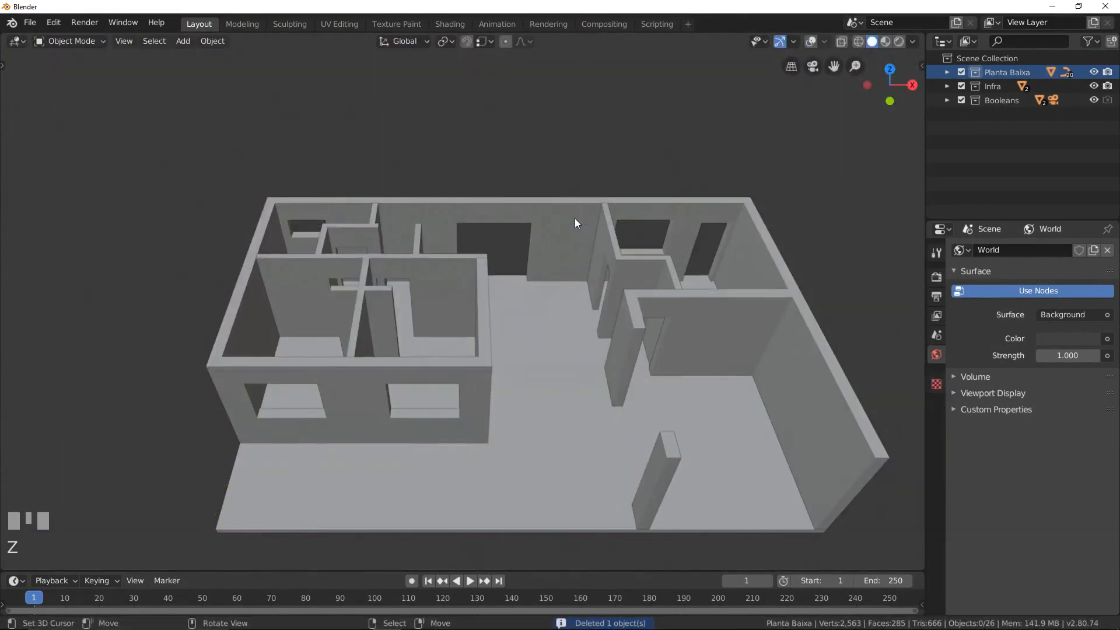
middle_click_drag(622, 290, 634, 271, "shift")
middle_click_drag(765, 297, 232, 278)
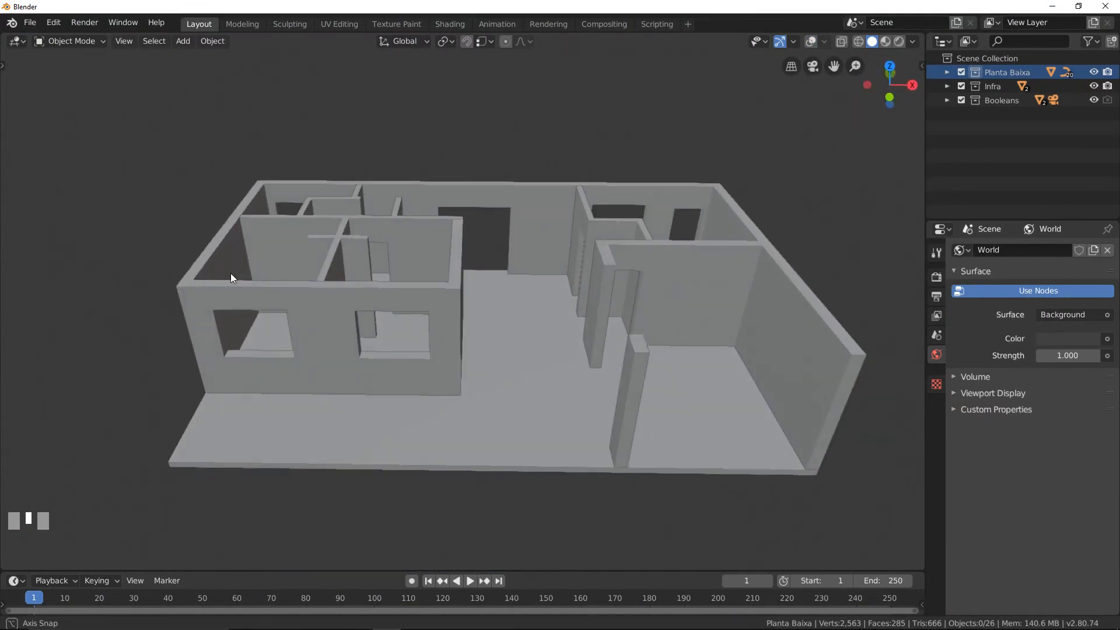